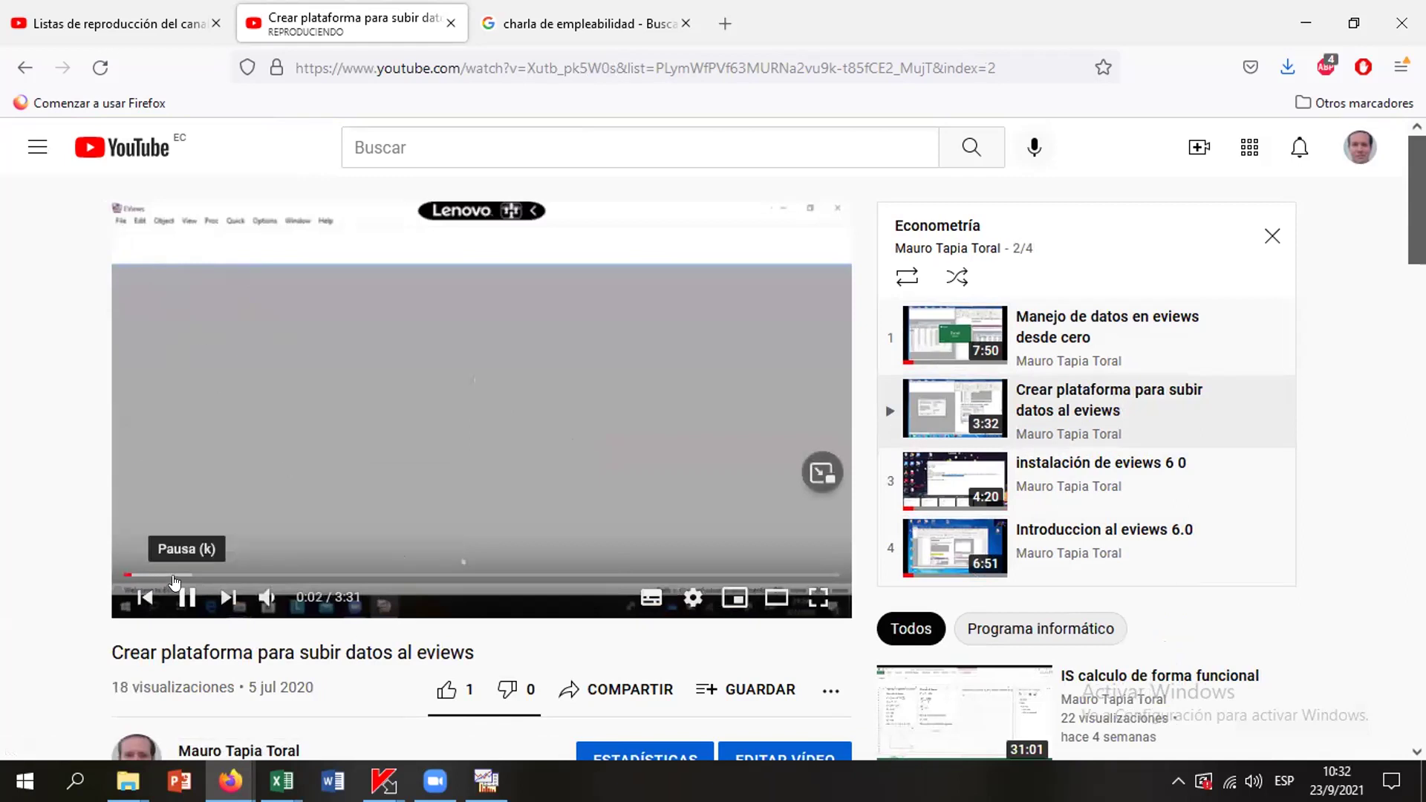
Skim the video "Crear plataforma para subir datos al eviews", then open "Manejo de datos en eviews desde cero" from the playlist and pause it
left_click(178, 574)
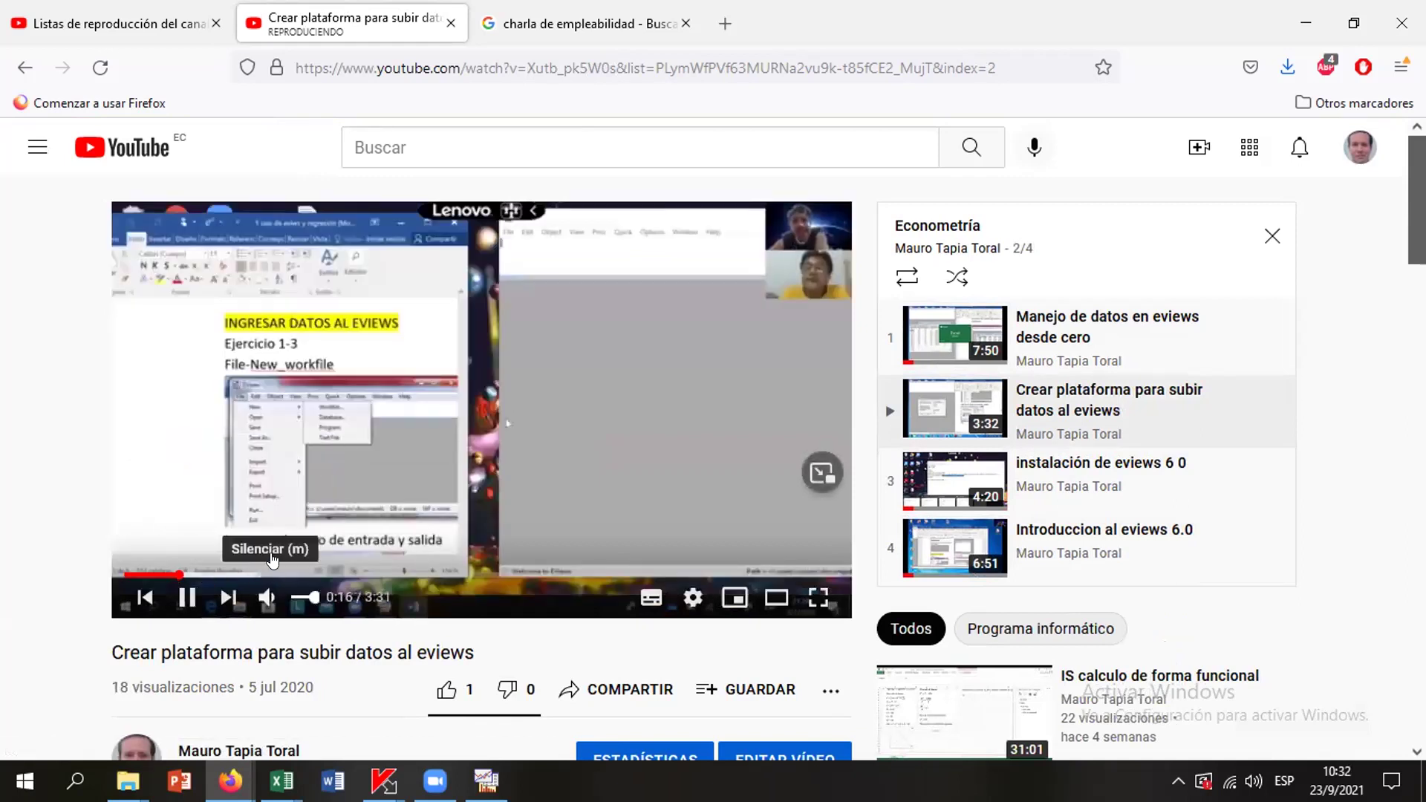
left_click(298, 574)
left_click(510, 574)
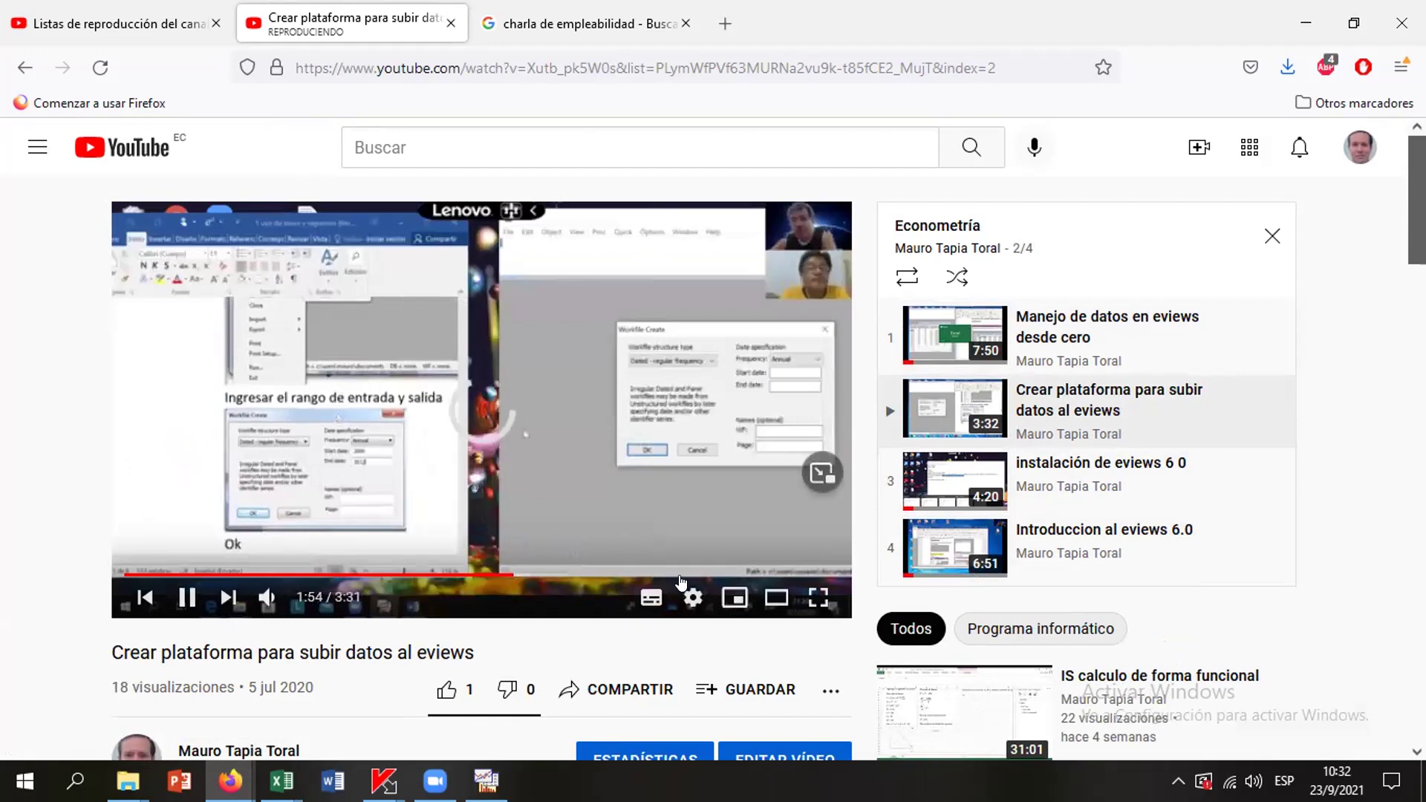
left_click(692, 598)
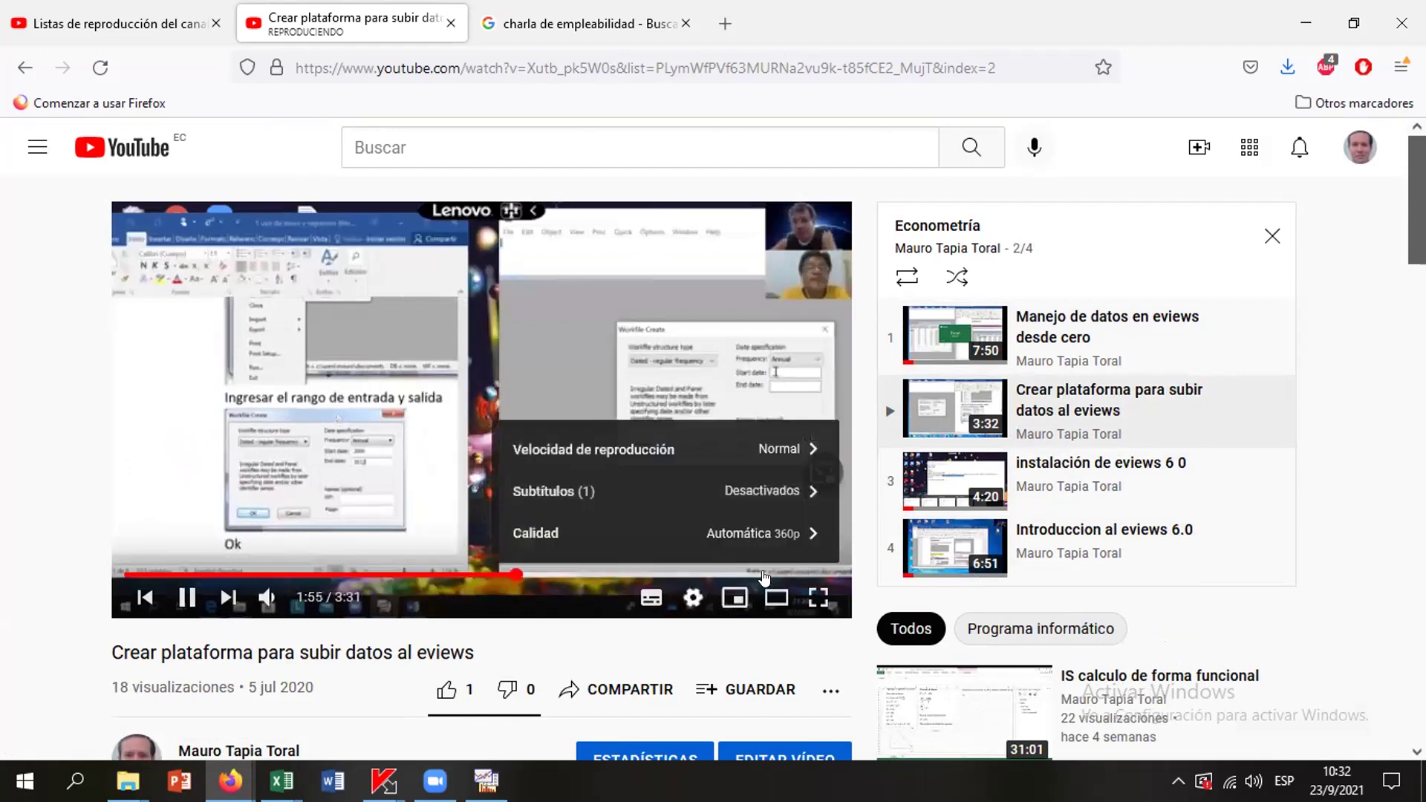
left_click(1016, 365)
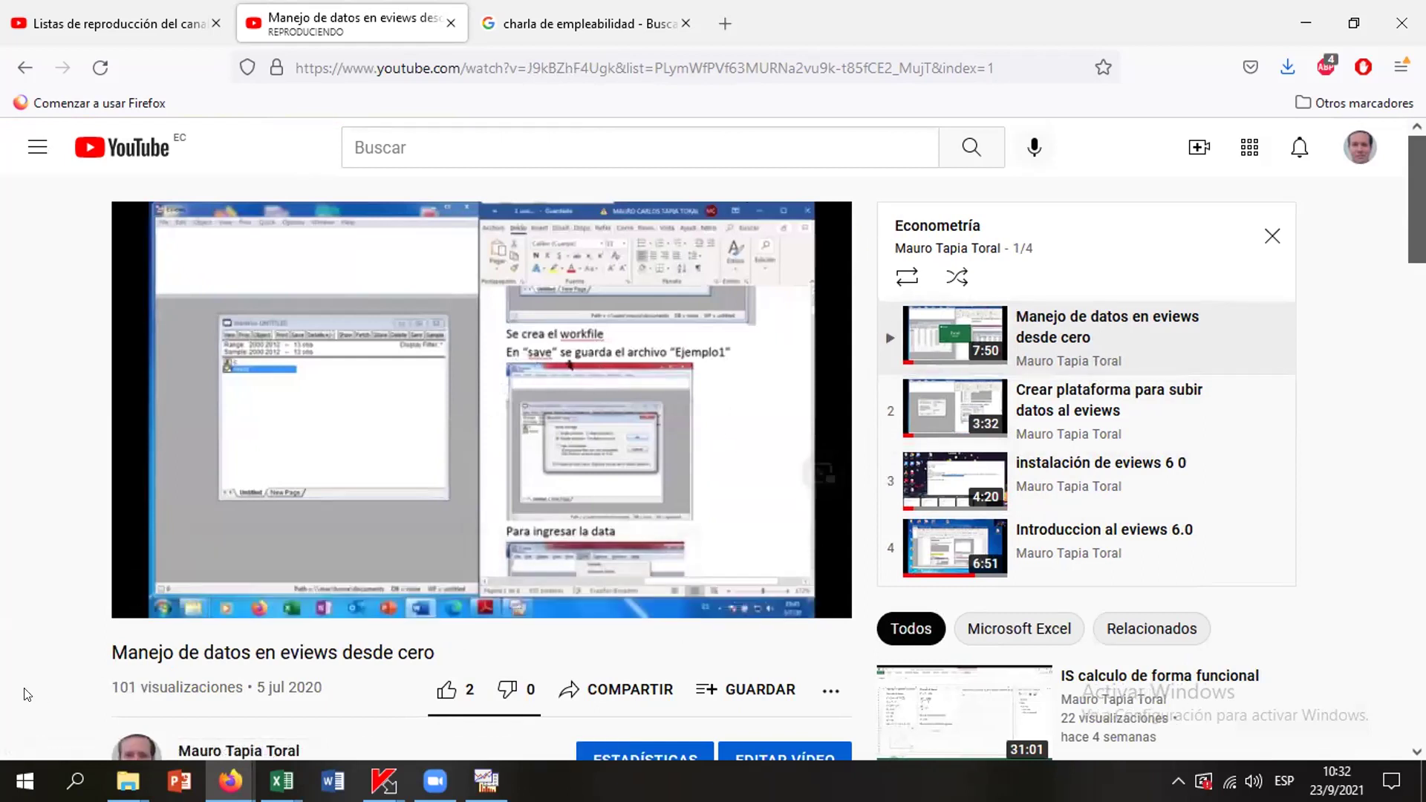
left_click(195, 598)
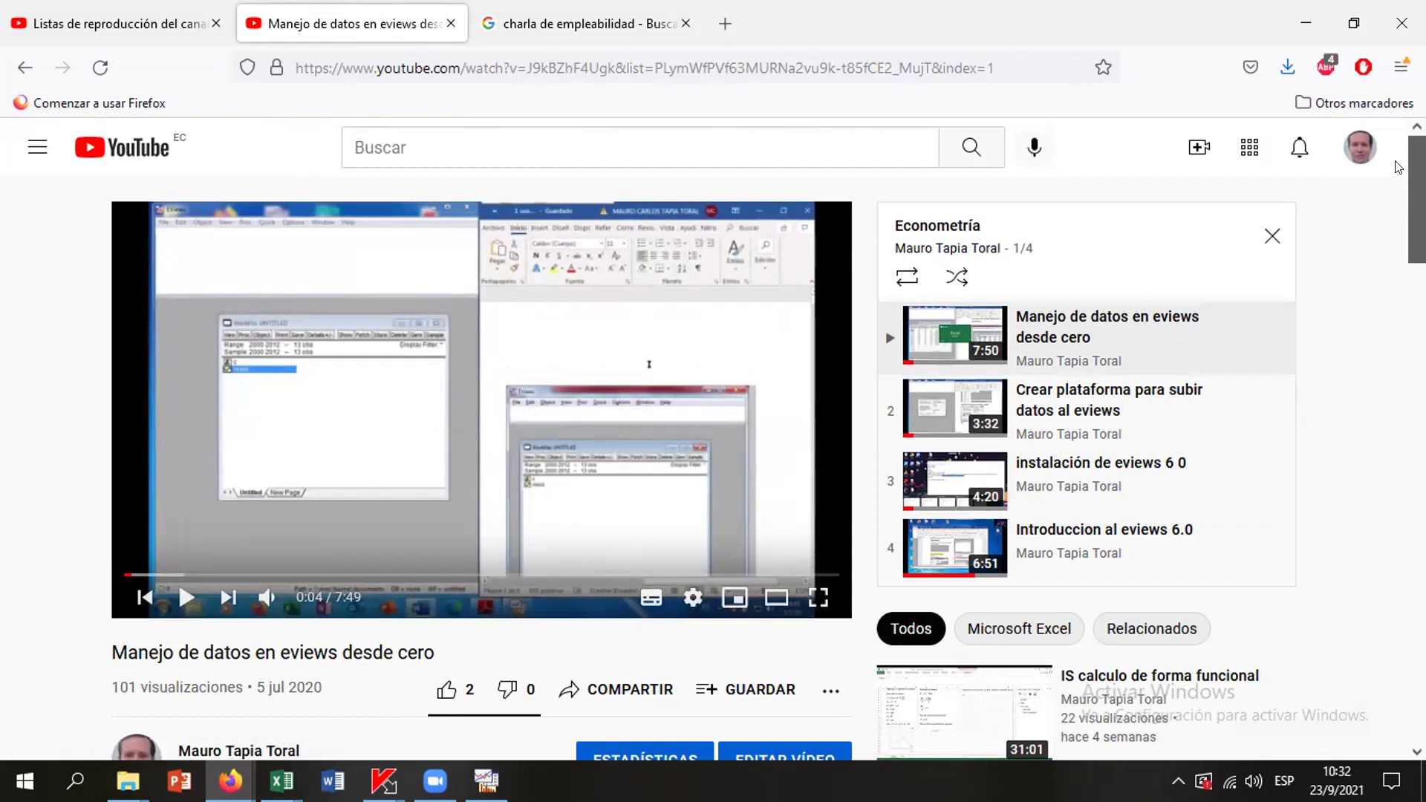
Minimize the browser and close the EViews session that is already running
left_click(1321, 40)
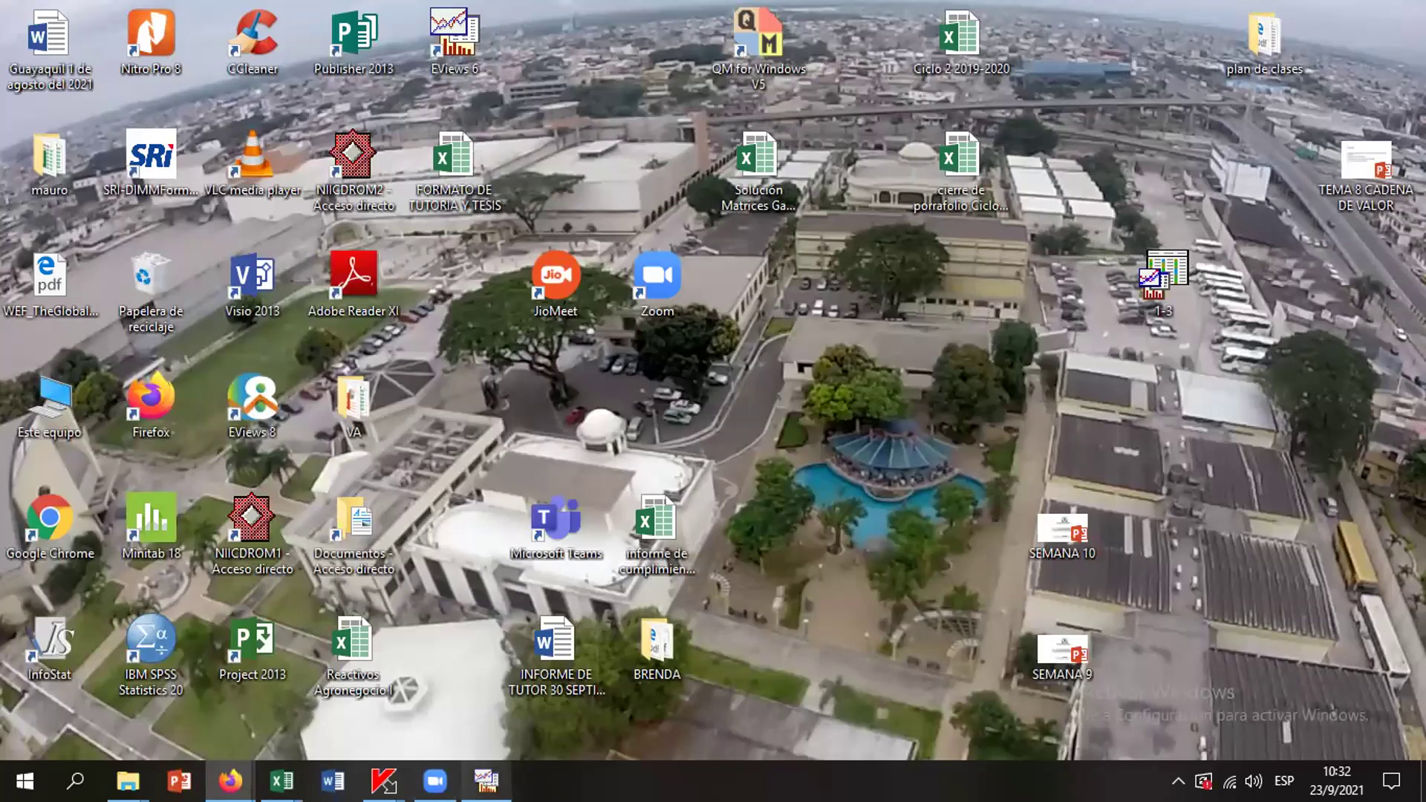
right_click(487, 779)
left_click(446, 735)
double_click(426, 38)
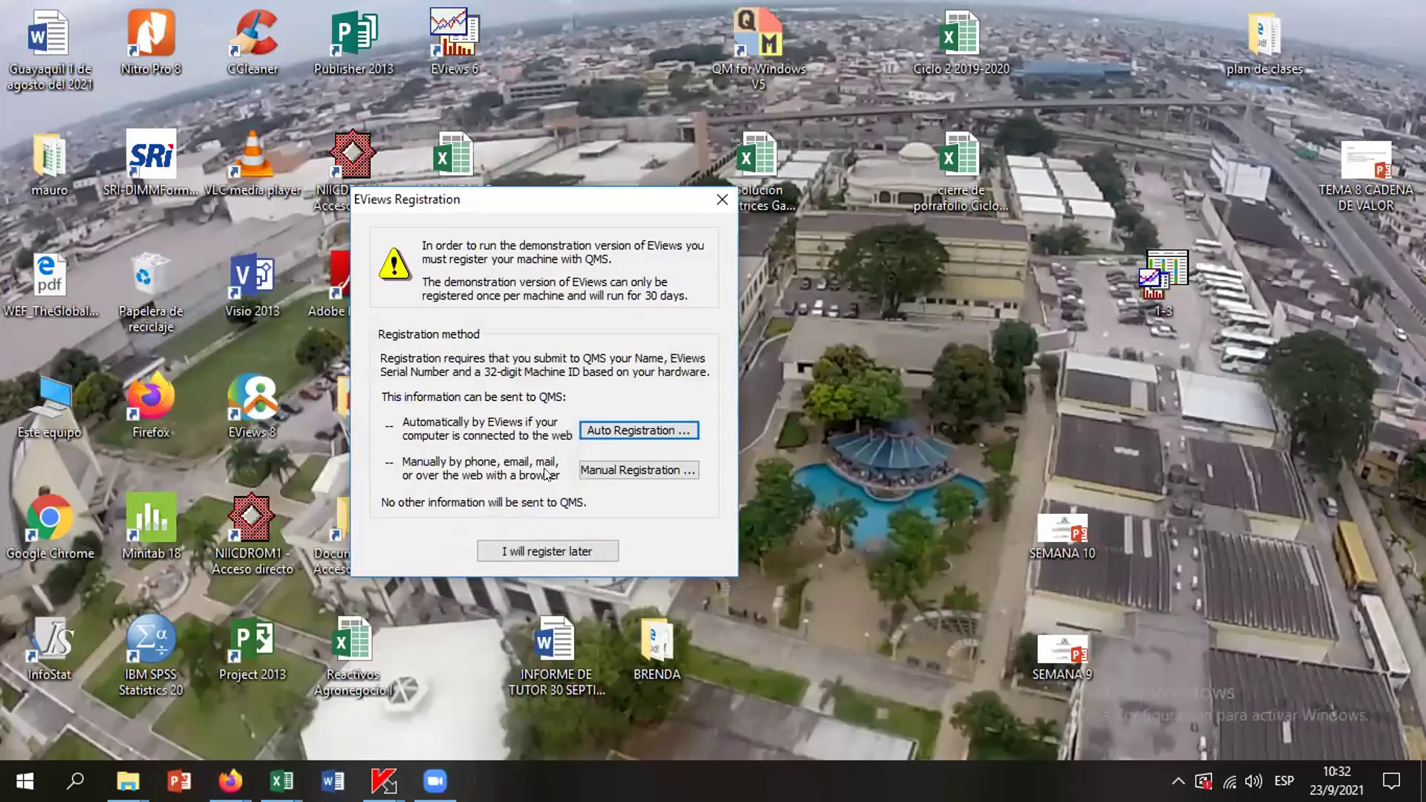
left_click(544, 551)
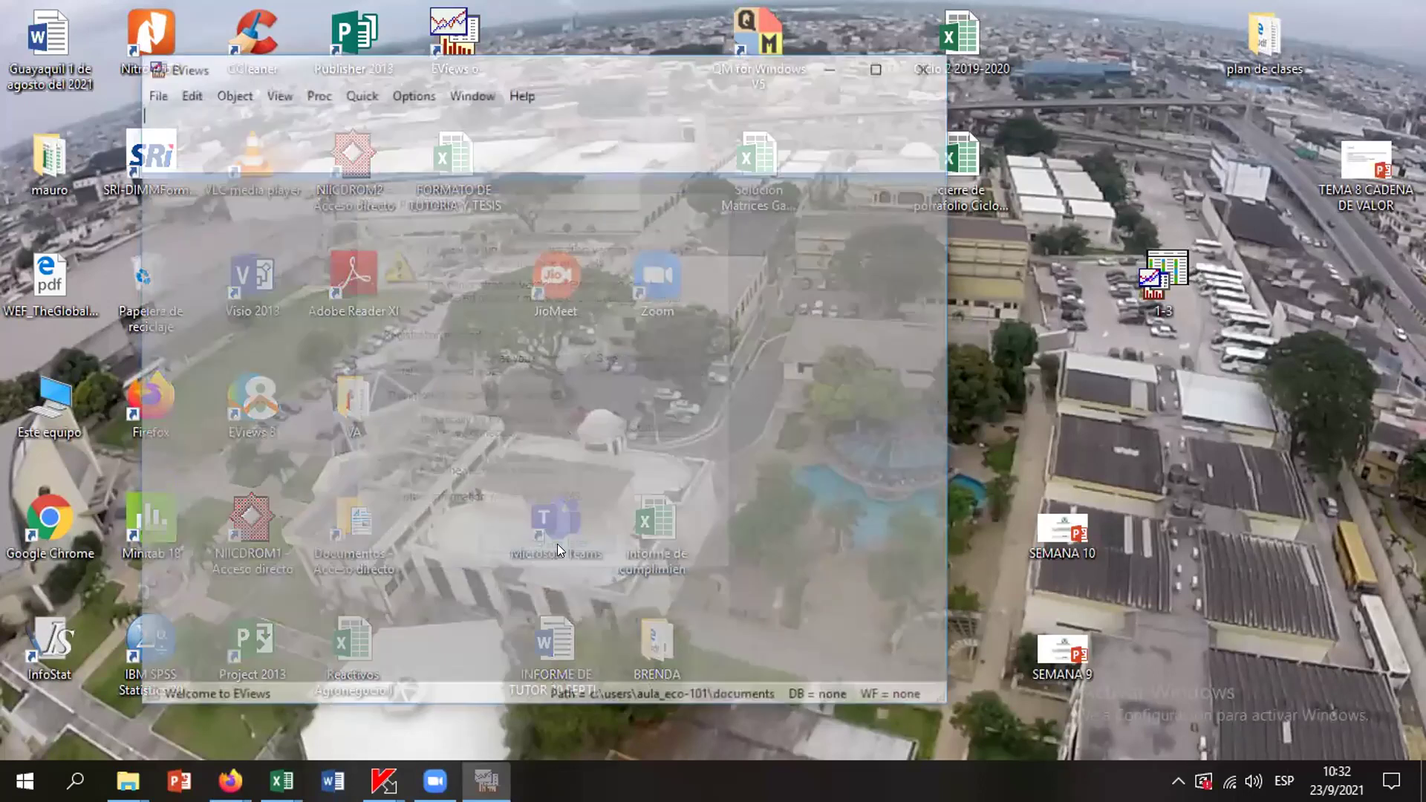
left_click(929, 64)
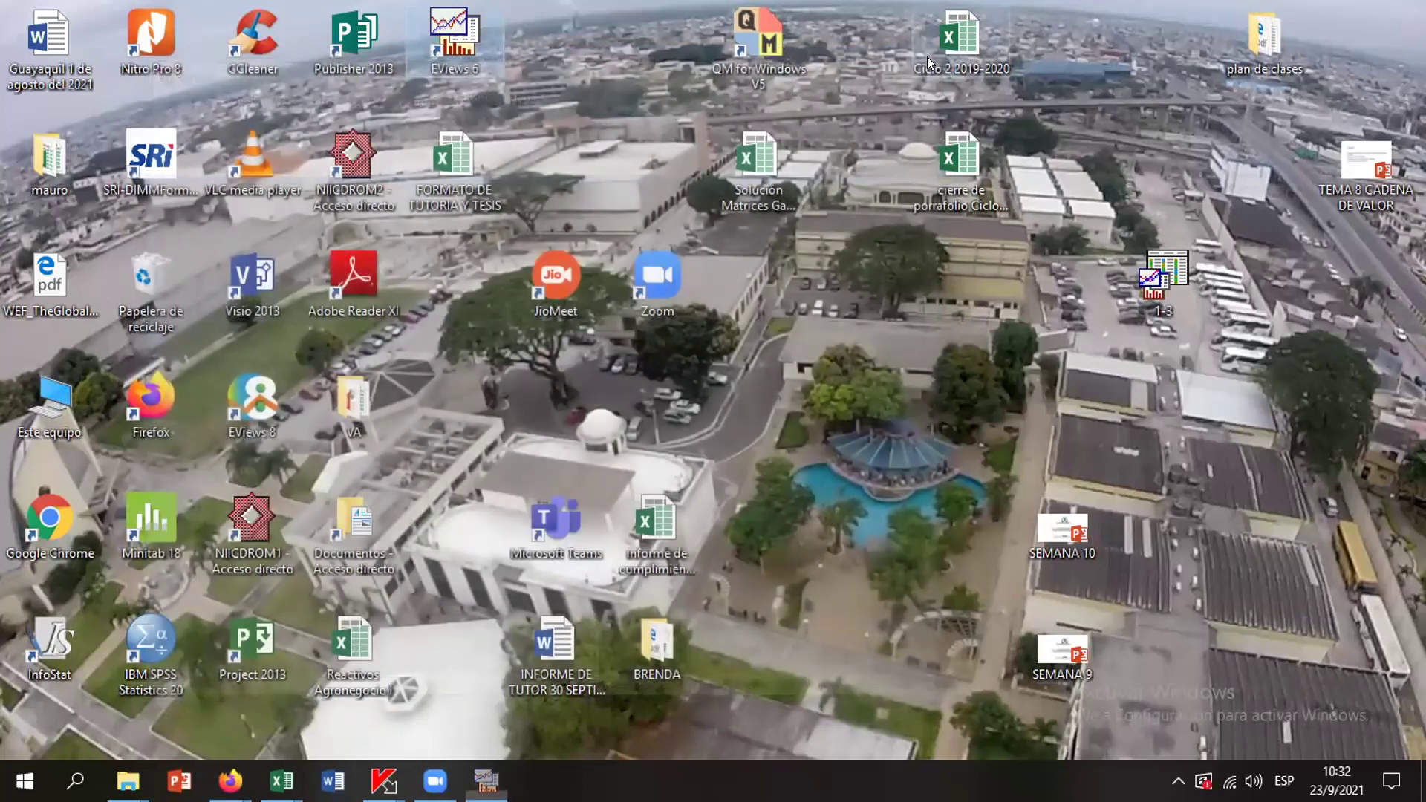
double_click(447, 74)
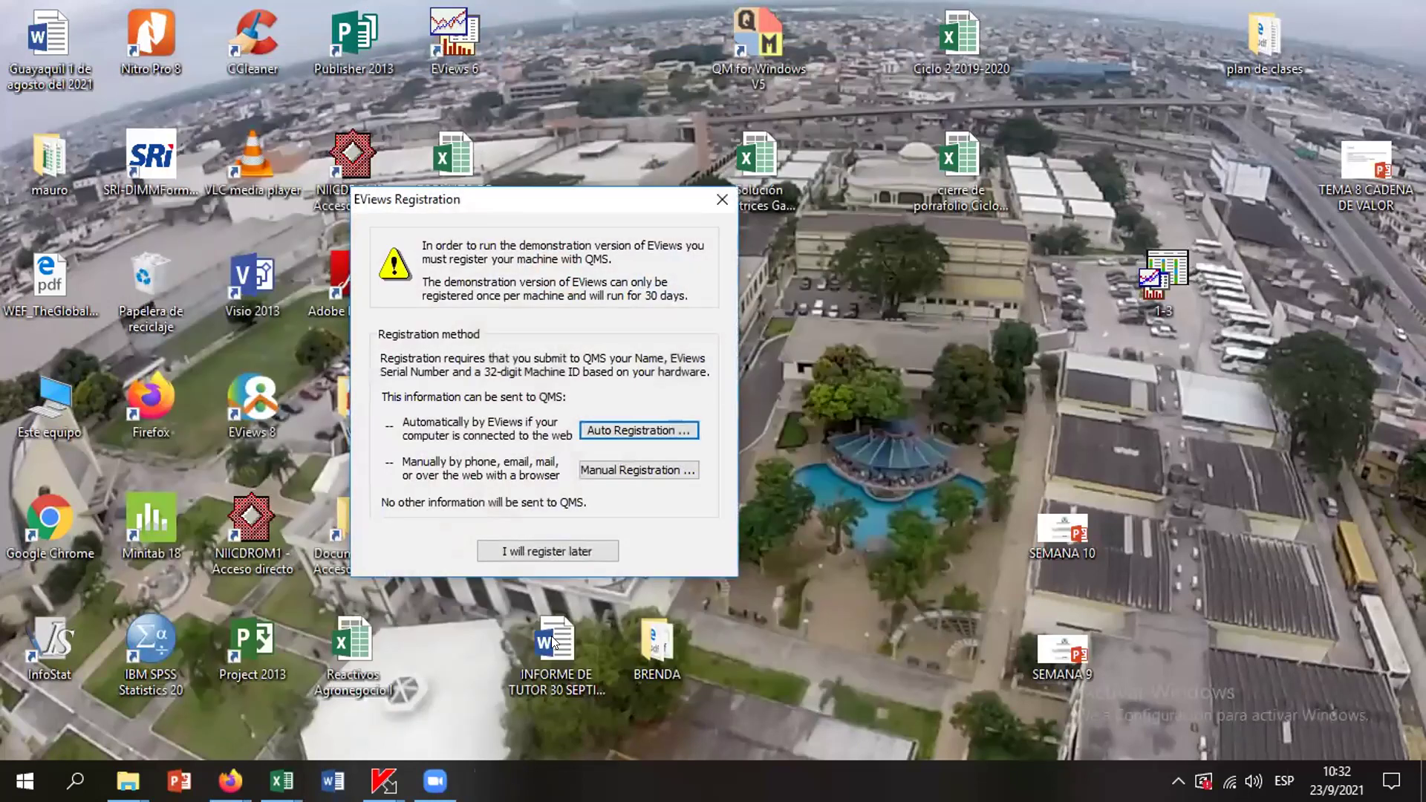
left_click(558, 551)
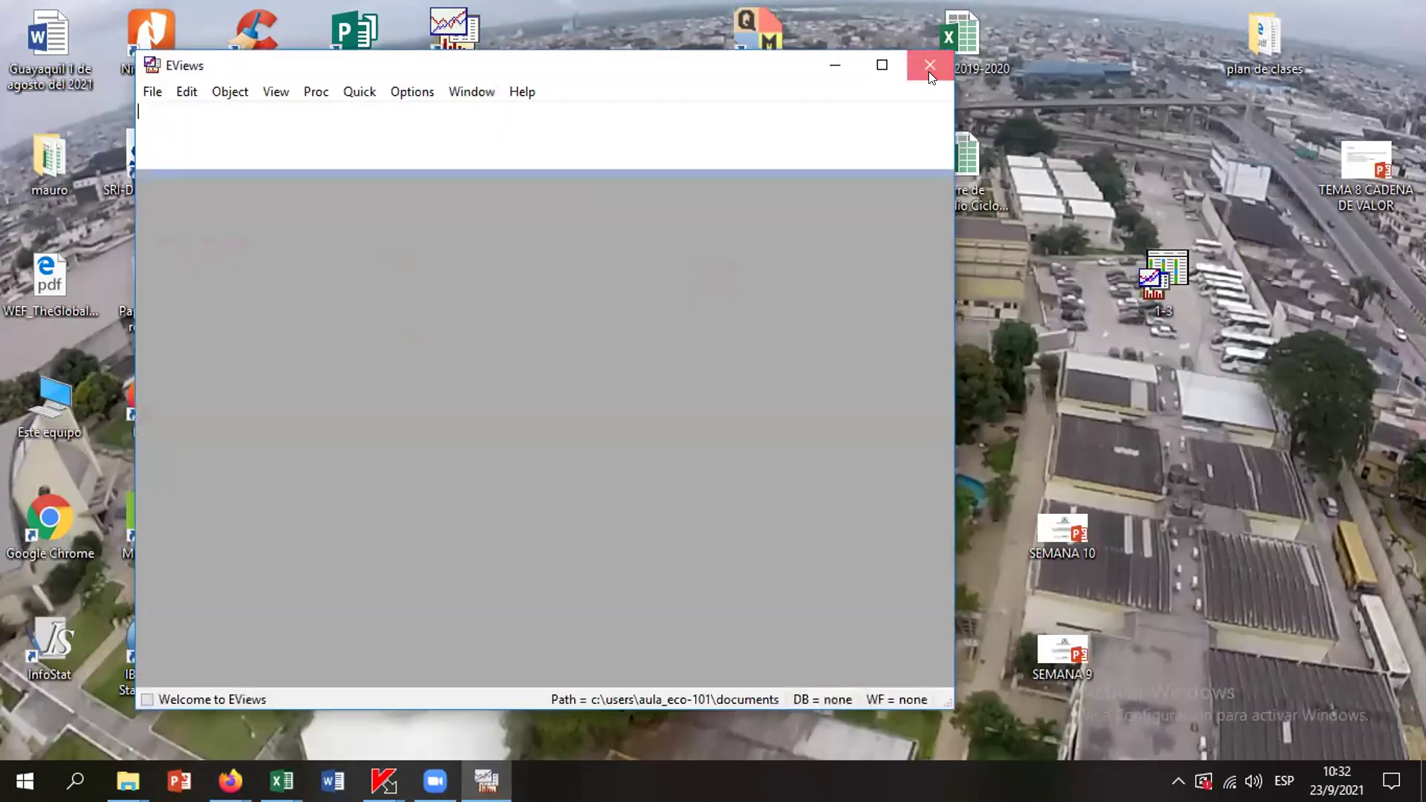
left_click(929, 65)
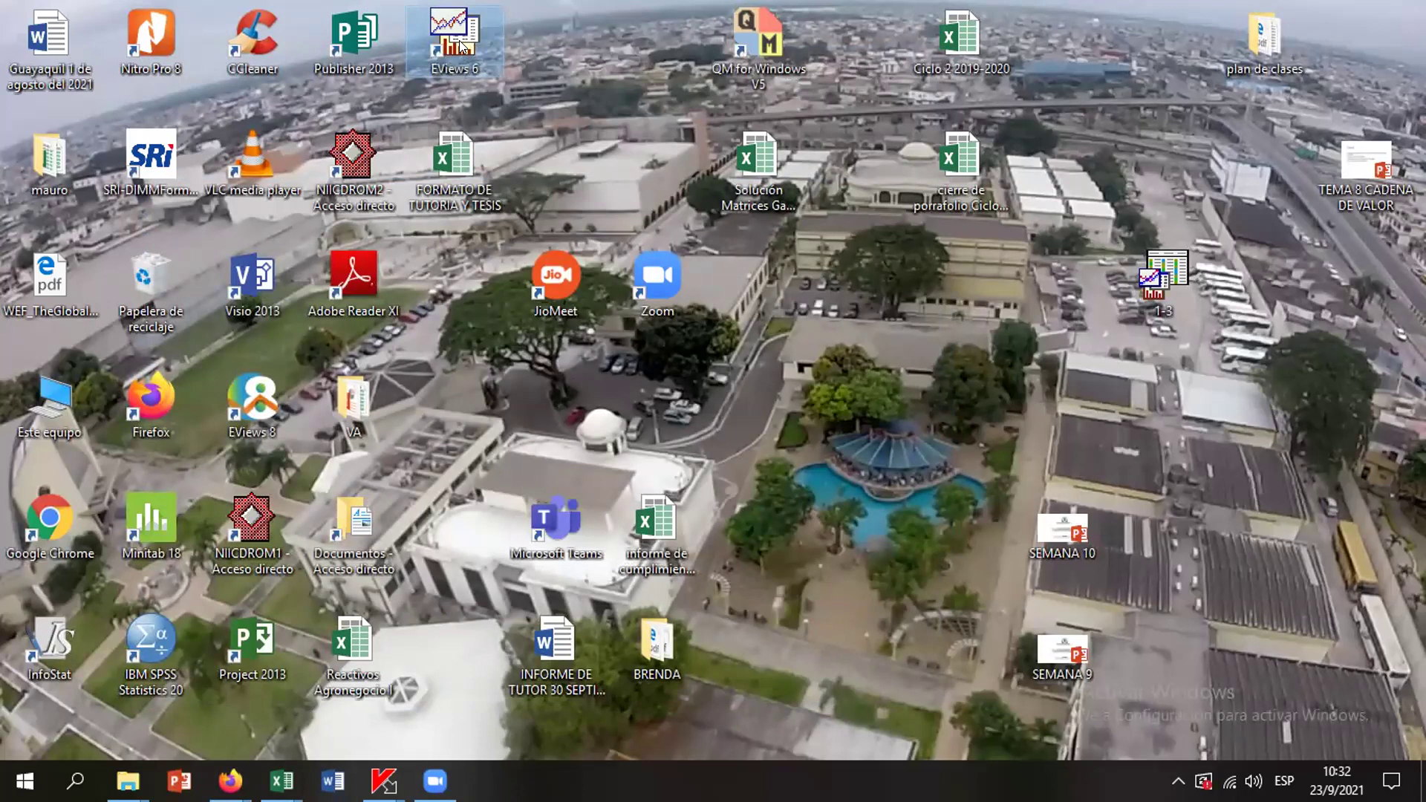
Launch EViews 6 from the desktop, postpone the registration and maximize the program window
double_click(462, 46)
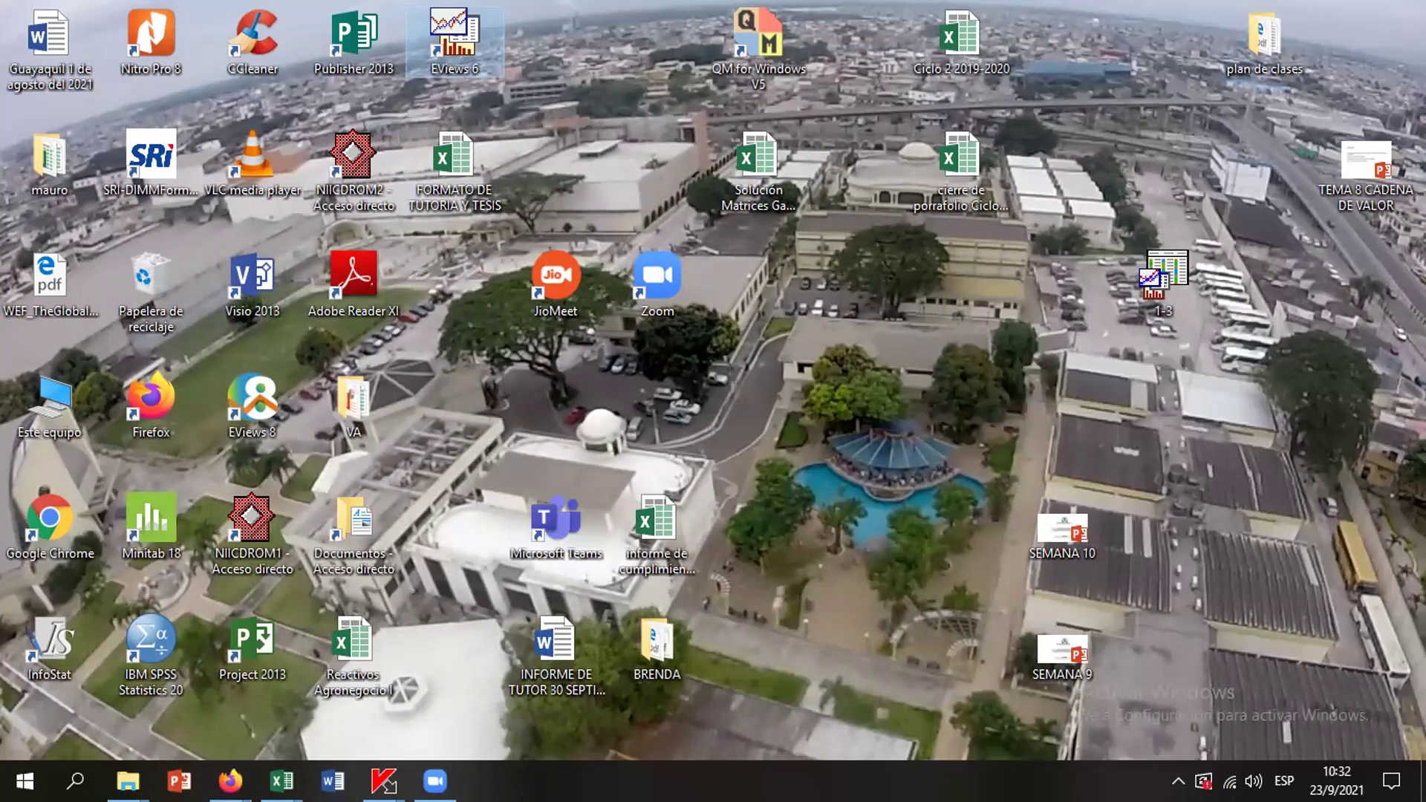
double_click(454, 41)
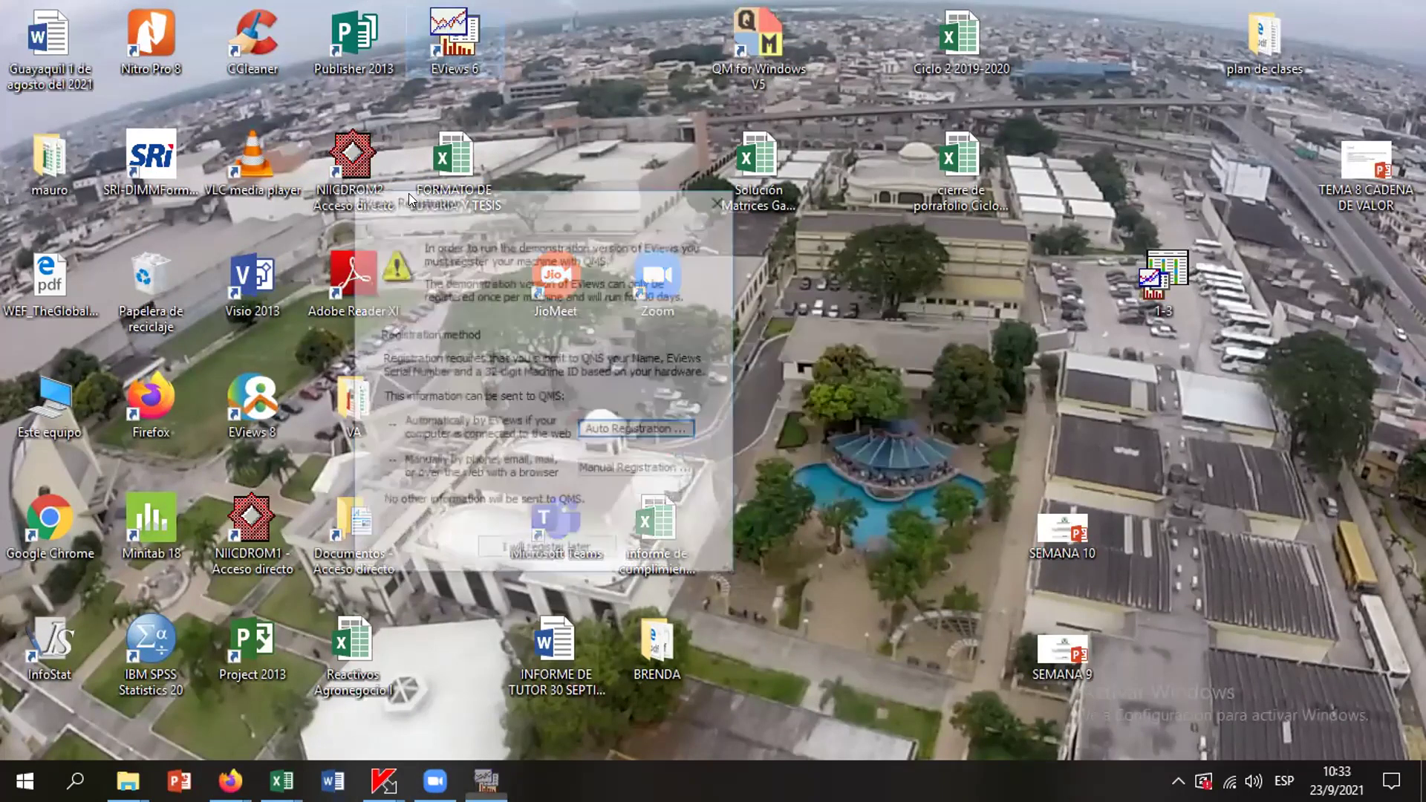
left_click(560, 544)
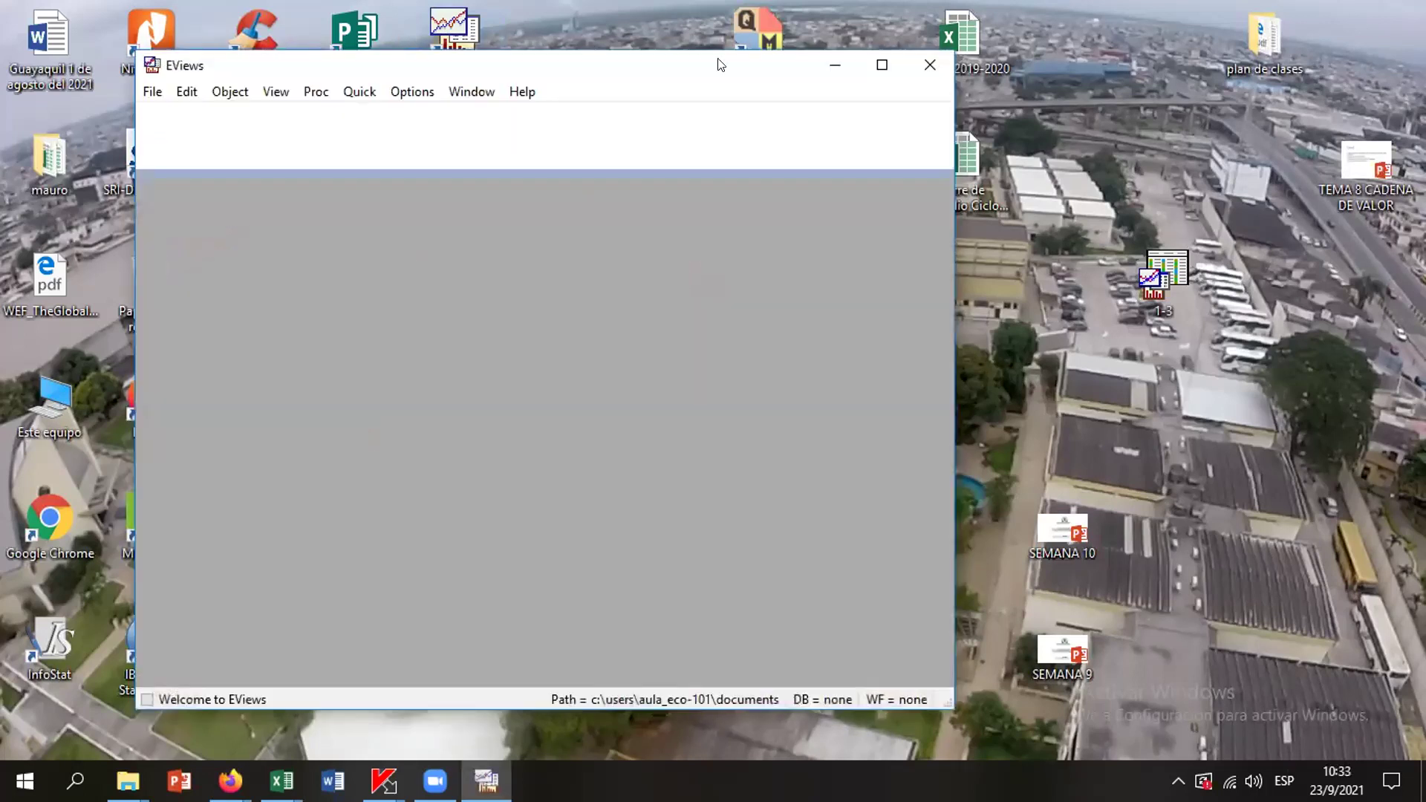
left_click(882, 65)
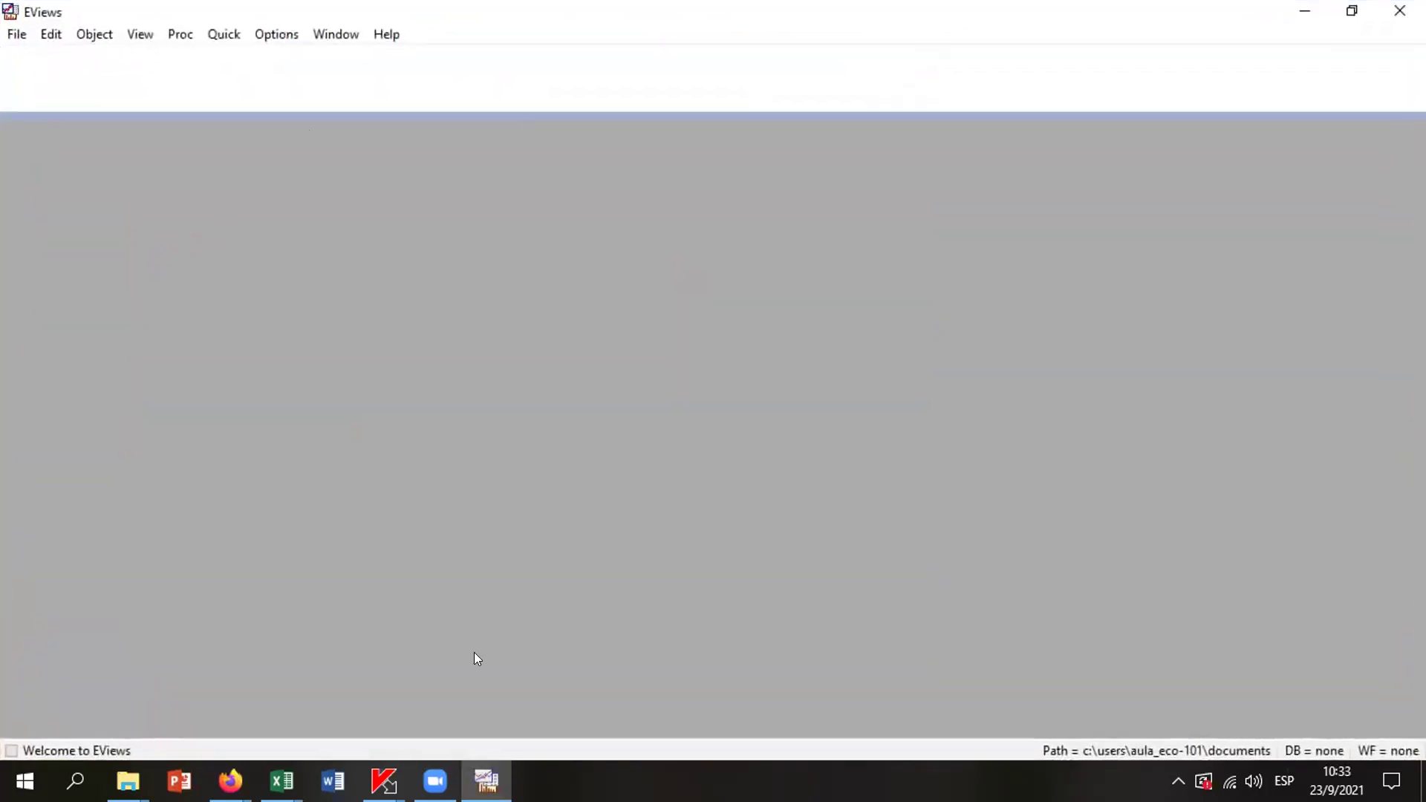
Open the existing EViews workfile 1-3 from the Escritorio folder
left_click(14, 34)
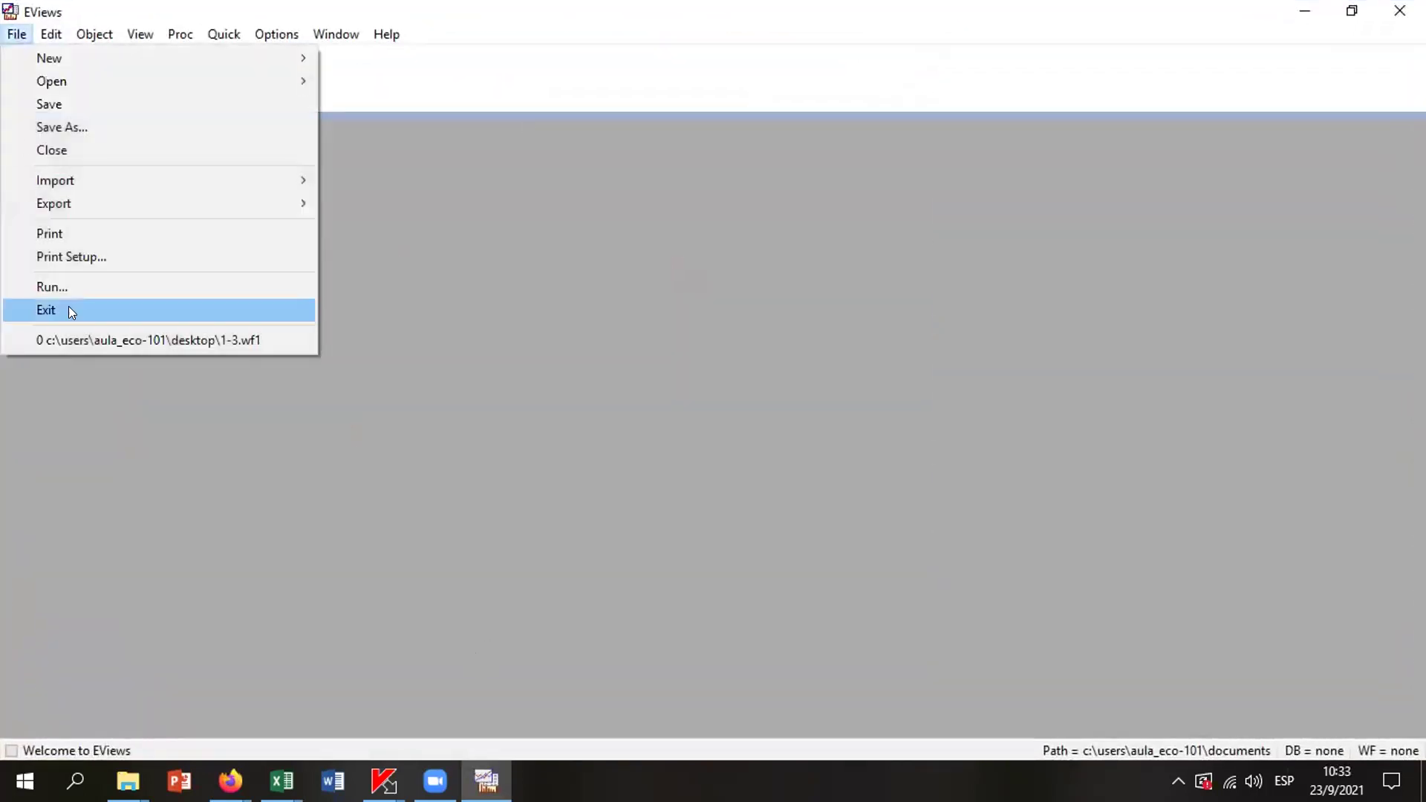
mouse_move(66, 83)
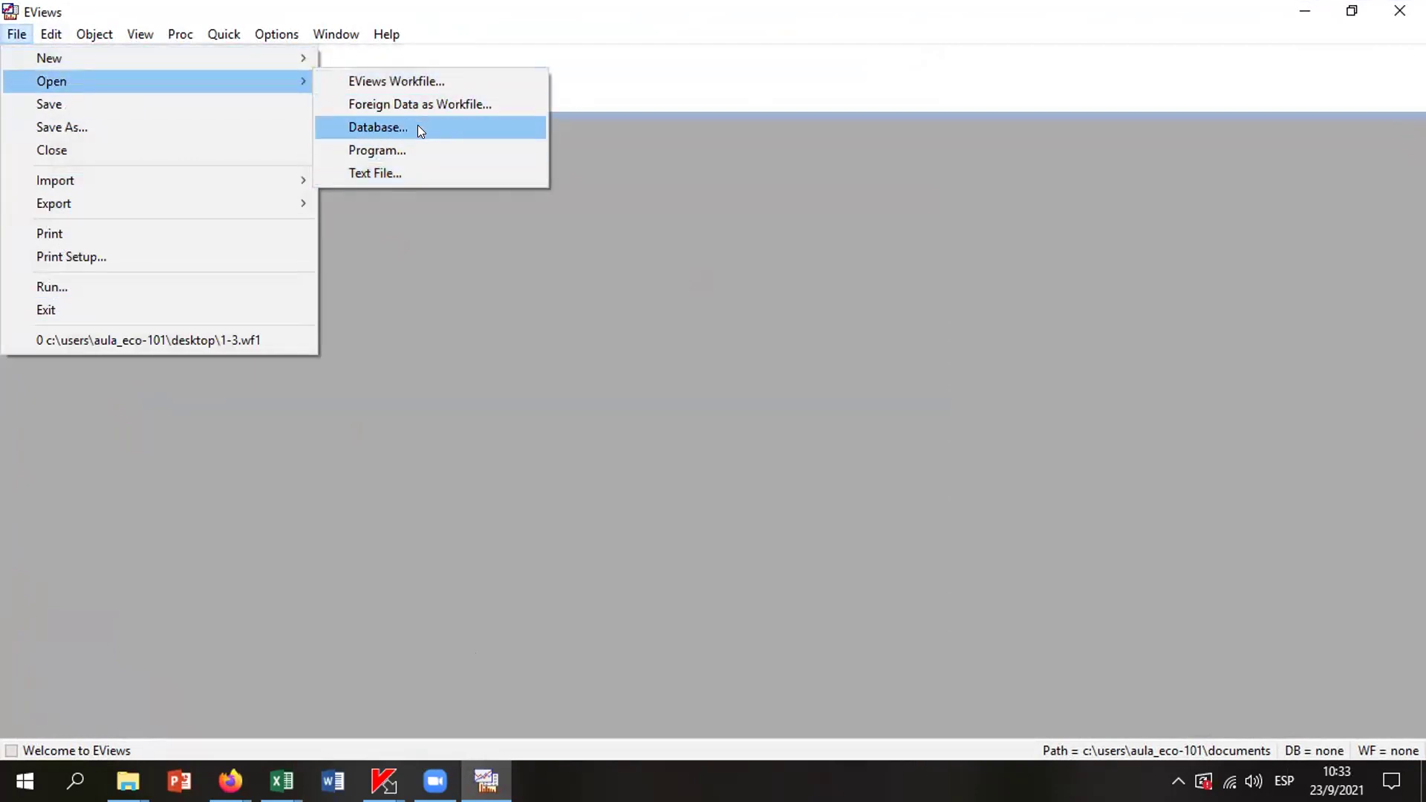
left_click(409, 86)
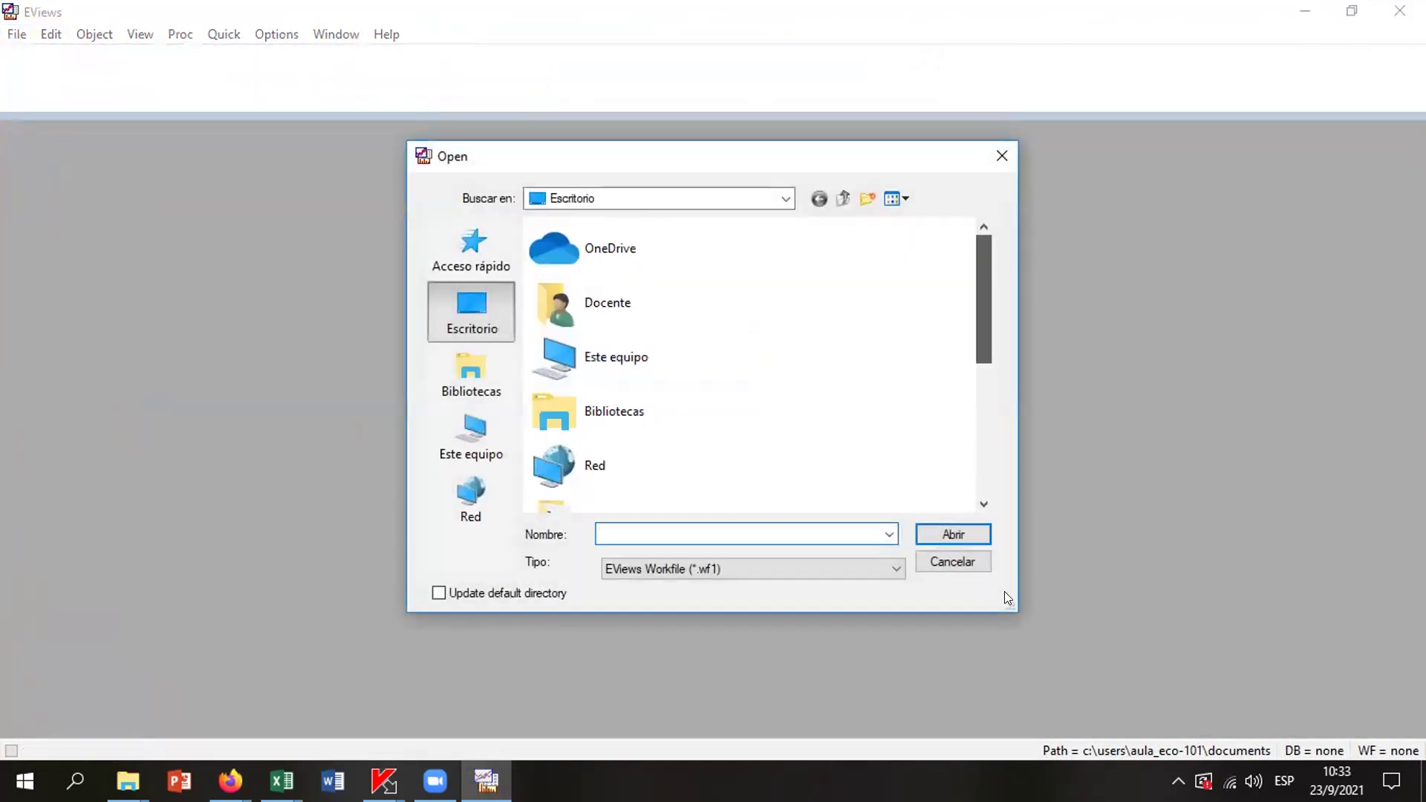
left_click(986, 484)
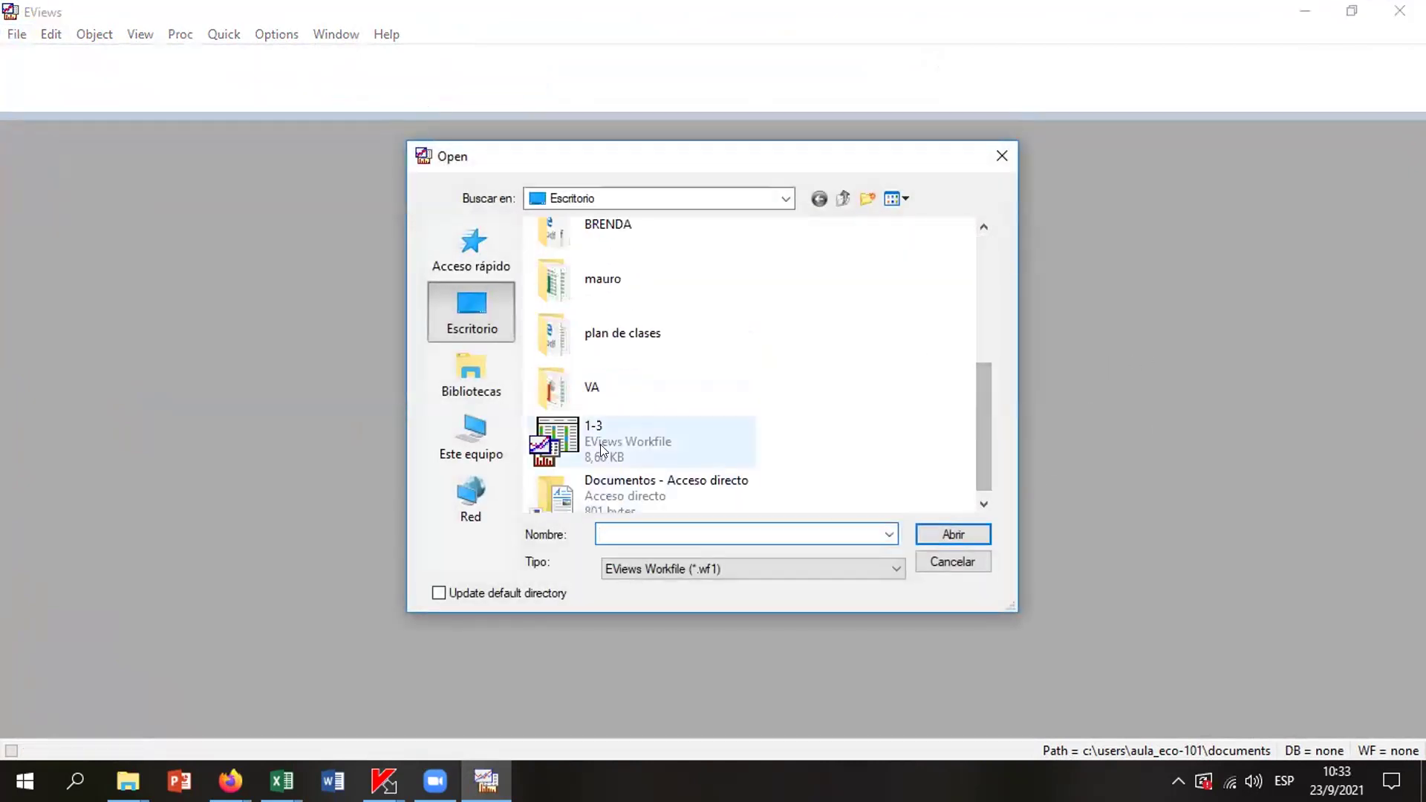
double_click(600, 444)
Estimate the least-squares regression of y on a constant, x1, x2 and x3 with the command "ls y c x1 x2 x3"
left_click(129, 67)
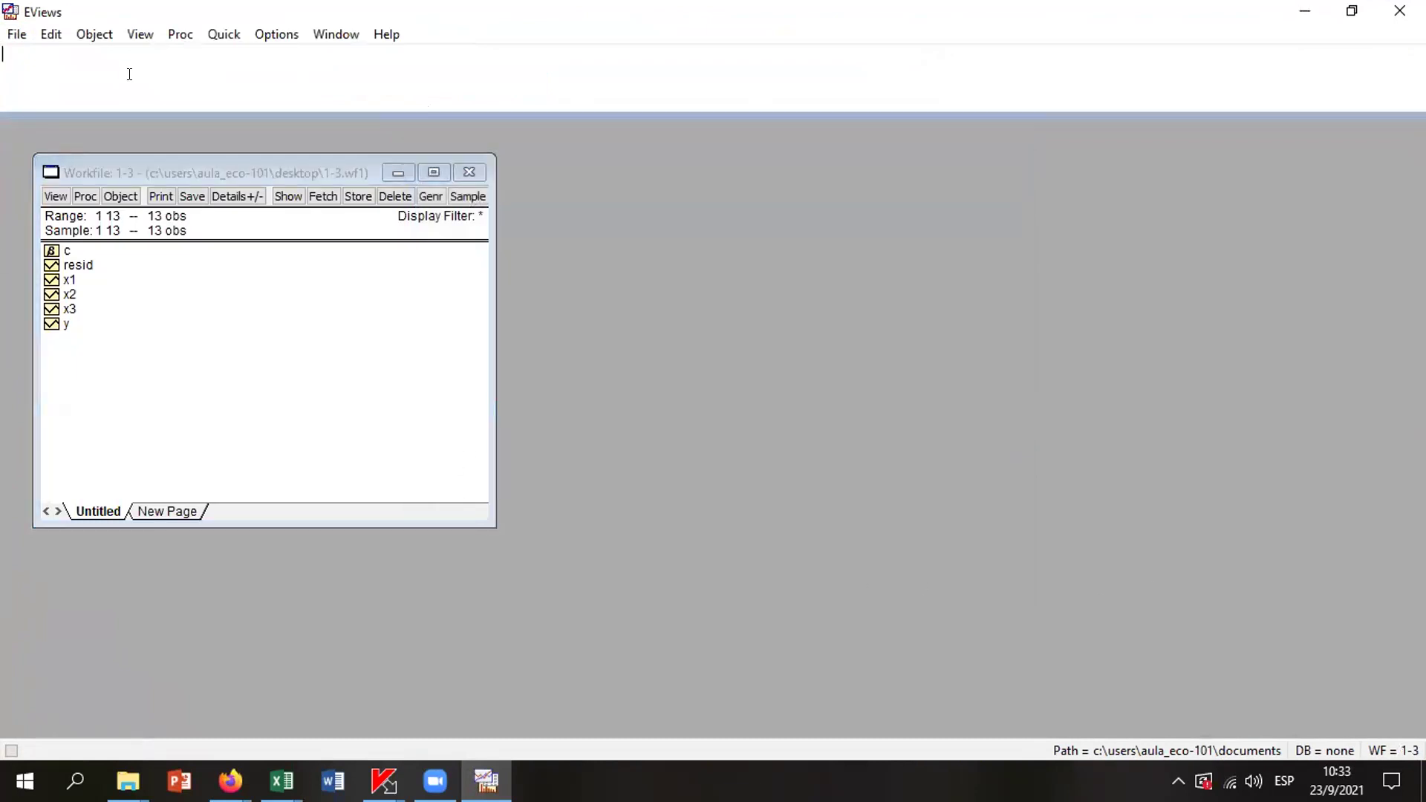
type("ls")
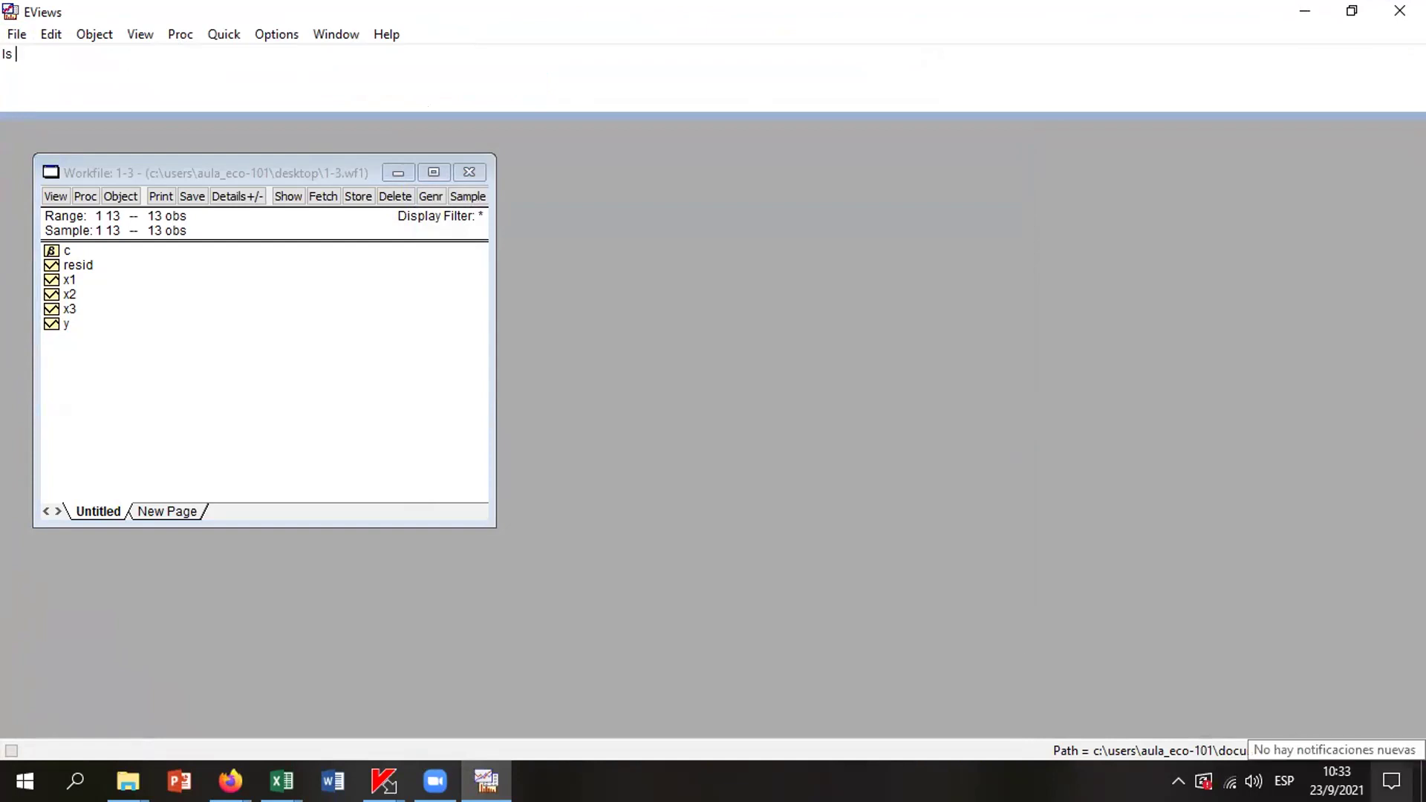
type("y c")
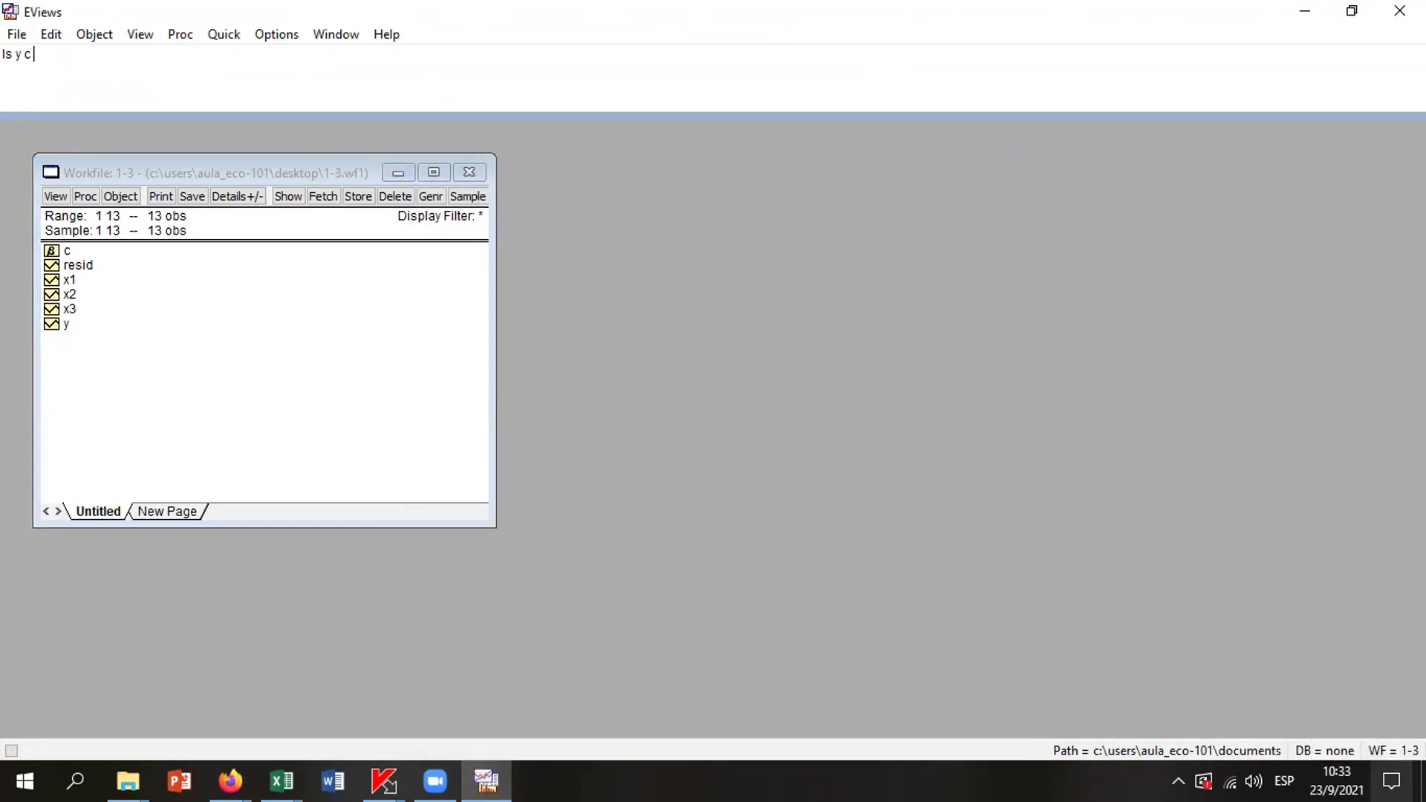
type(" x1")
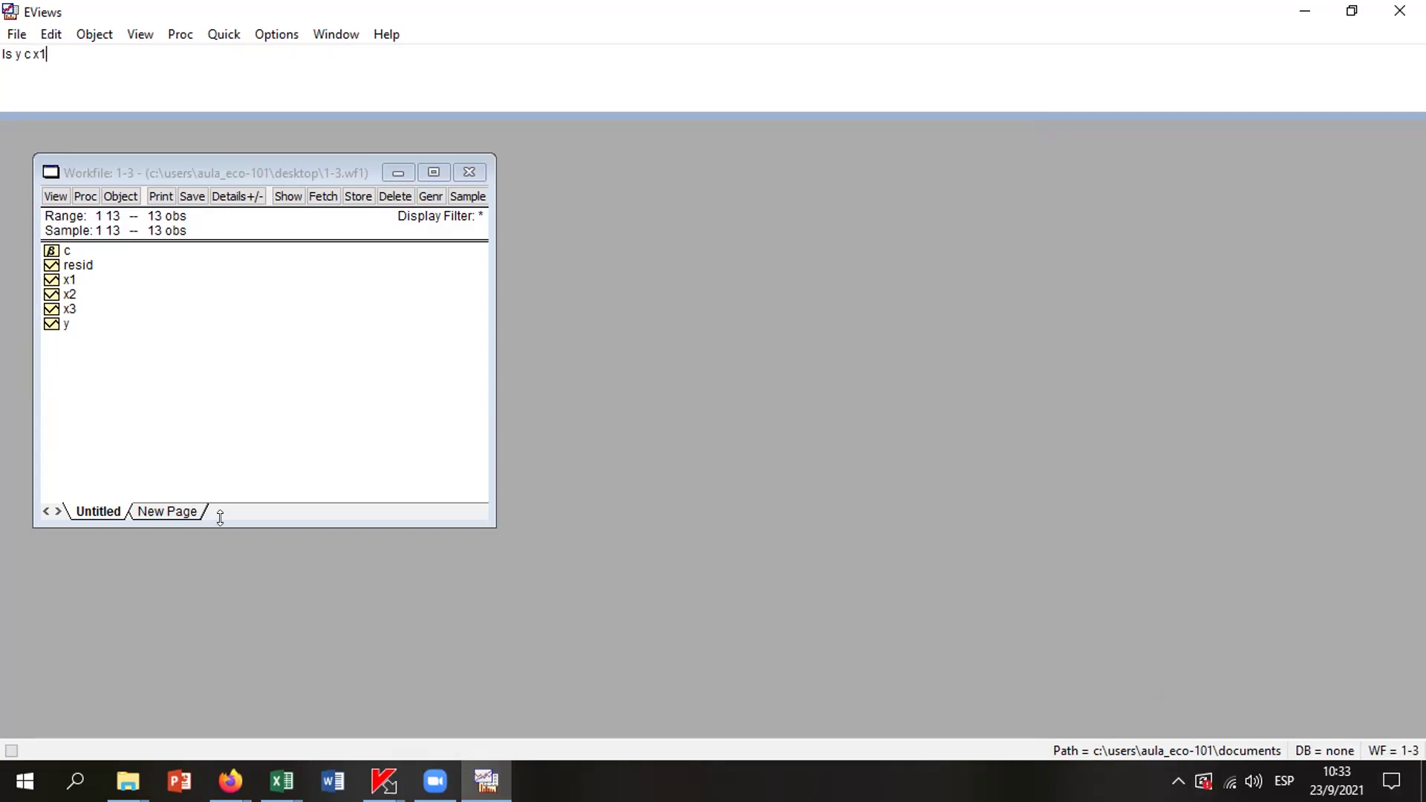
type(" x2 x3")
key("Return")
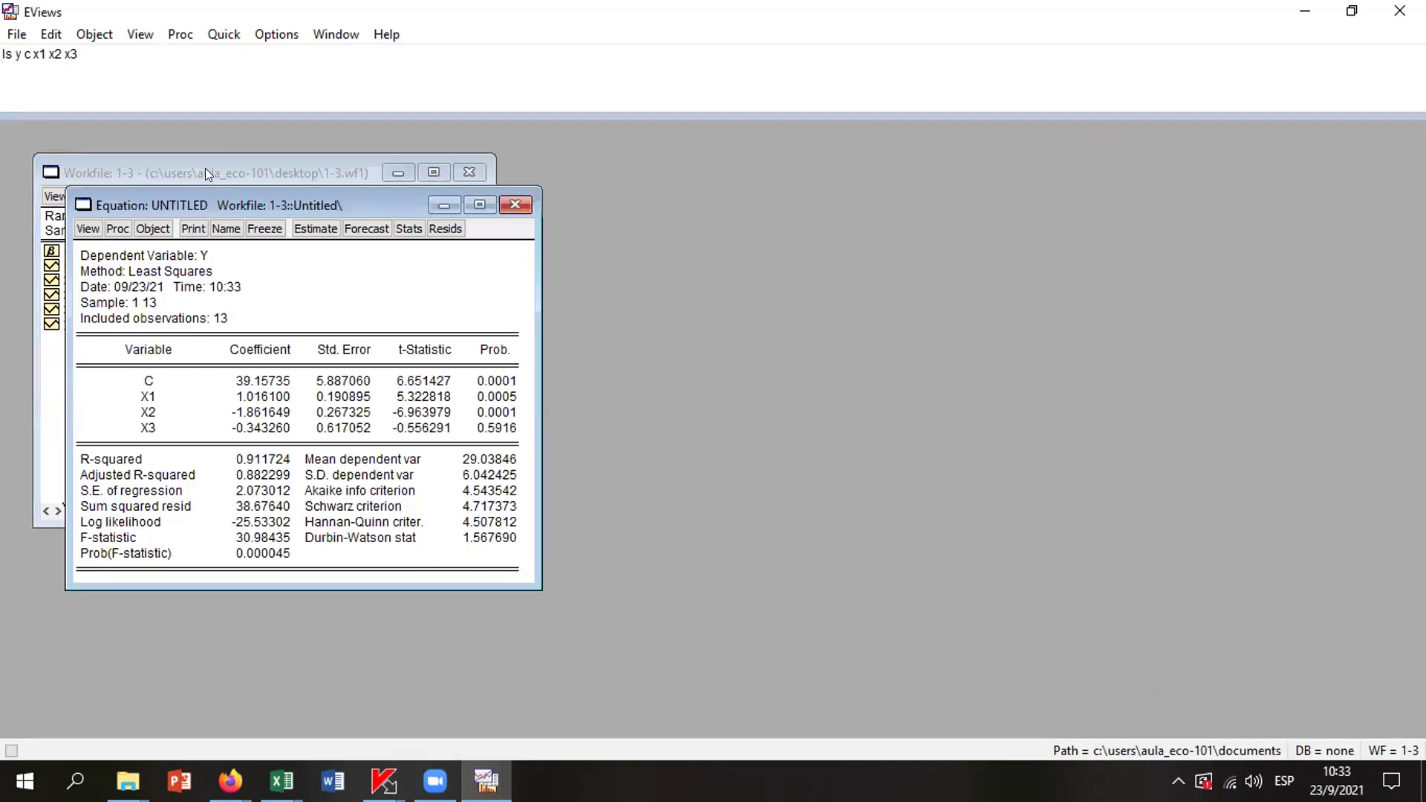
Restore the equation output as a floating window and place it beside the workfile window without overlap
left_click(478, 205)
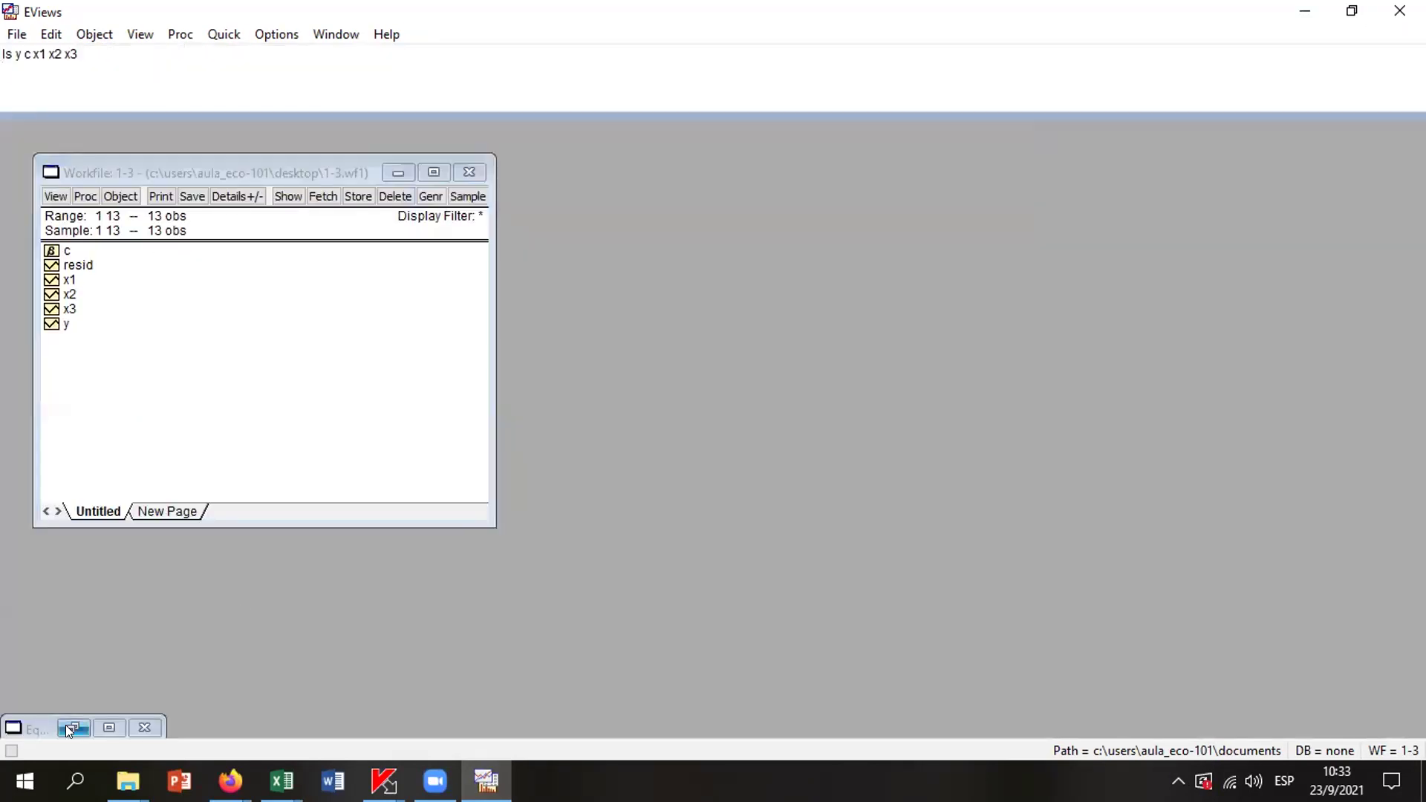
double_click(39, 730)
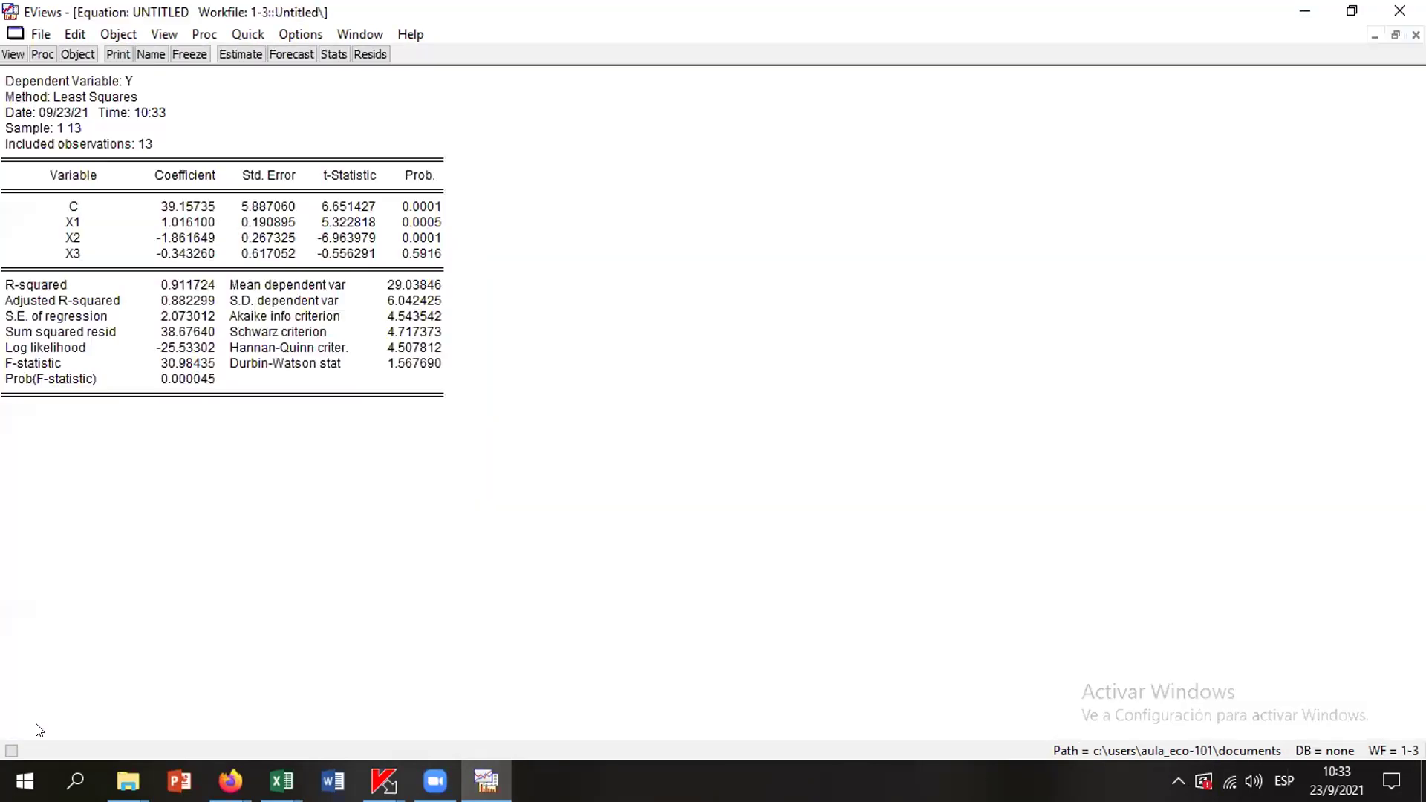
left_click(1394, 35)
left_click_drag(337, 196, 1022, 121)
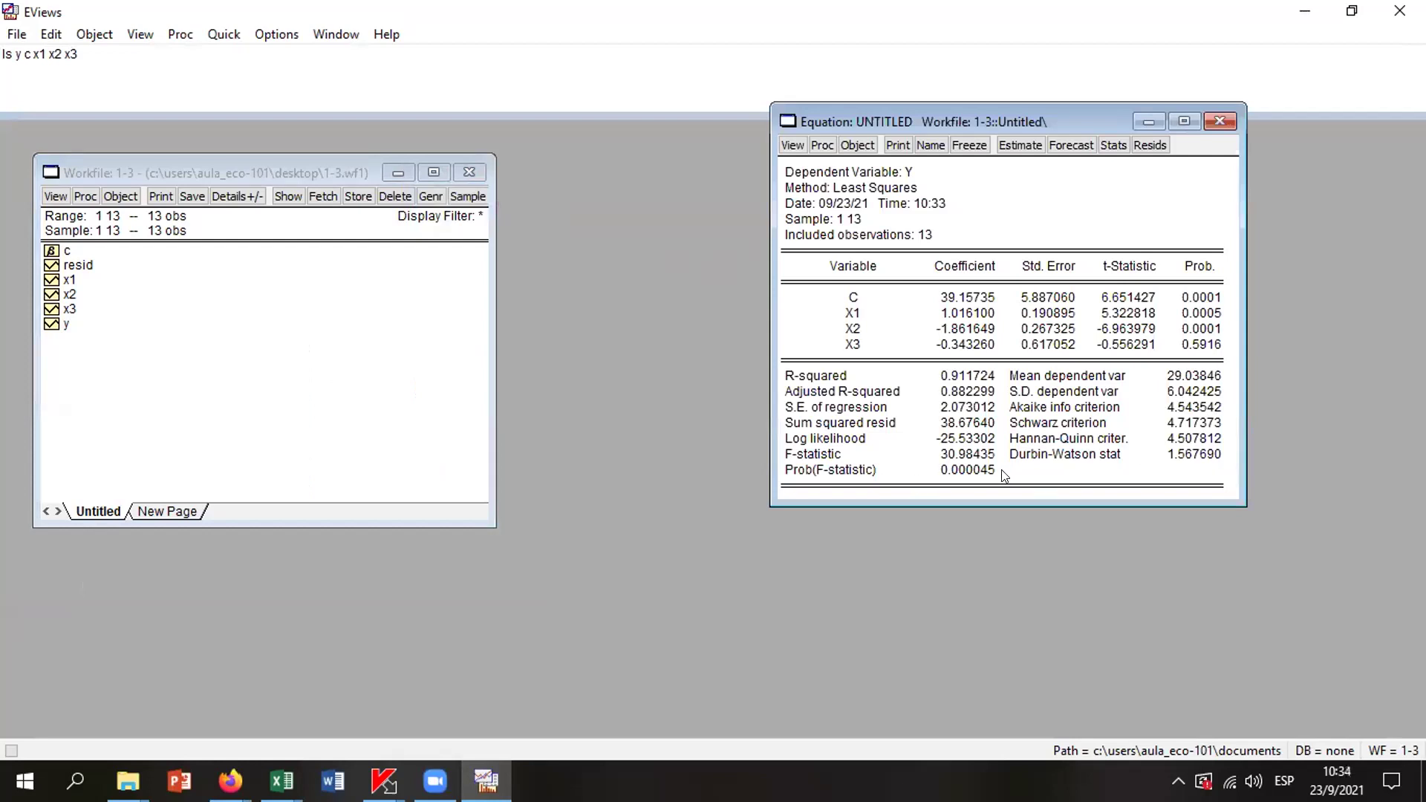
Examine the F-statistic and Prob(F-statistic) in the regression output to judge the model's overall significance
left_click(973, 473)
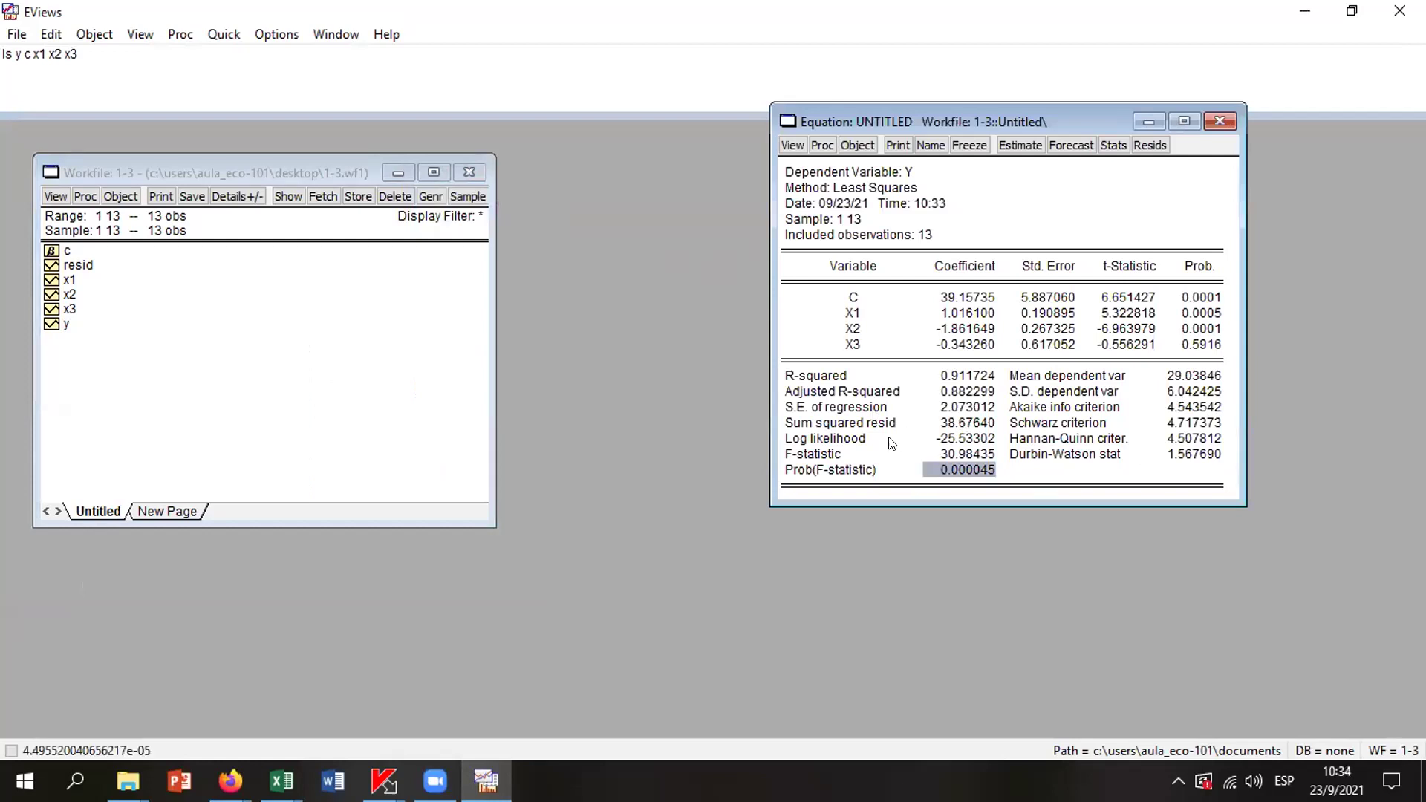
left_click(793, 471)
left_click_drag(793, 470, 977, 472)
left_click(977, 472)
left_click_drag(794, 454, 972, 457)
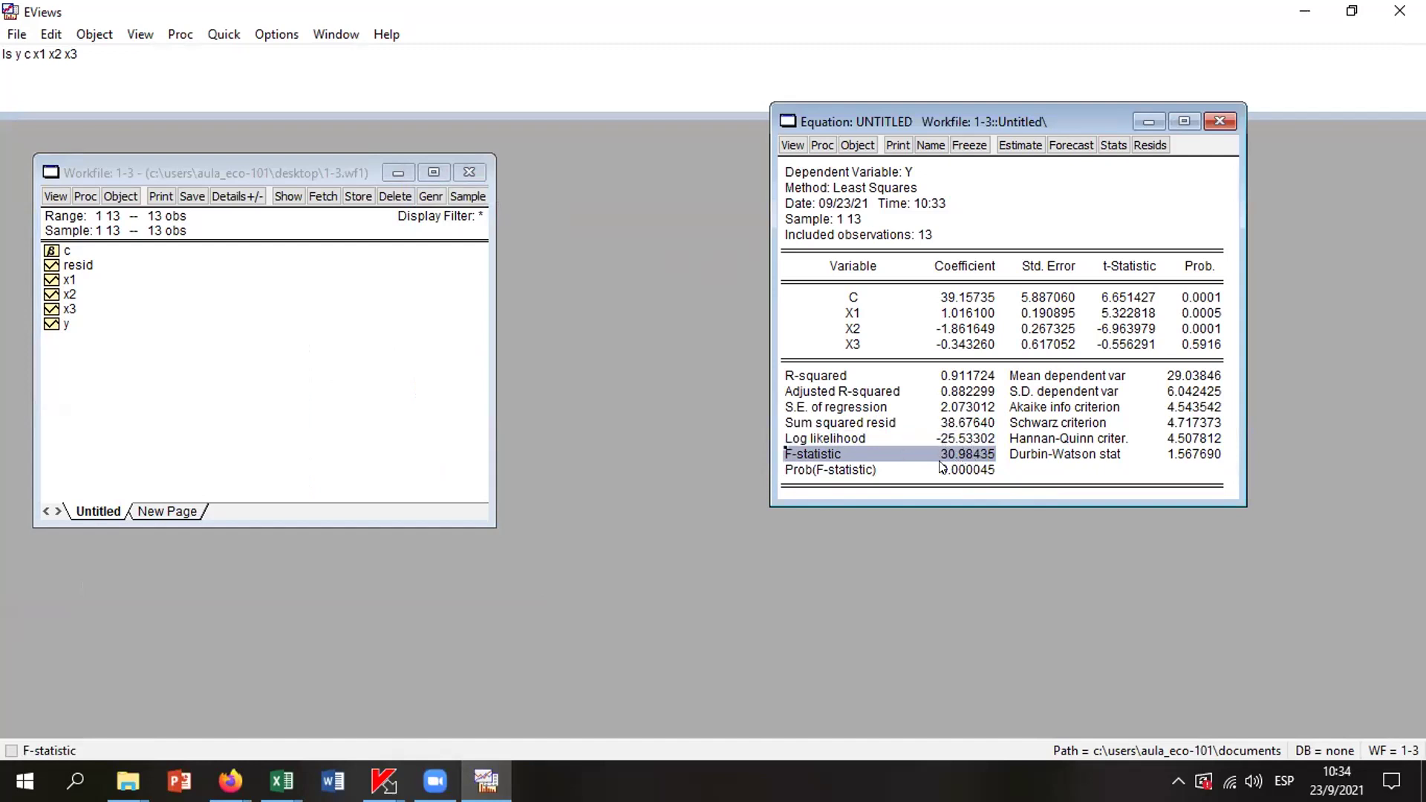
left_click(944, 451)
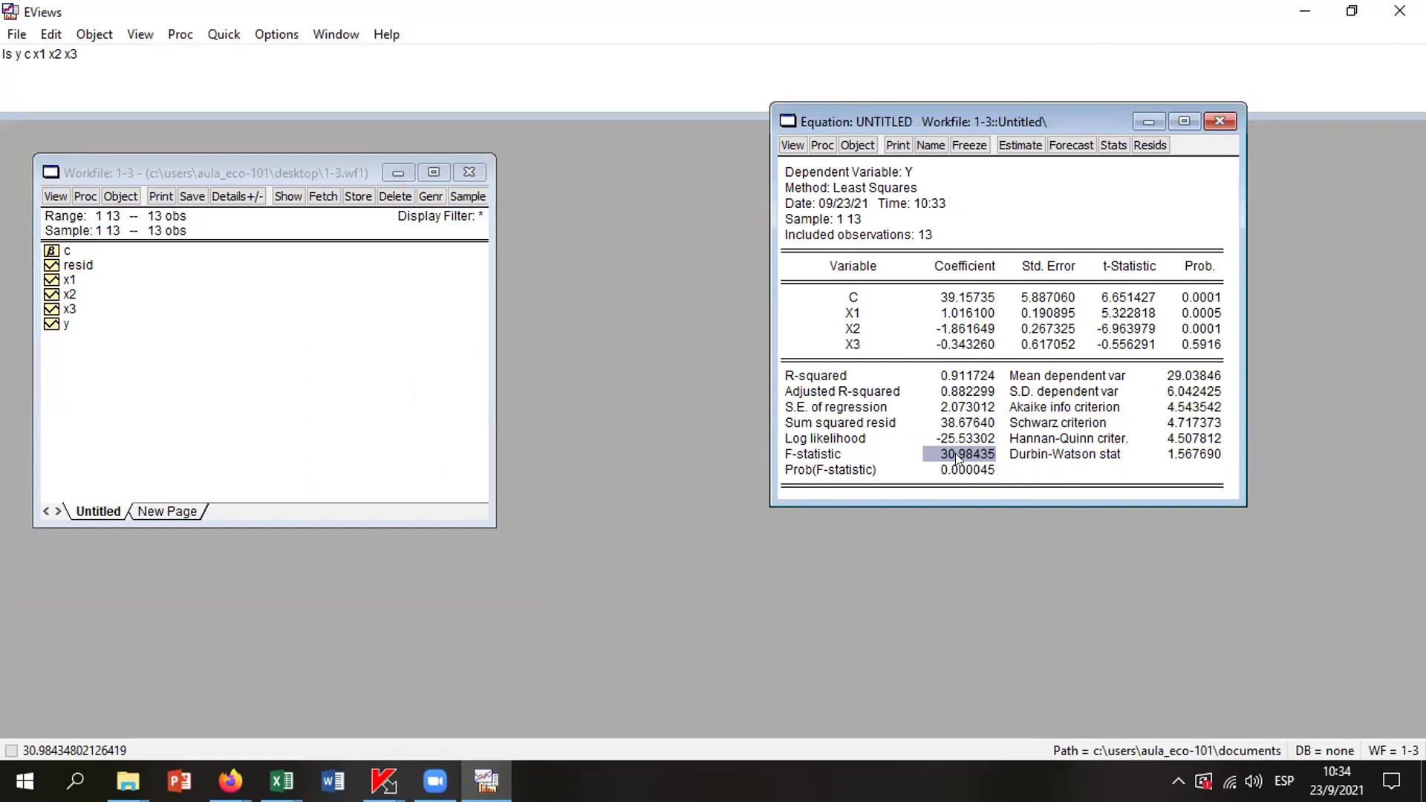
left_click(814, 482)
left_click(838, 472)
left_click(965, 470)
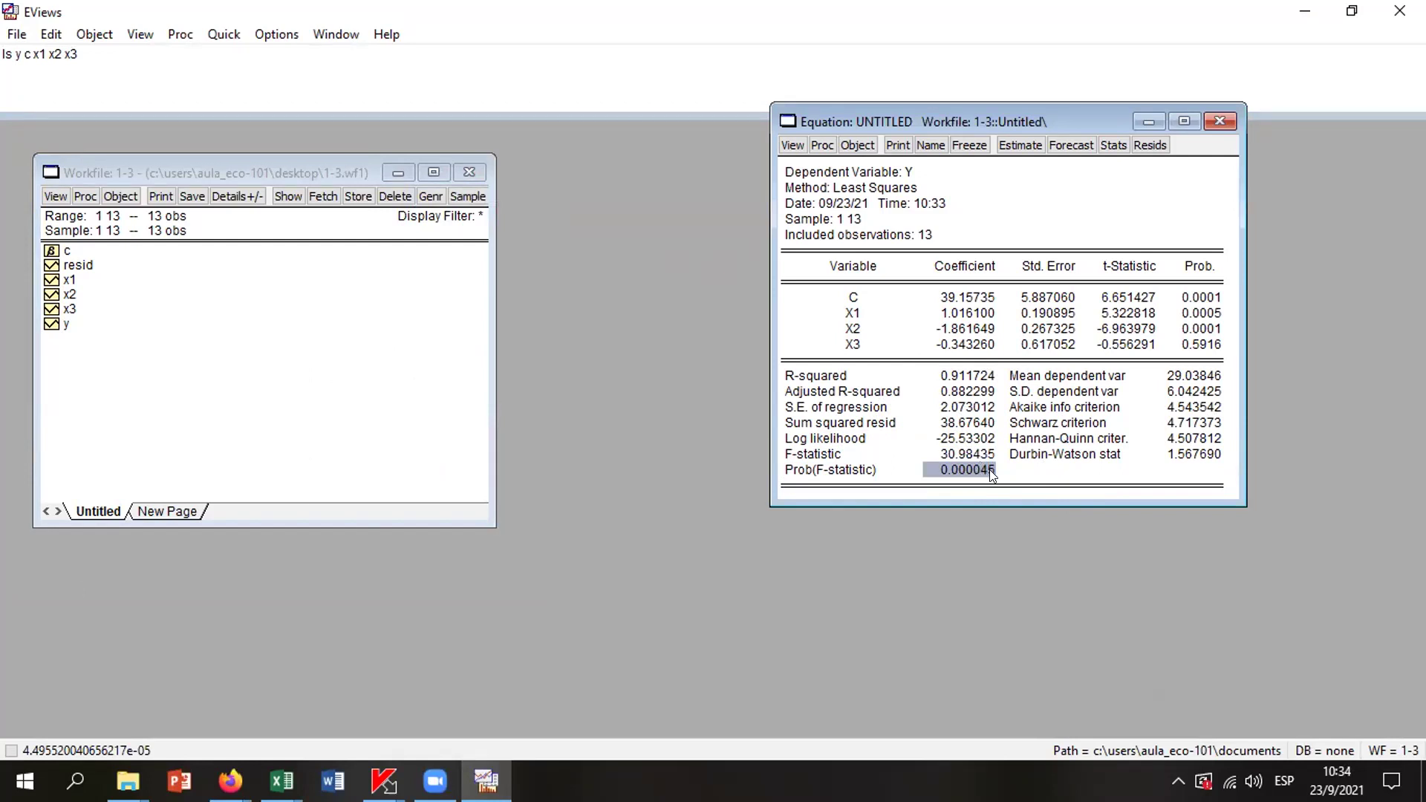
Examine the coefficients' probabilities, the X3 row and the Durbin-Watson statistic in the regression output
left_click_drag(1205, 298, 1204, 343)
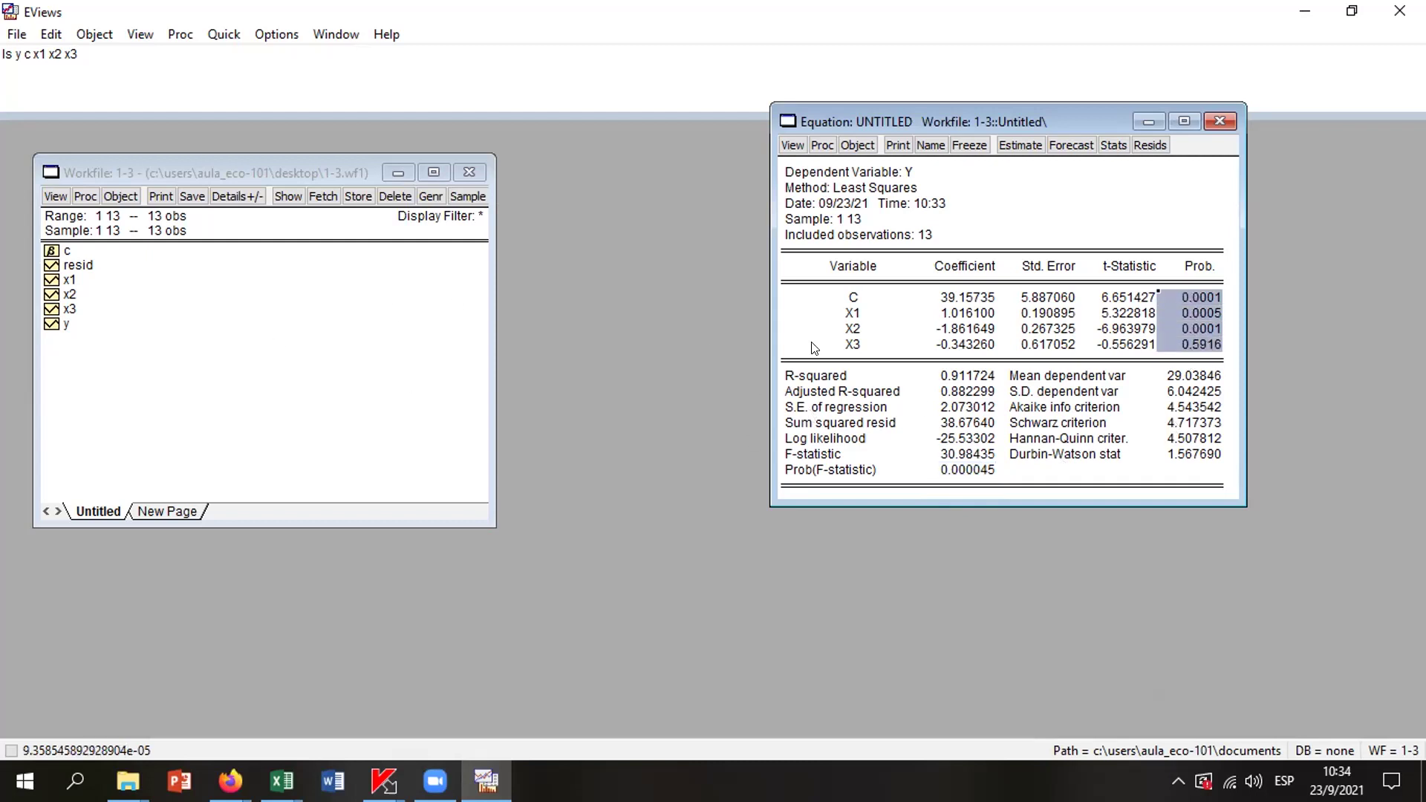
left_click_drag(789, 344, 1202, 344)
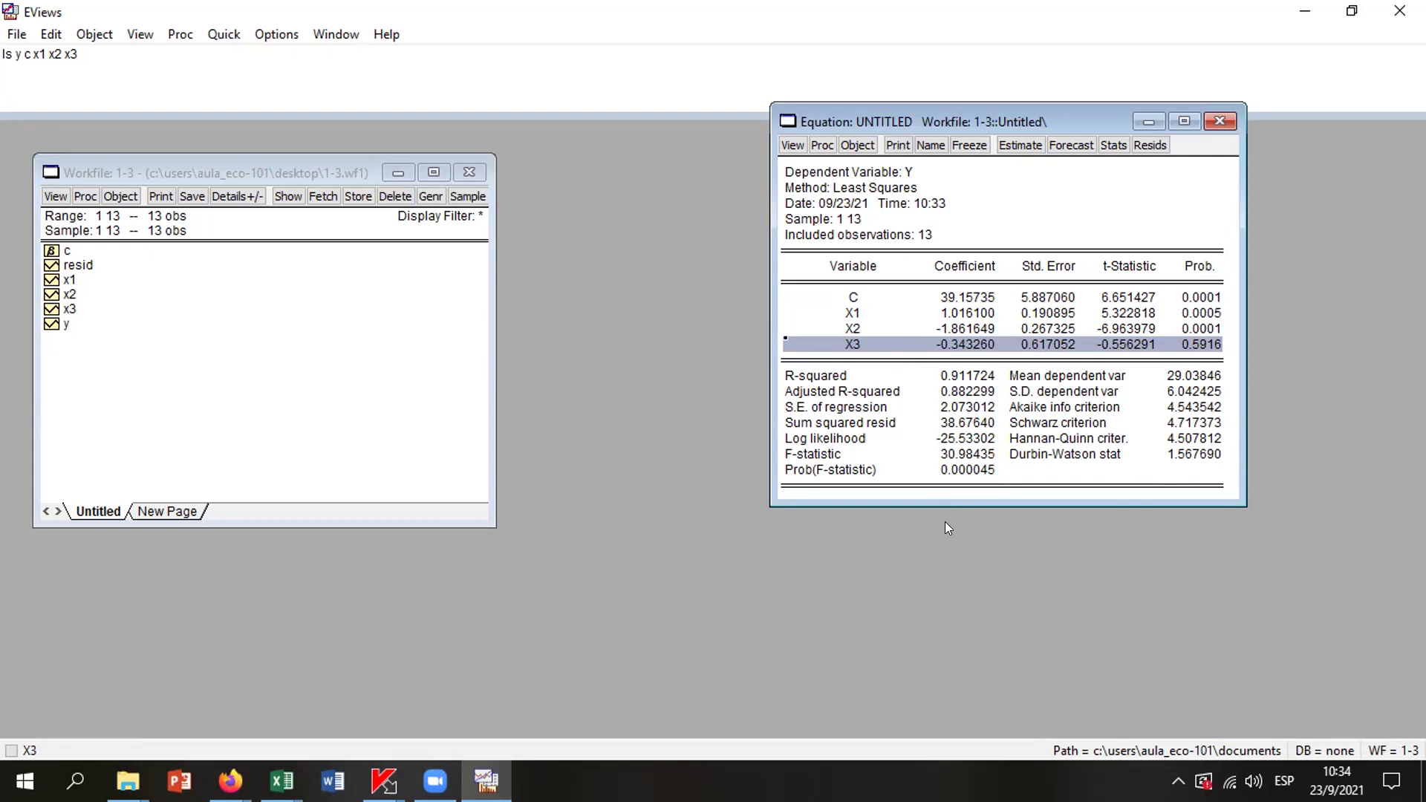
left_click(1171, 454)
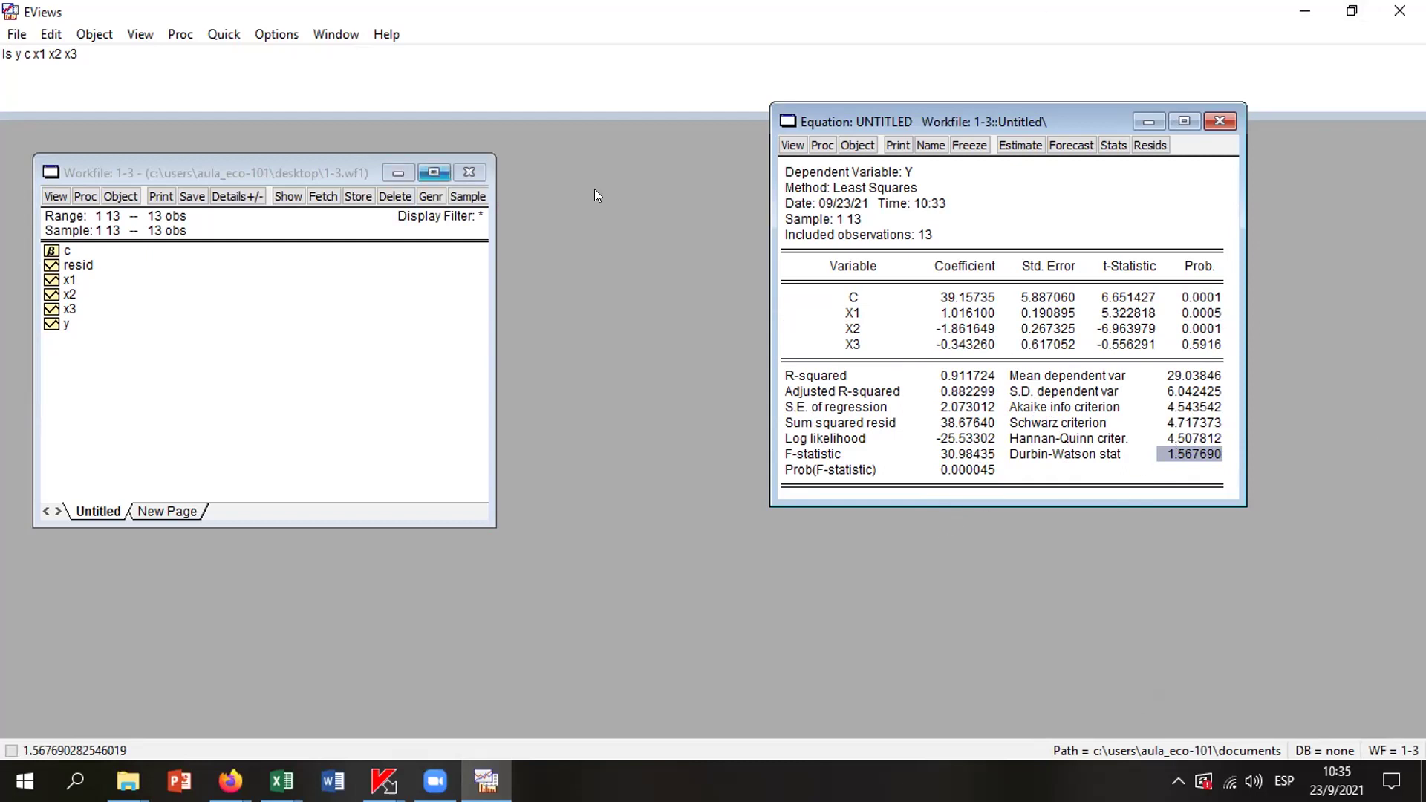
Estimate the regression without x3 using "ls y c x1 x2", keeping the previous equation under the proposed name eq01
left_click(209, 67)
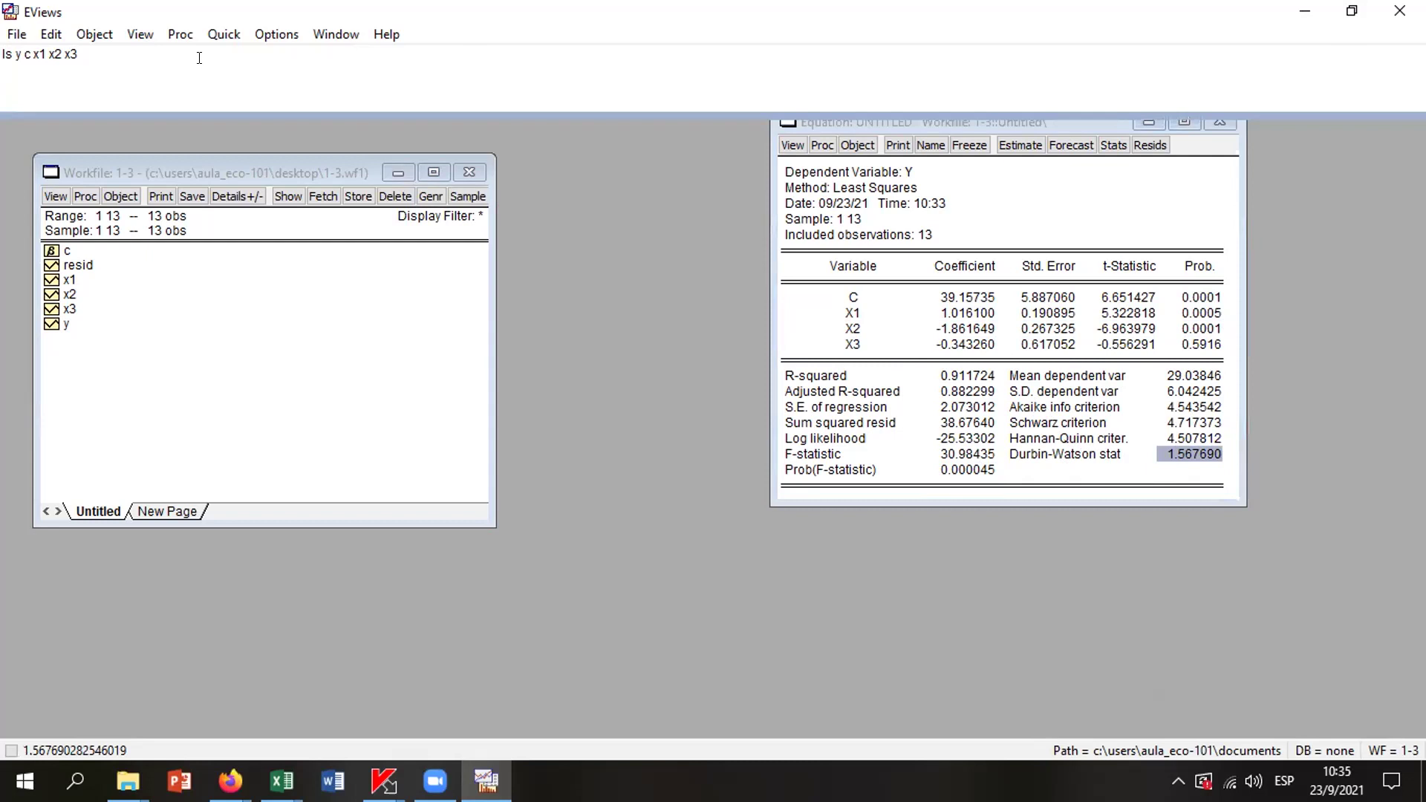
type("ls y")
left_click(1221, 343)
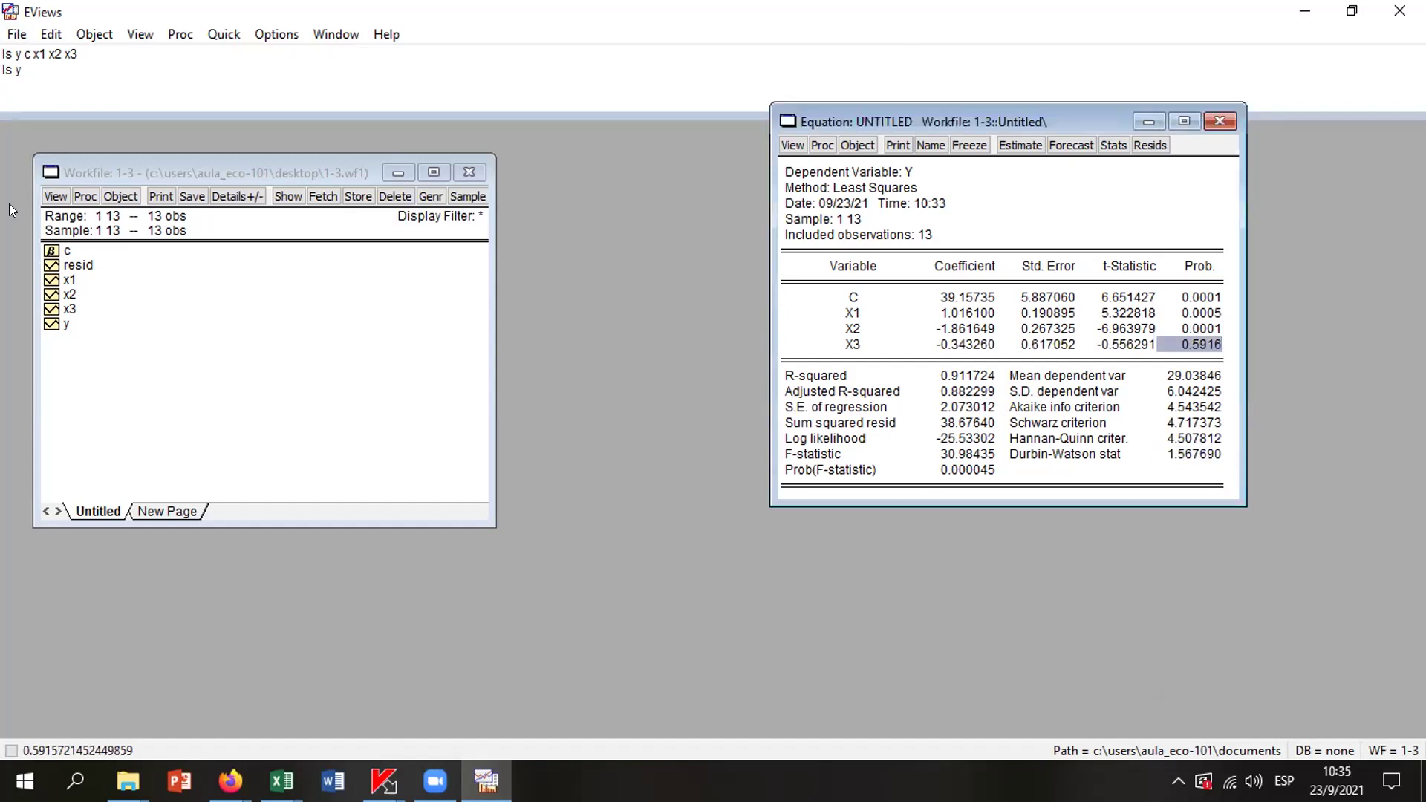
left_click(40, 62)
type("c x1")
type("x")
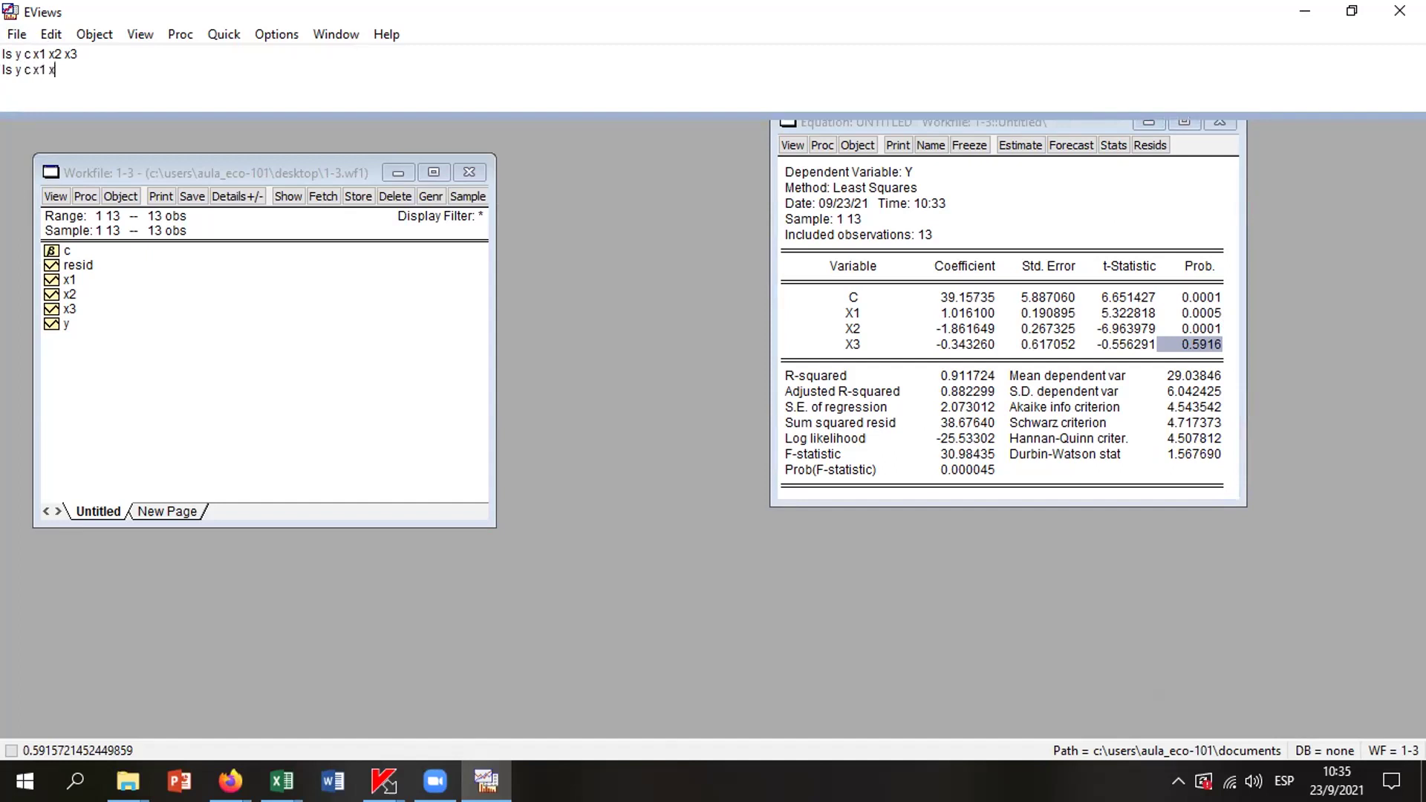
type("2")
key("BackSpace")
type("2")
key("Return")
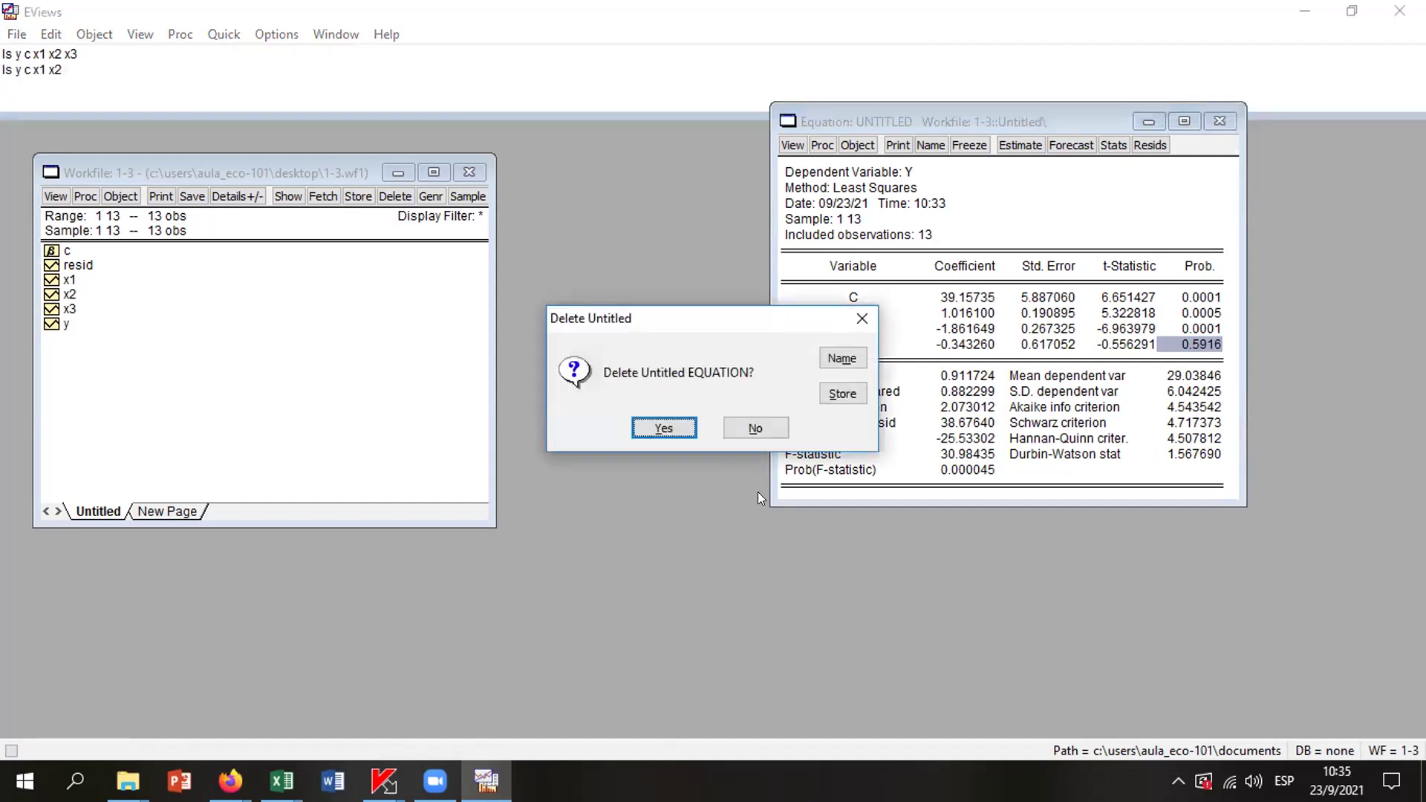
left_click(844, 359)
left_click(649, 456)
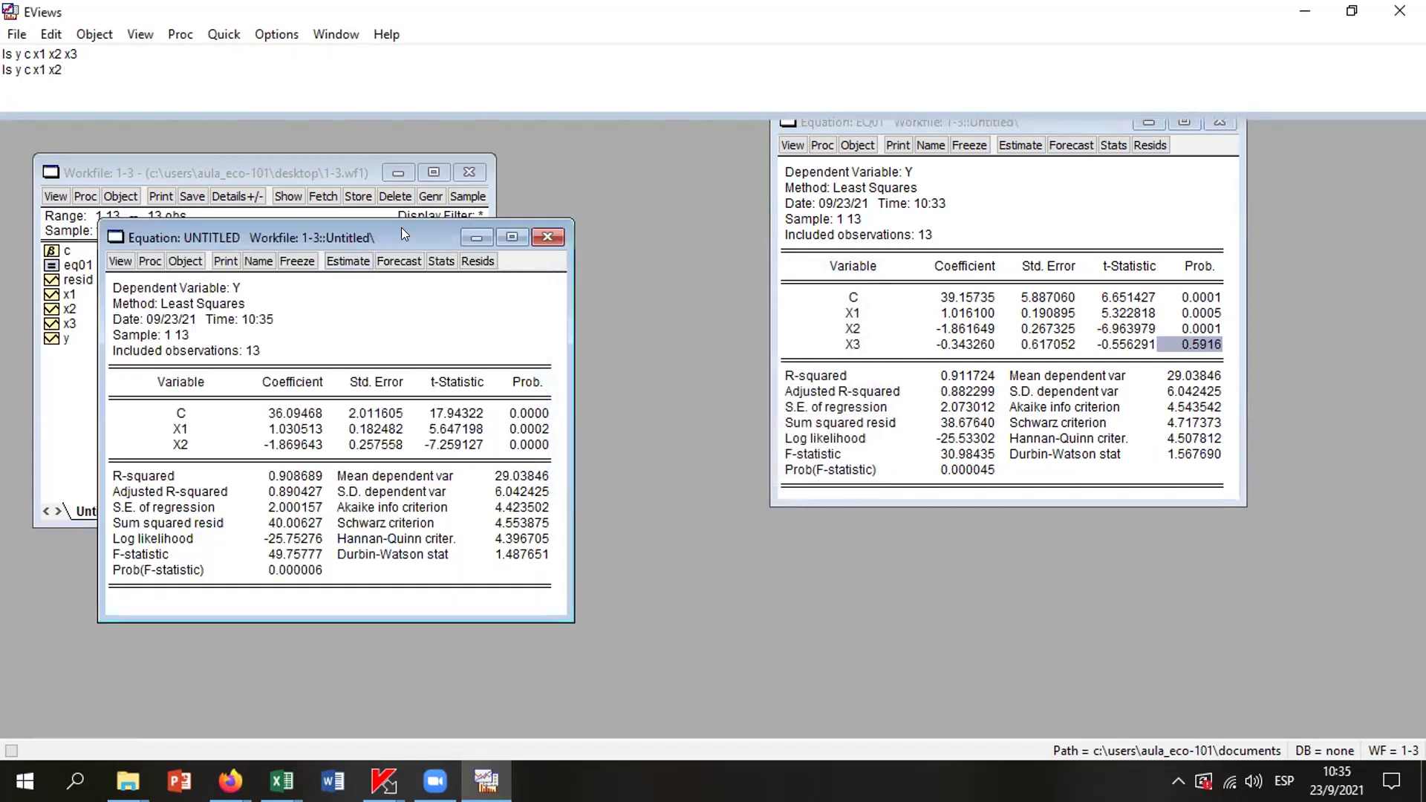
Place the new output beside eq01 and compare their adjusted R-squared, Prob(F-statistic) and Durbin-Watson statistics
left_click_drag(401, 235, 931, 201)
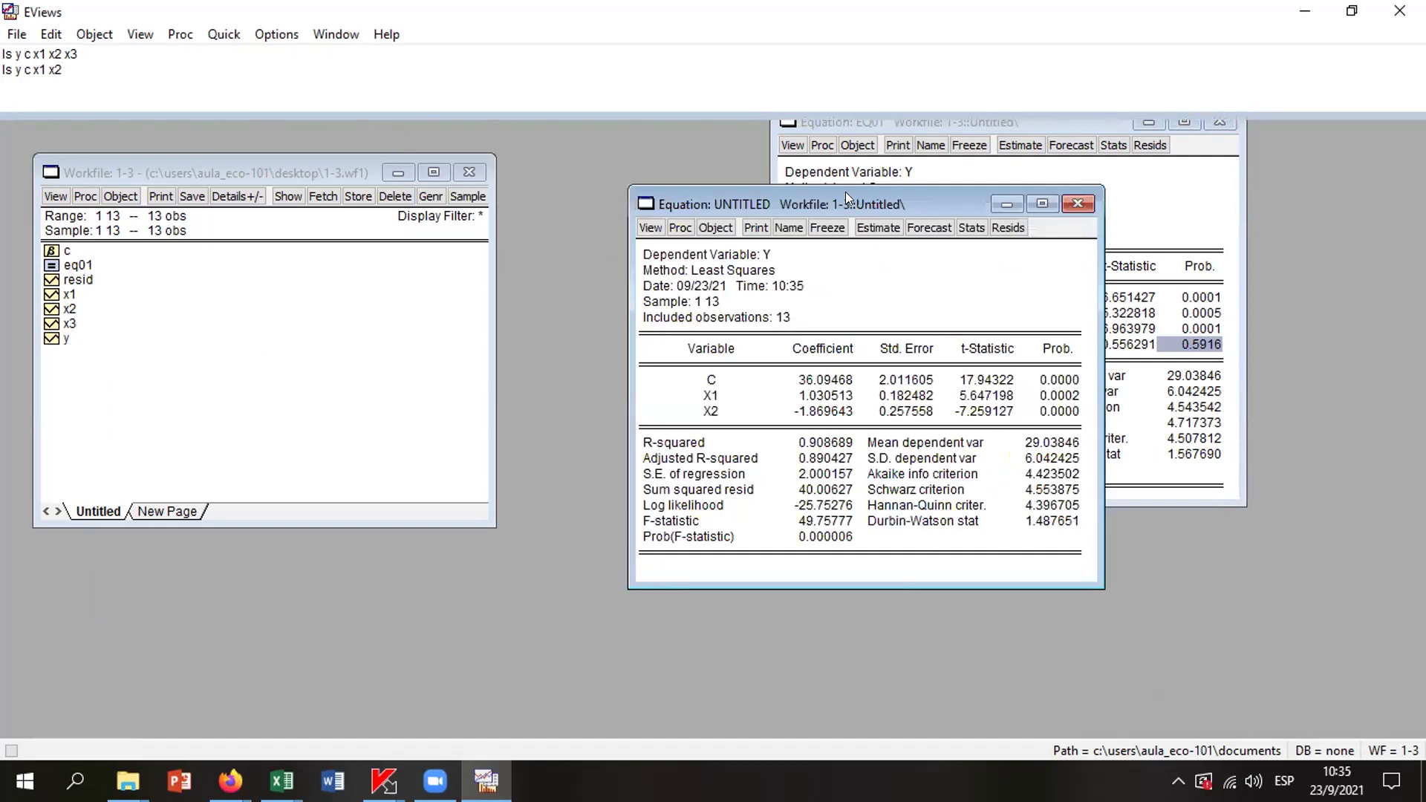
left_click_drag(846, 195, 583, 162)
left_click(559, 435)
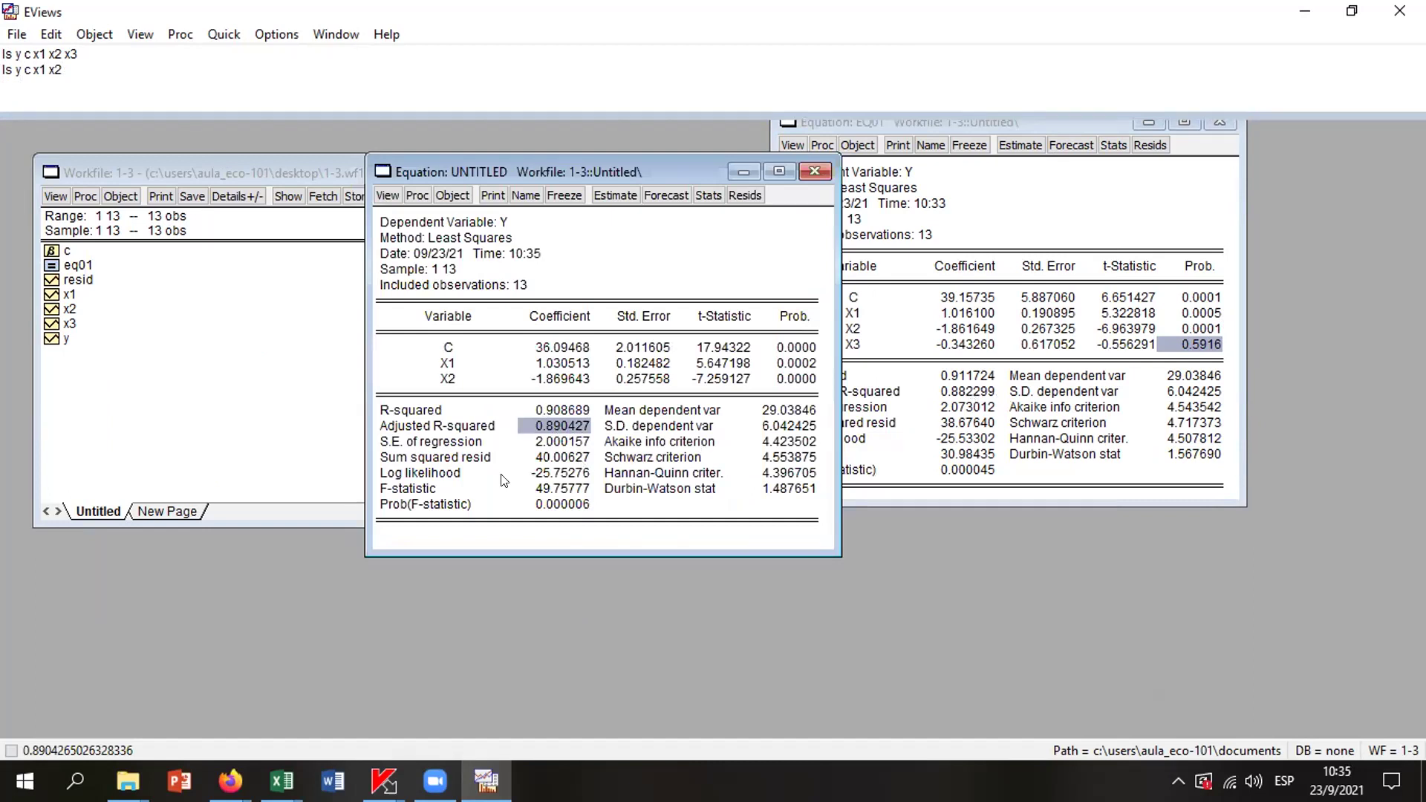
left_click(973, 484)
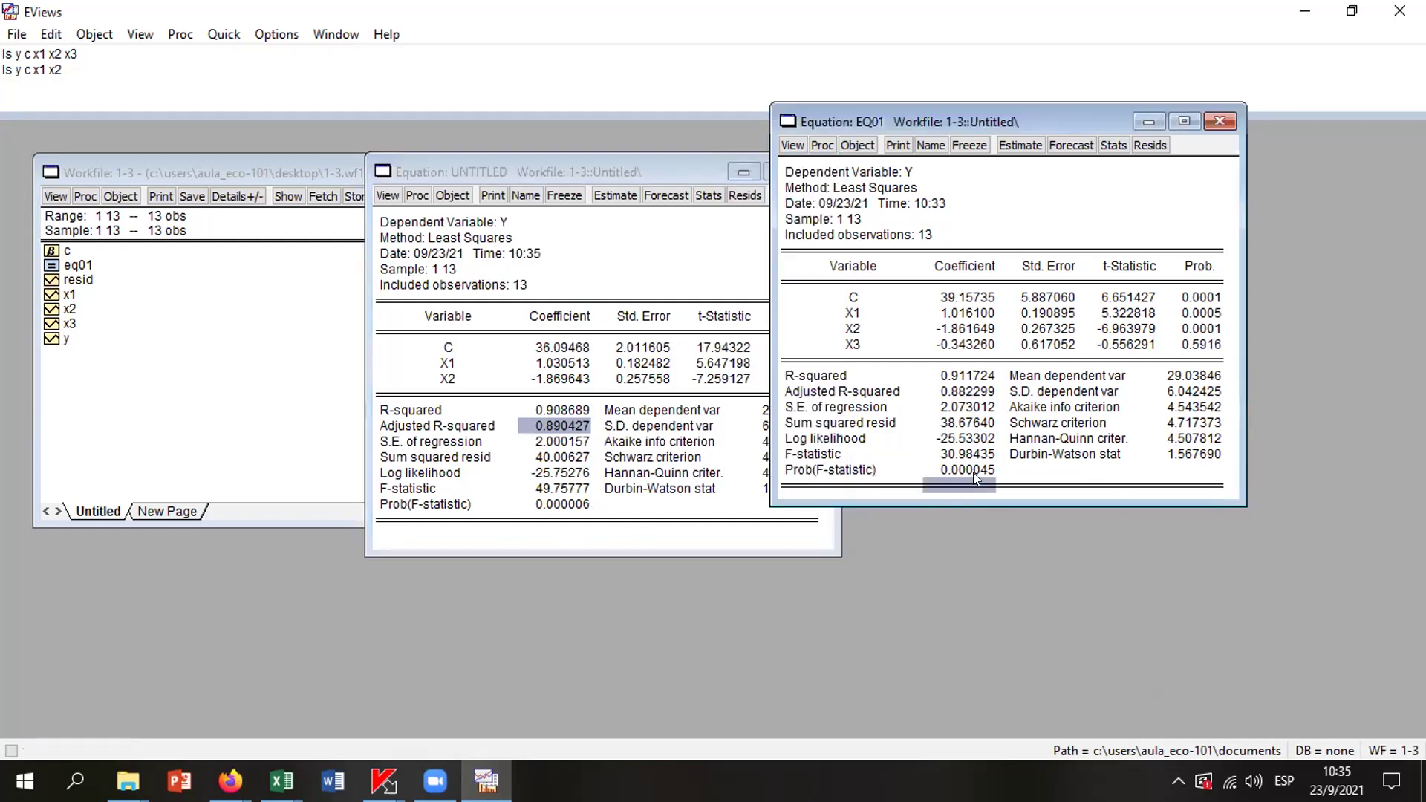
left_click(973, 471)
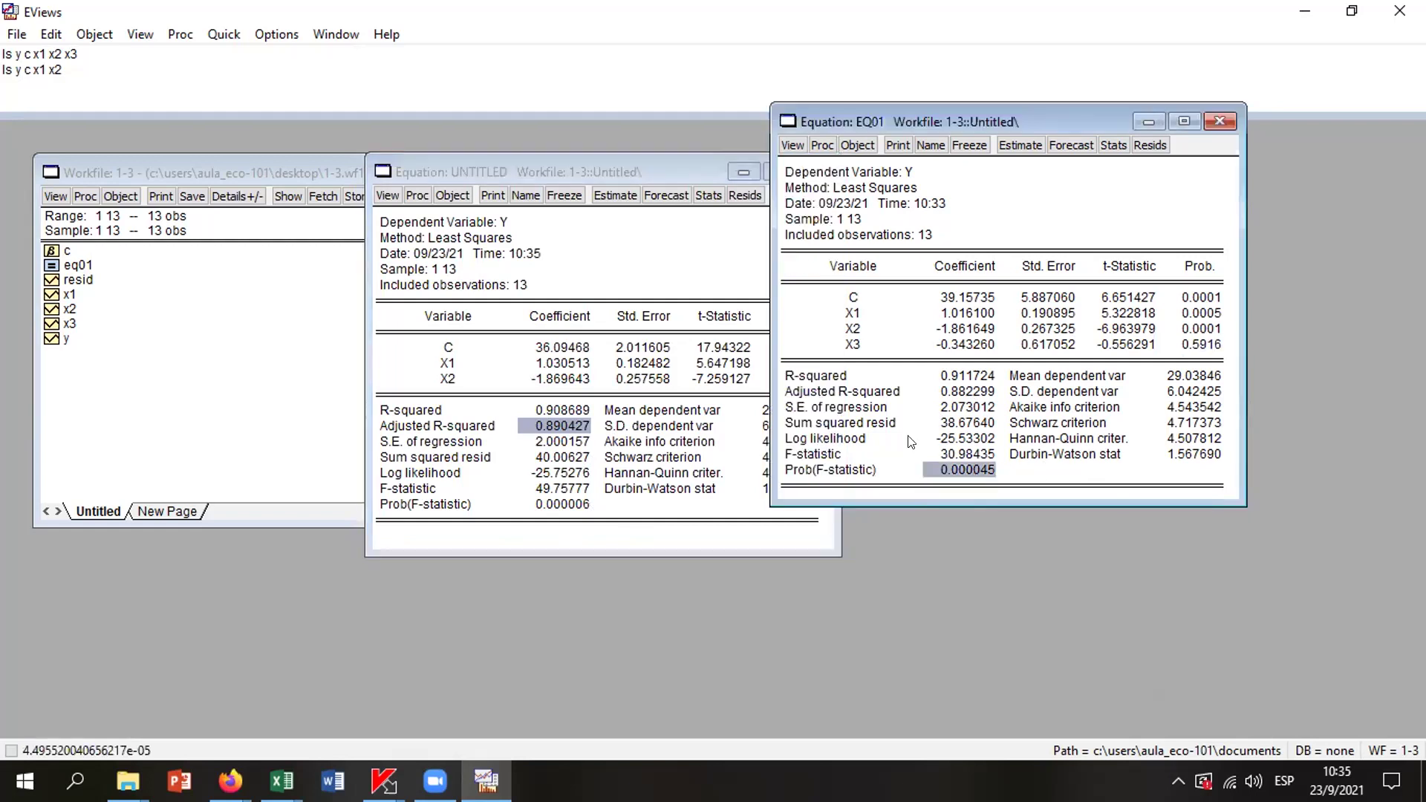
left_click(643, 162)
left_click_drag(643, 162, 585, 139)
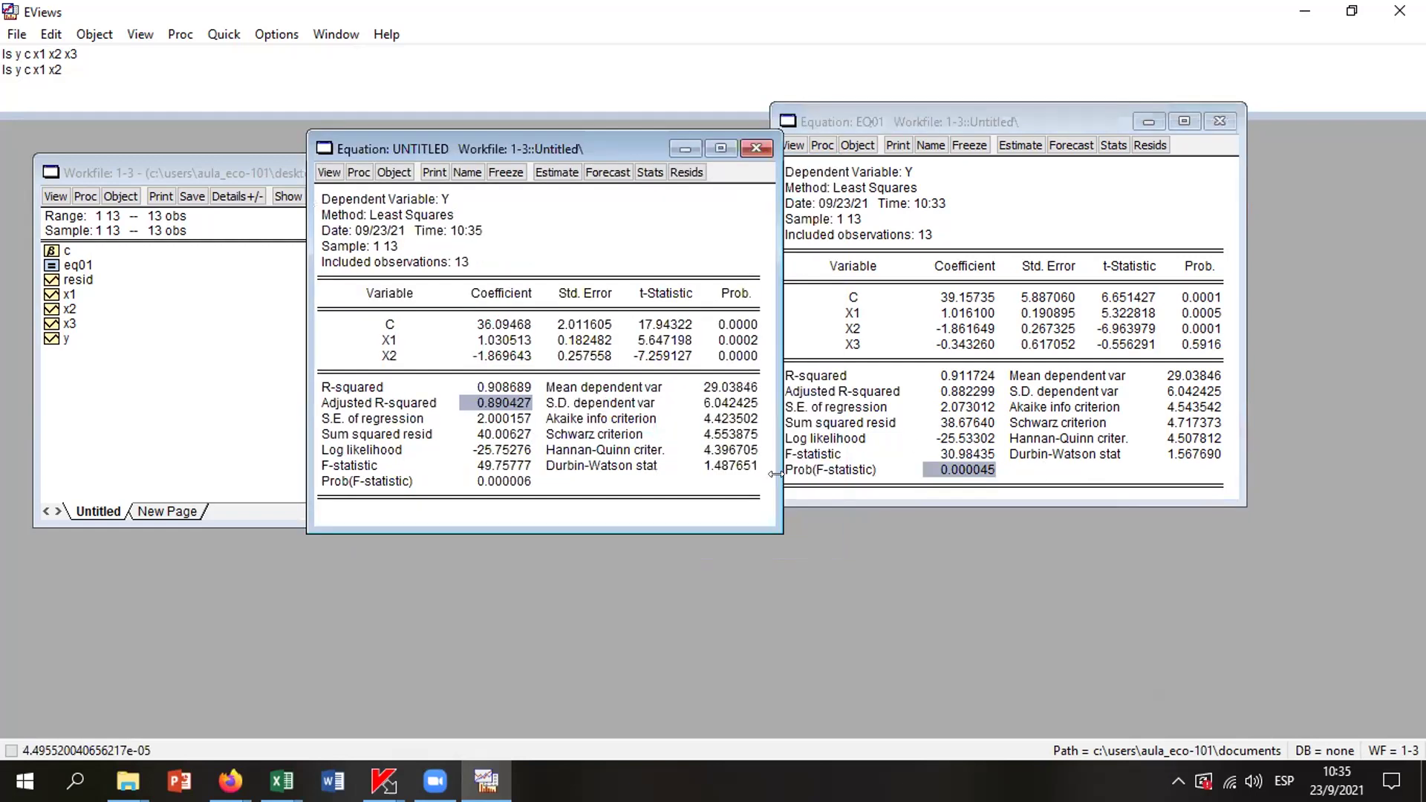
left_click(1196, 455)
left_click(503, 147)
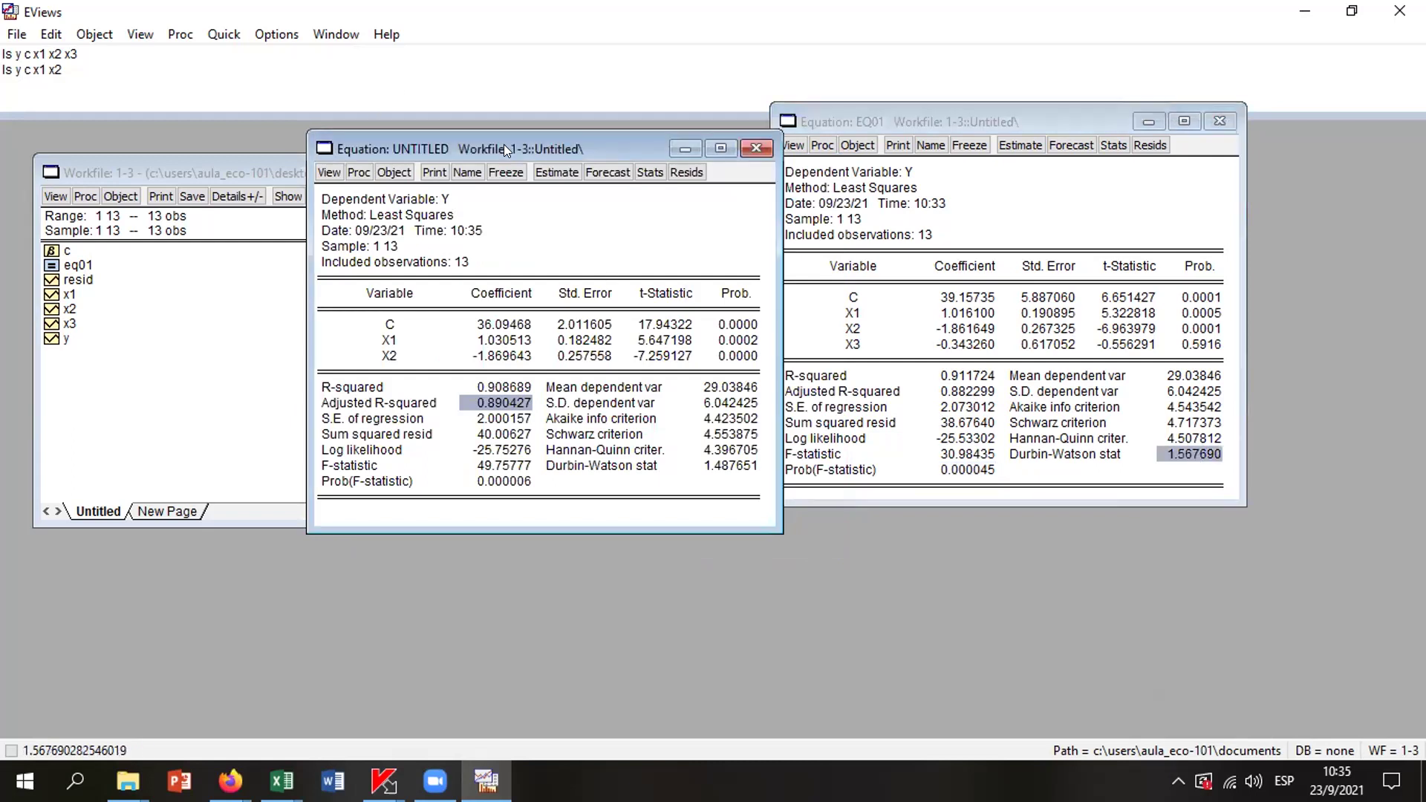
left_click_drag(505, 150, 791, 116)
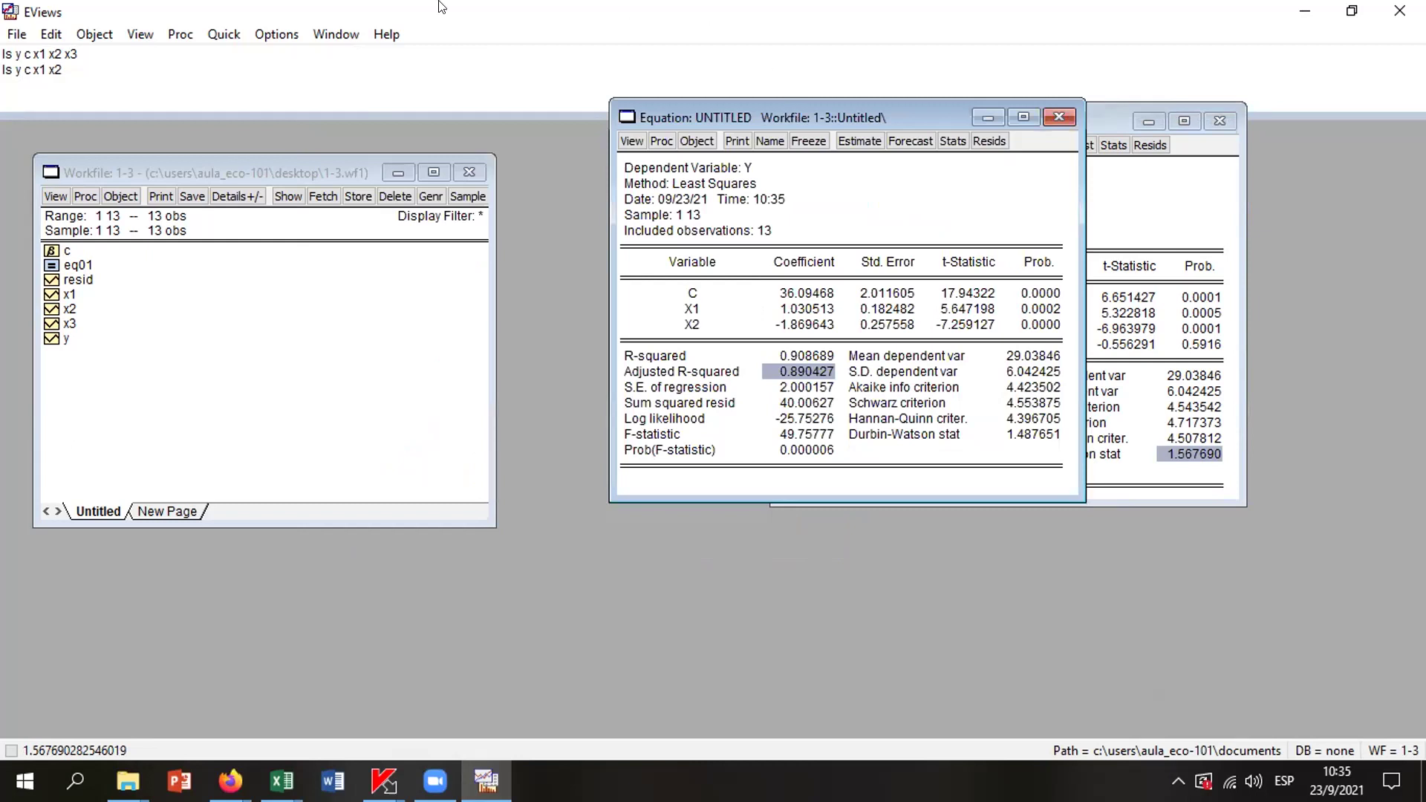
Estimate the regression with a three-period lag of x3, "ls y c x1 x2 x3 x3(-3)", keeping the previous equation as eq02
mouse_move(78, 53)
left_mouse_down()
mouse_move(45, 70)
mouse_move(59, 41)
left_mouse_up()
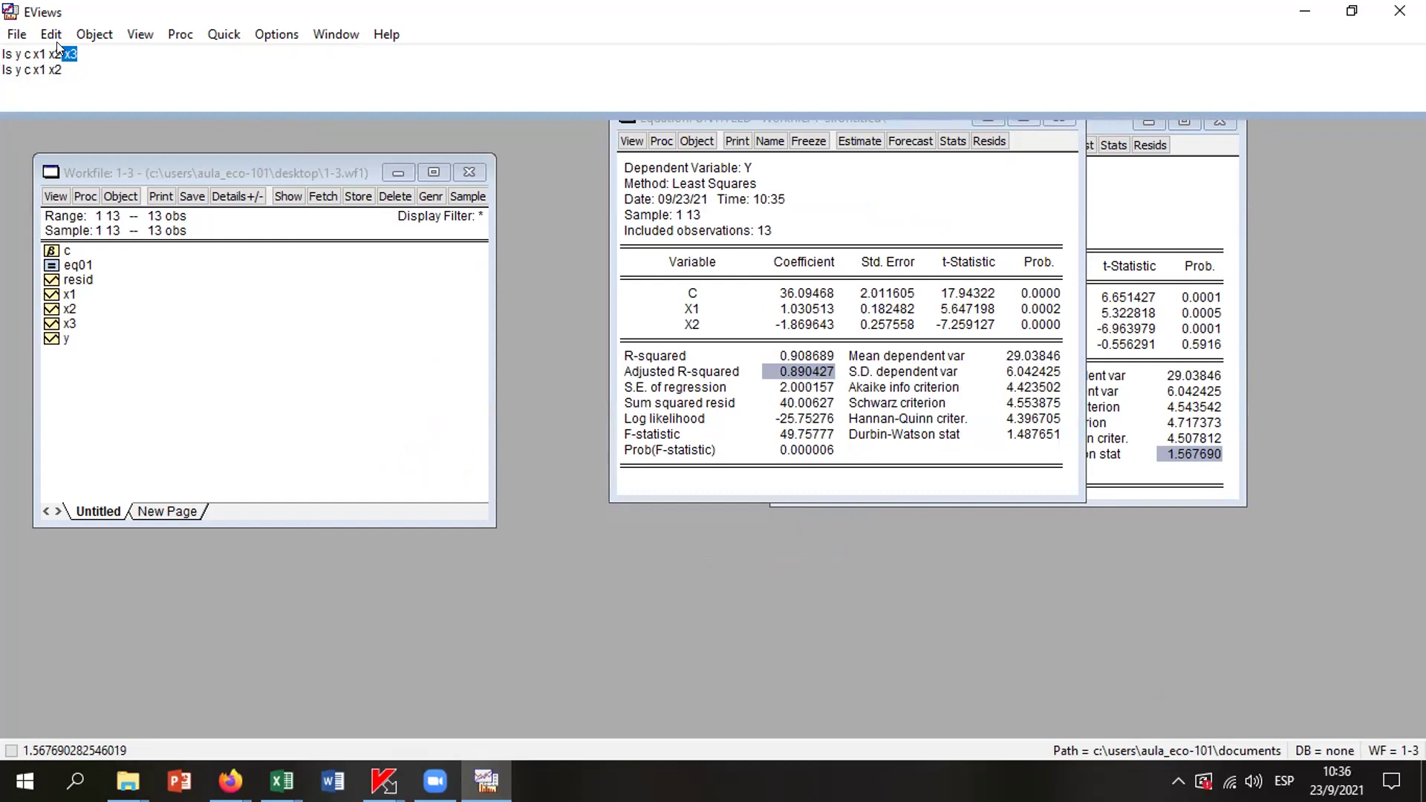
left_click(49, 91)
type("ls y c x1 x2 x3 x3(-39")
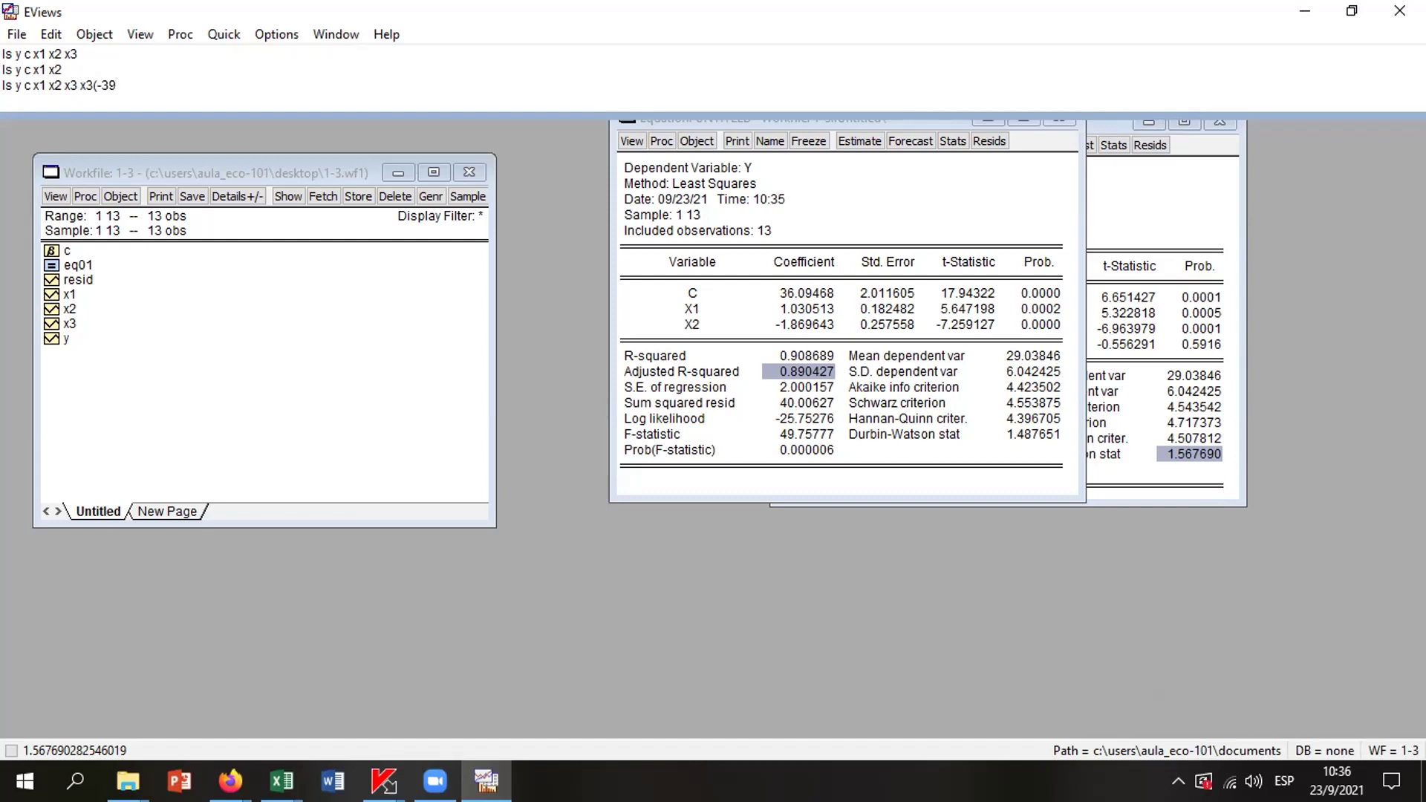
key("BackSpace")
type(")")
key("Return")
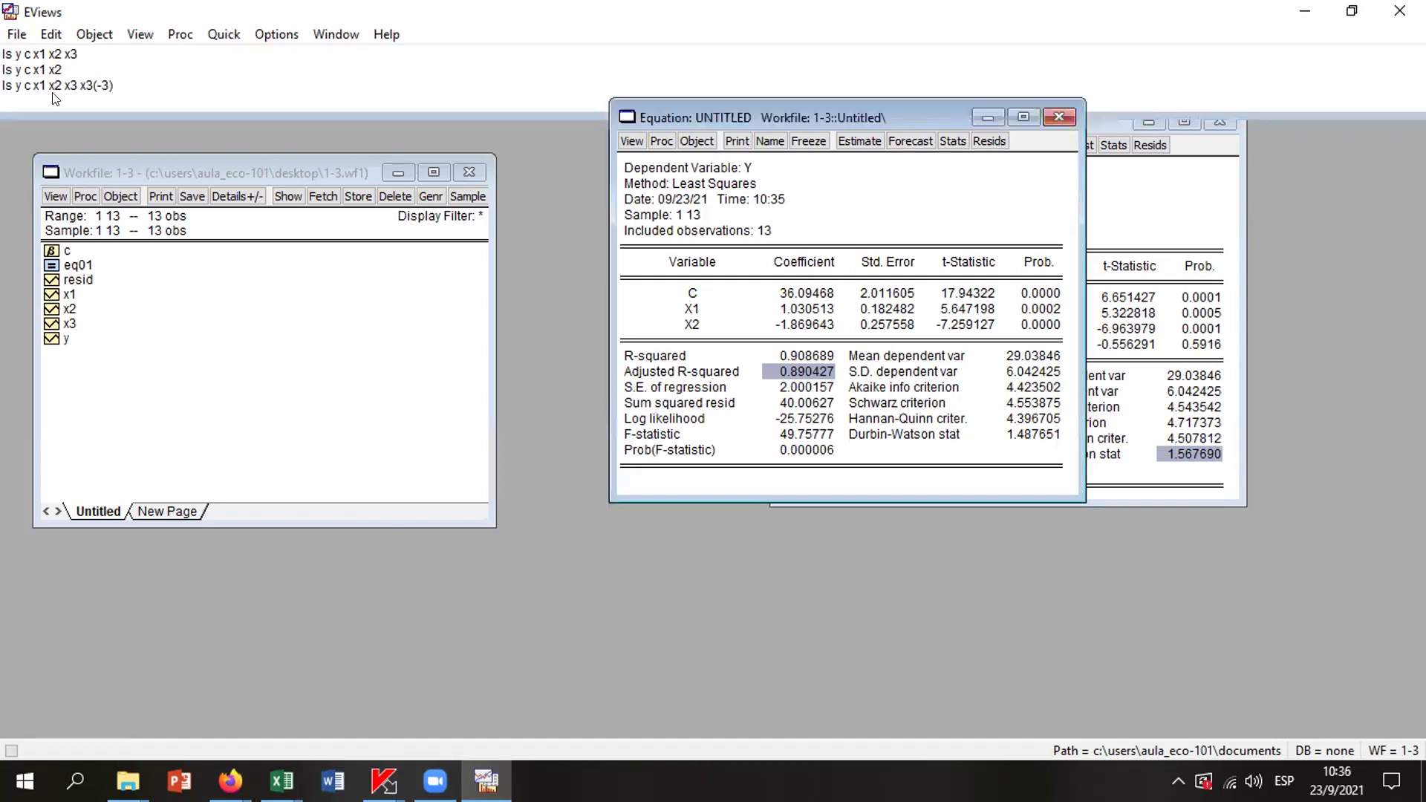
left_click(839, 359)
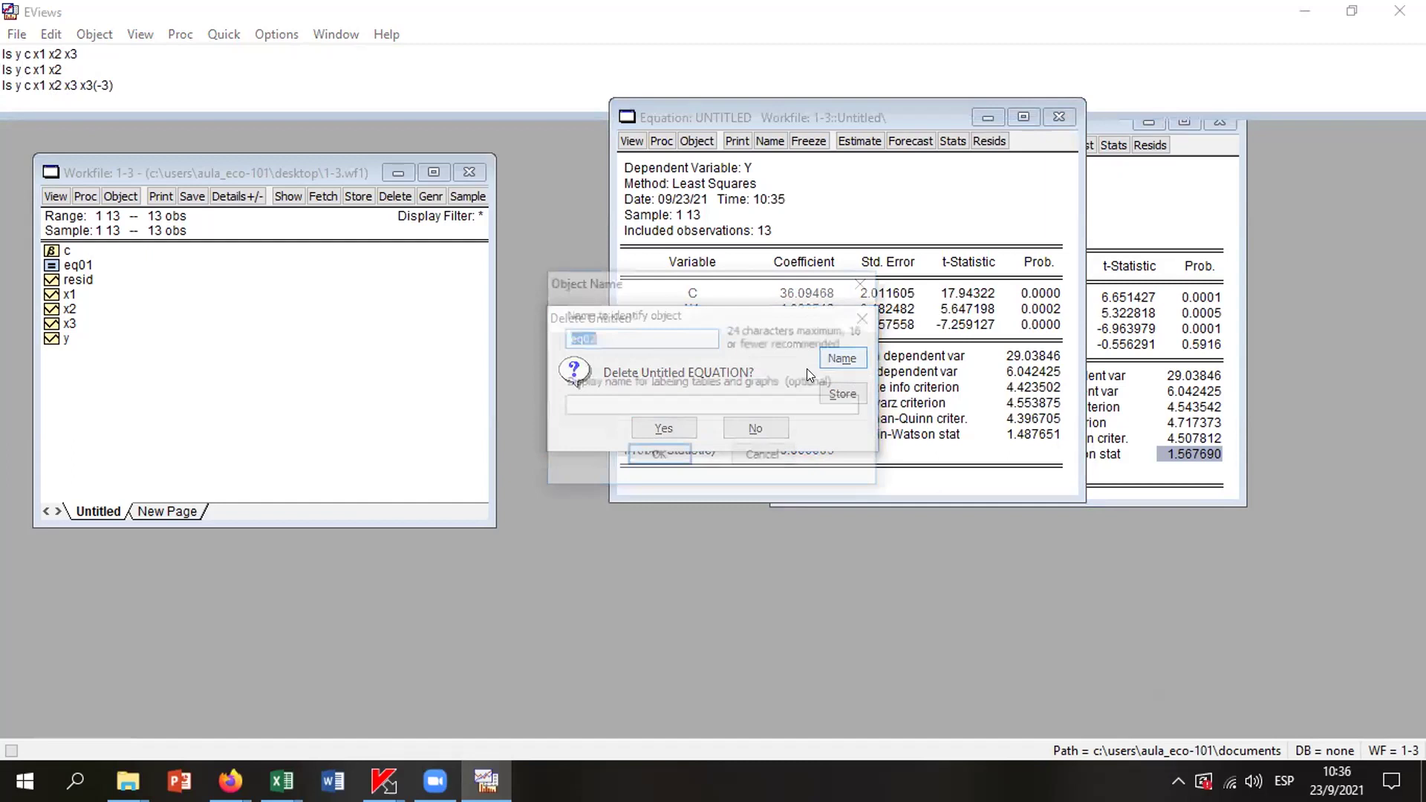
left_click(659, 450)
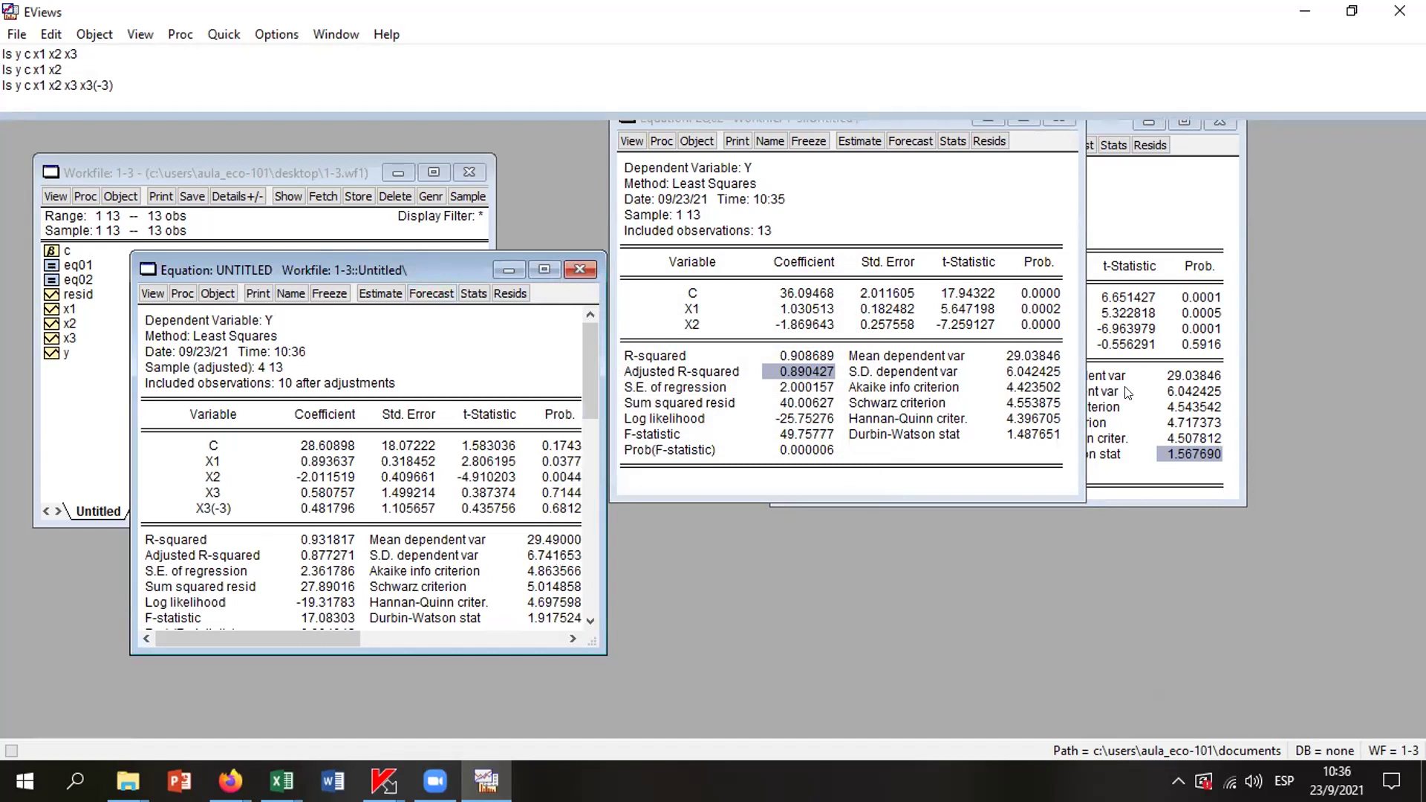
Delete the untitled equation with the three-period lag and re-estimate it with a one-period lag, "ls y c x1 x2 x3 x3(-1)"
left_click(577, 270)
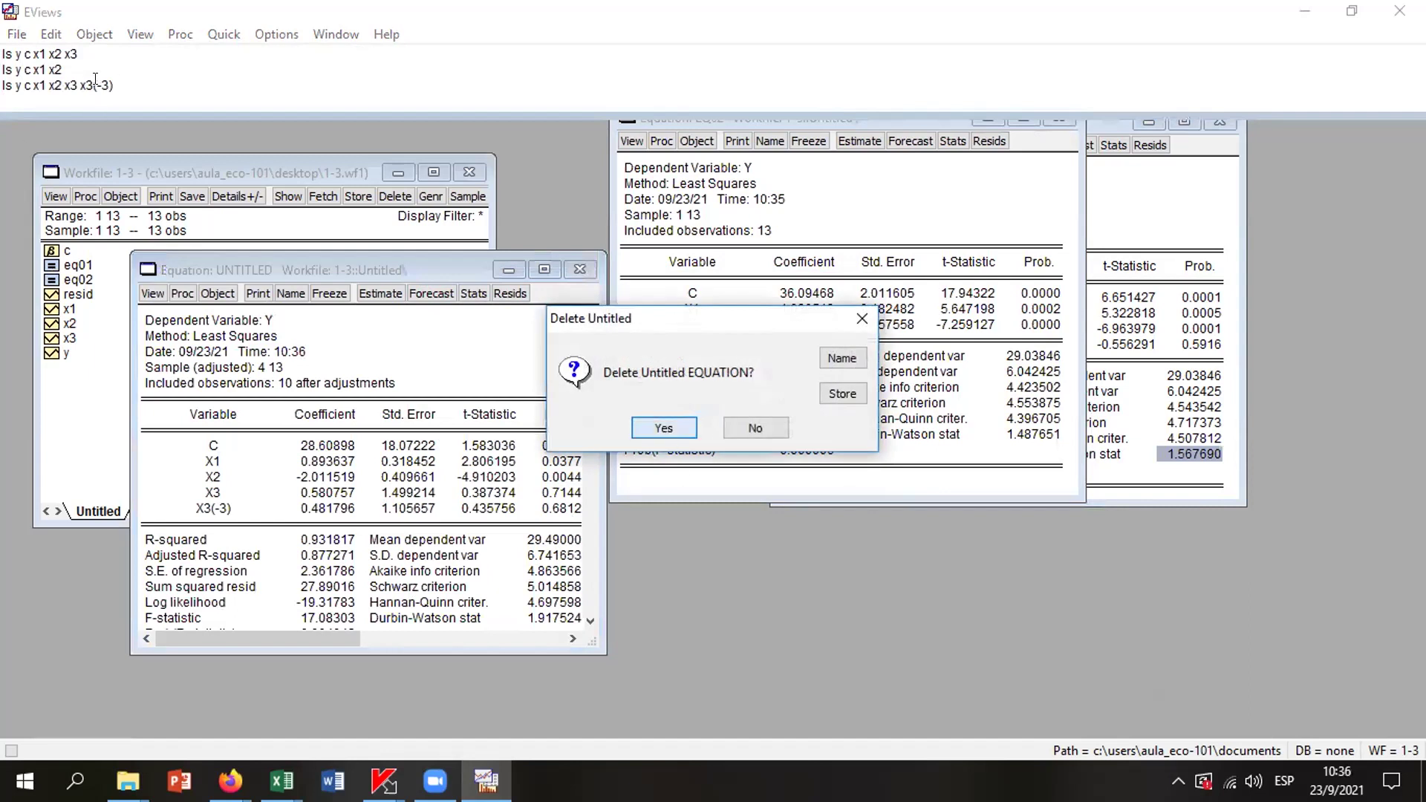
key("Return")
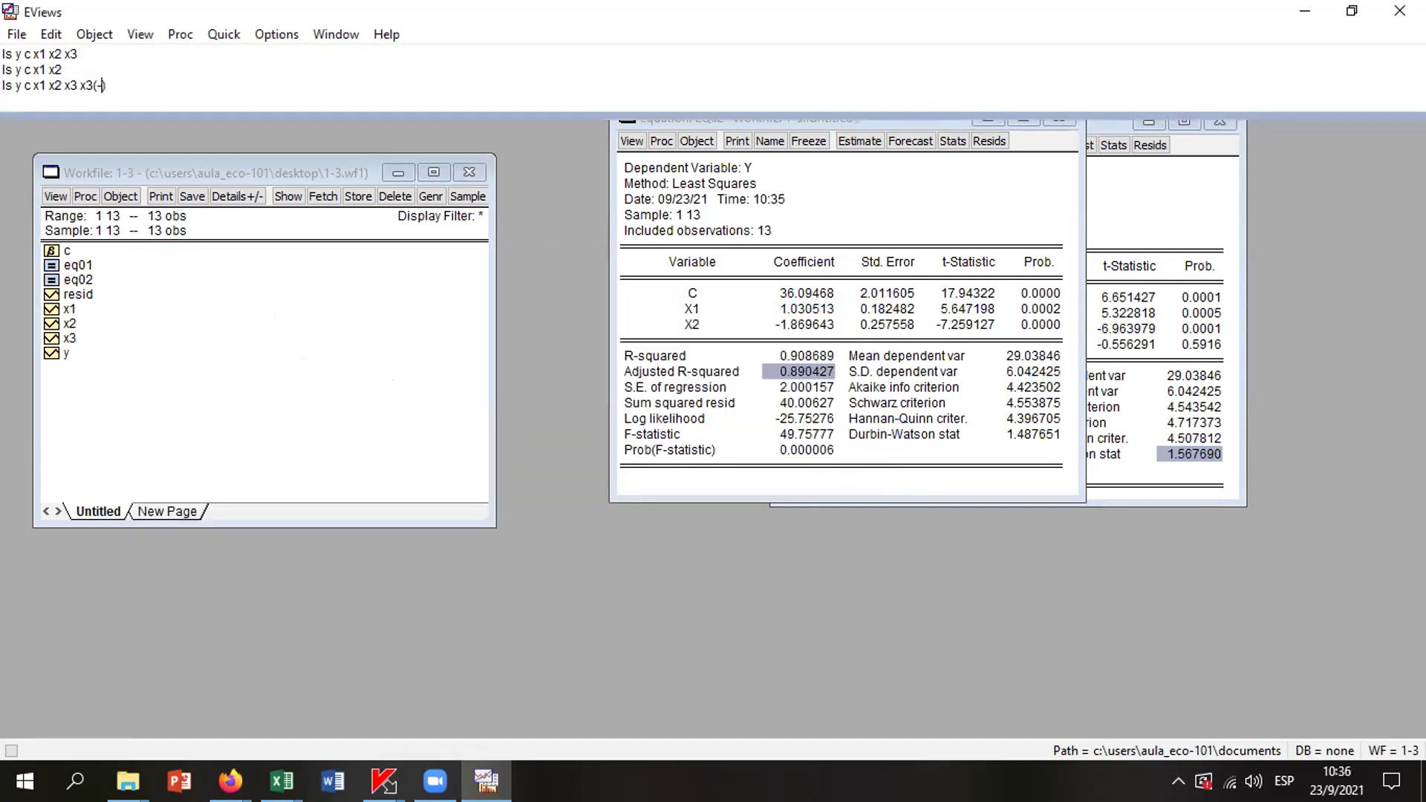
type("1)")
key("Return")
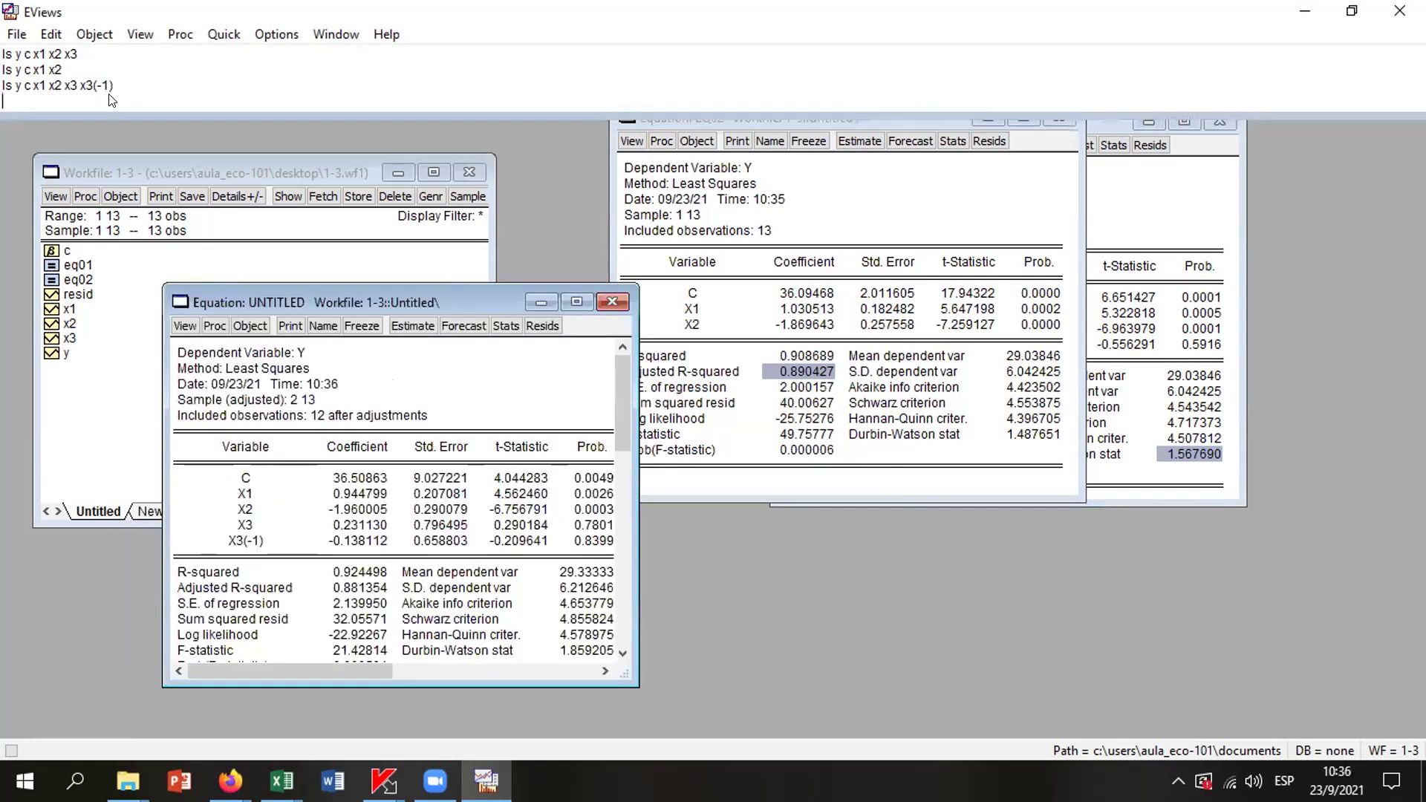
Delete the one-period-lag equation and estimate the command again without the x3 terms as "ls y c x1 x2"
left_click(611, 301)
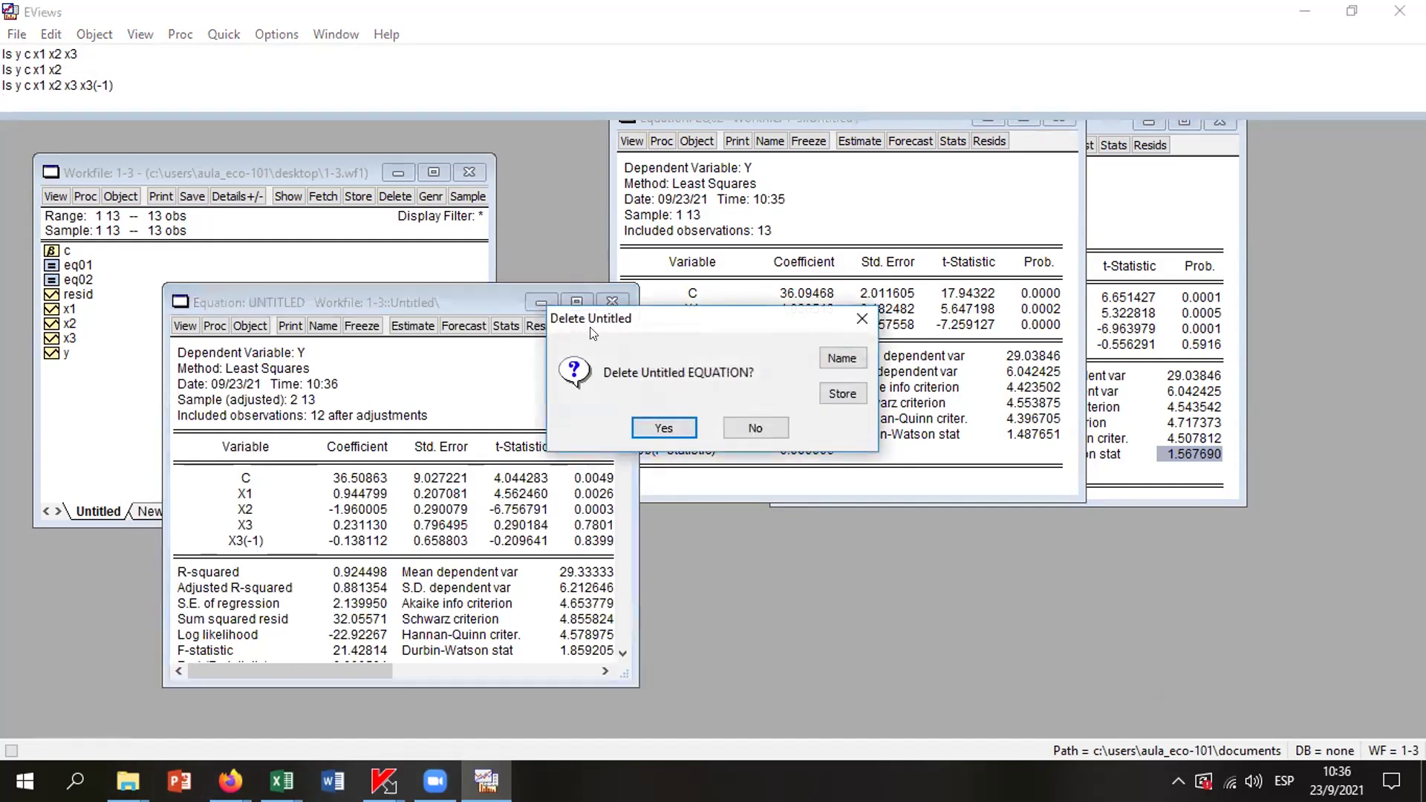
left_click(663, 427)
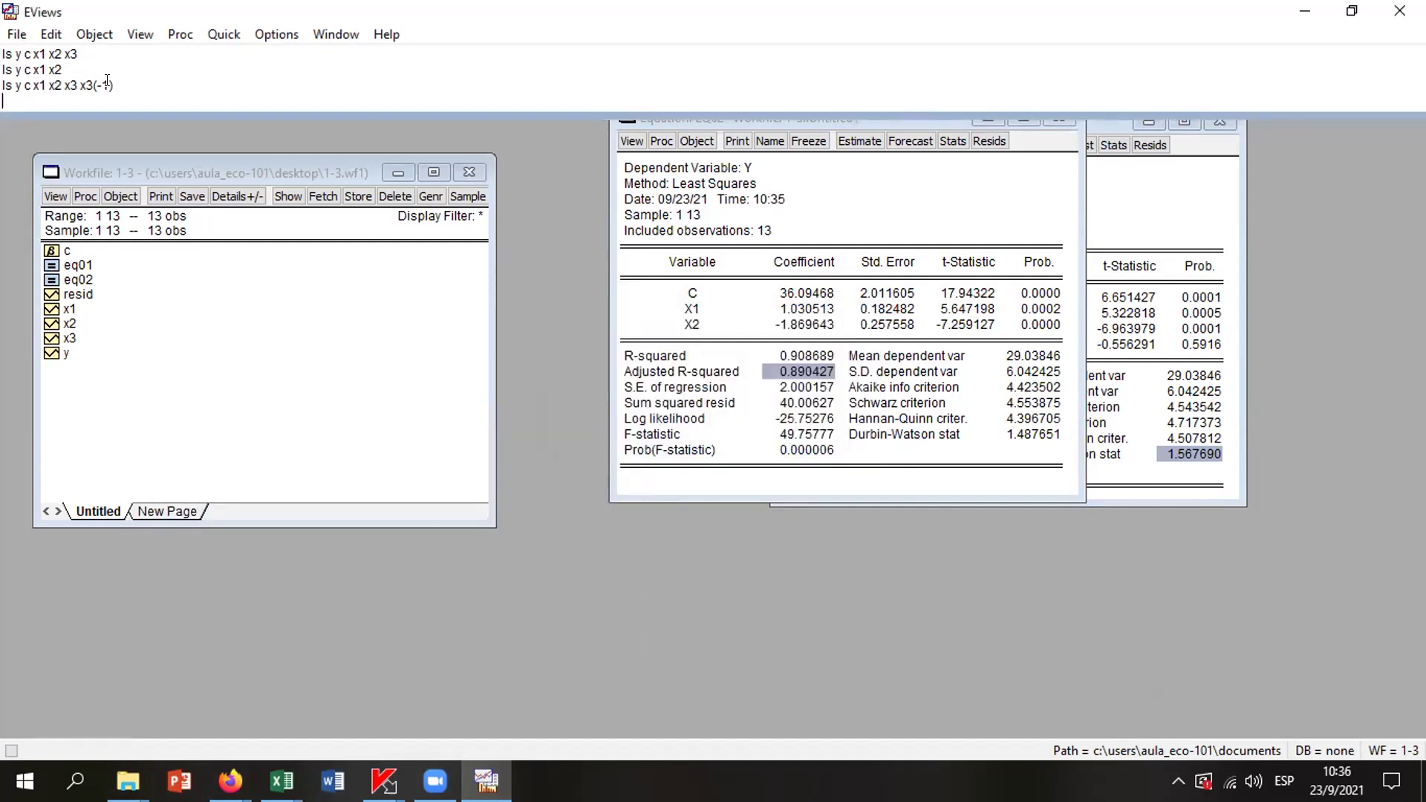
left_click_drag(64, 83, 117, 82)
key("Delete")
key("Return")
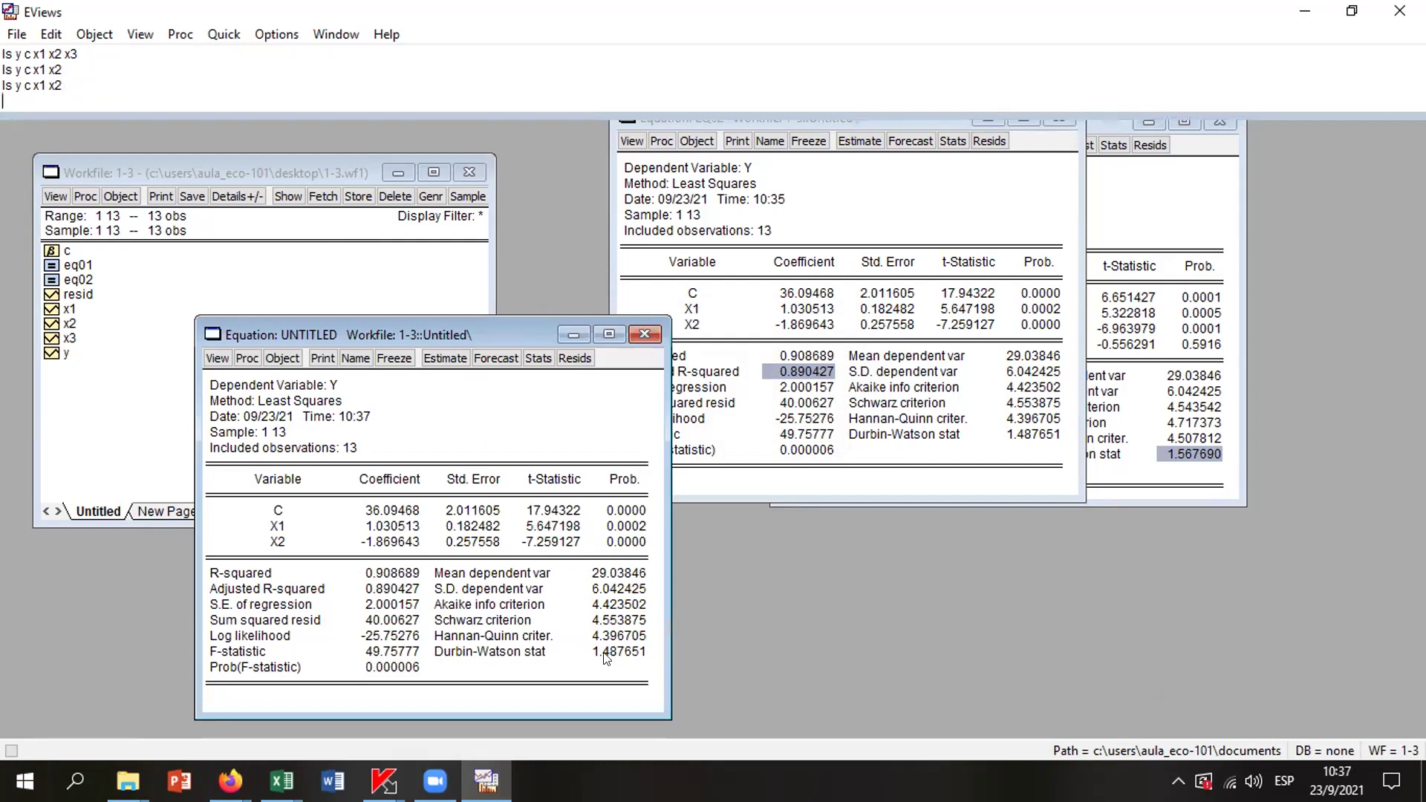
Delete the repeated x1-x2 equation and estimate the first-difference regression "ls d(y) c d(x1) d(x2) d(x3)", checking the probability of D(X3)
left_click(637, 334)
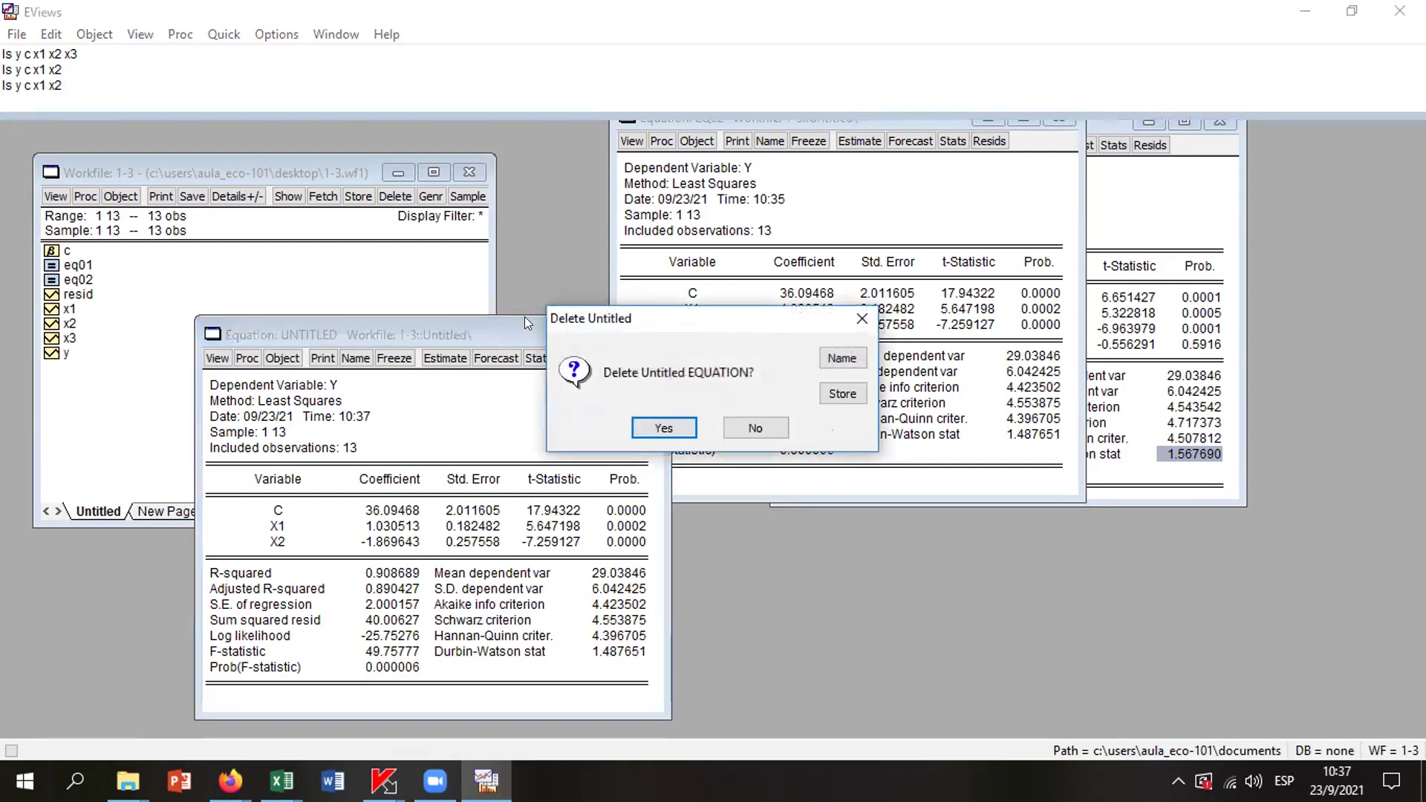
left_click(663, 427)
left_click(3, 109)
type("ls d")
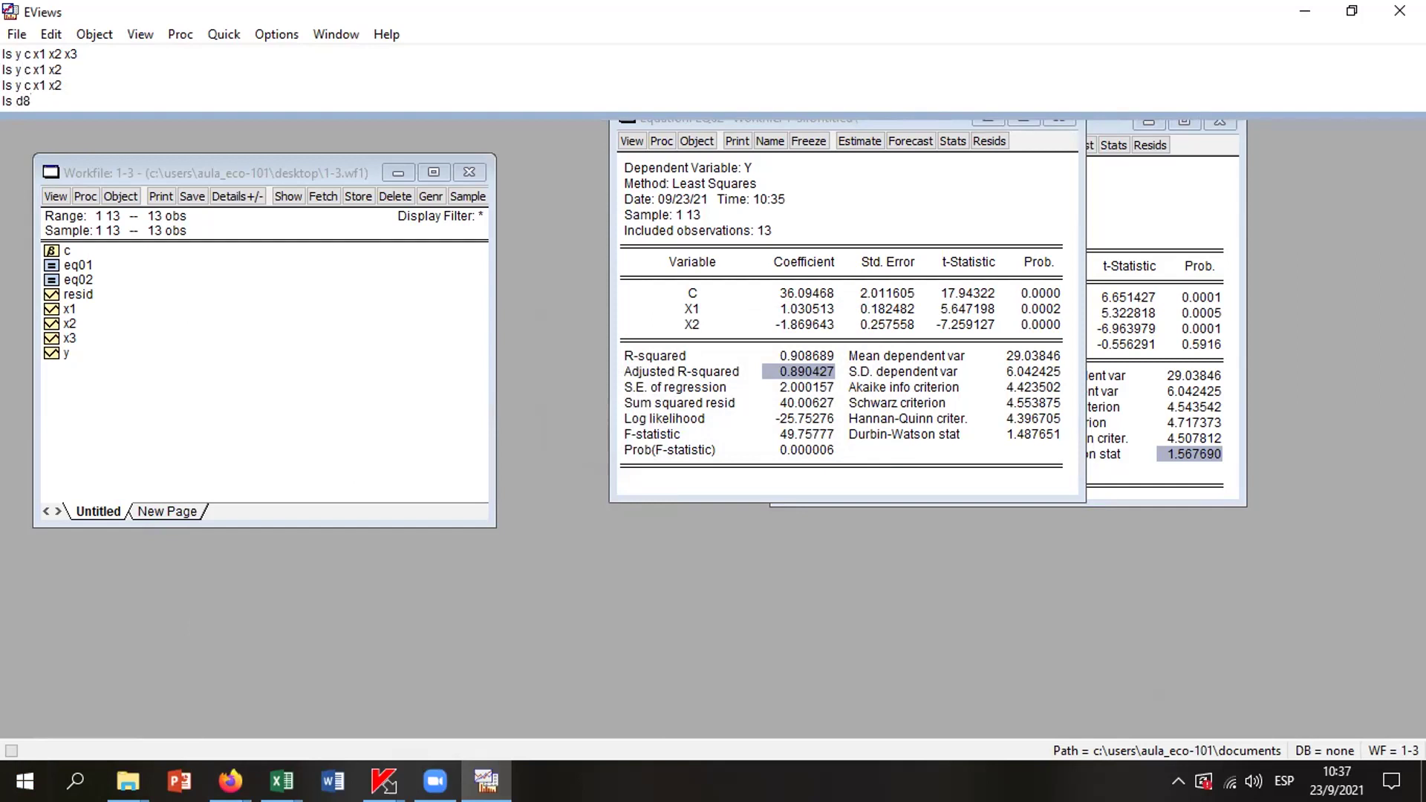
type("(y(")
key("BackSpace")
type(") c")
key("BackSpace")
key("BackSpace")
type("y c d")
key("Left")
key("Left")
key("Left")
key("BackSpace")
key("BackSpace")
left_click(49, 101)
type("(x1) d(x2) d(x3)")
key("Return")
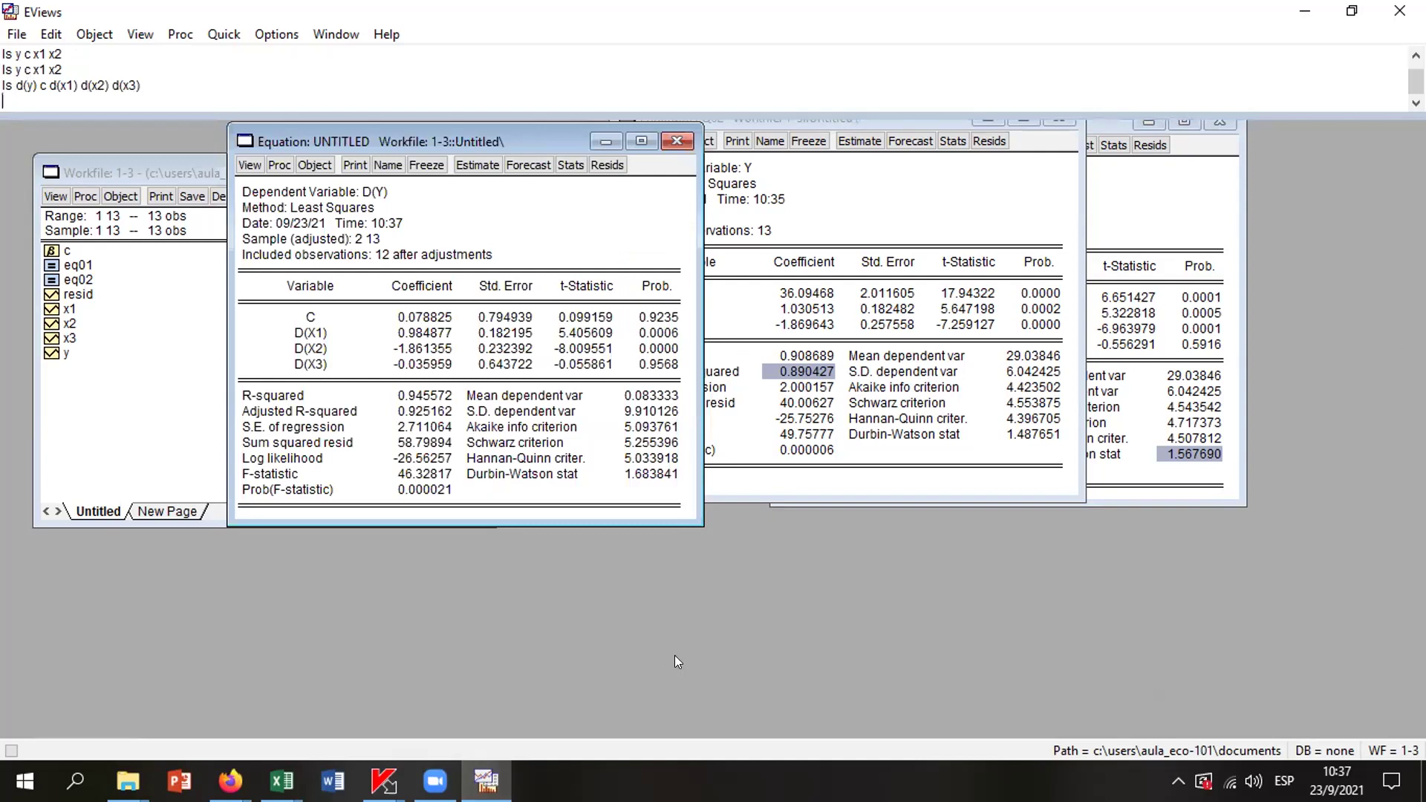
left_click(665, 364)
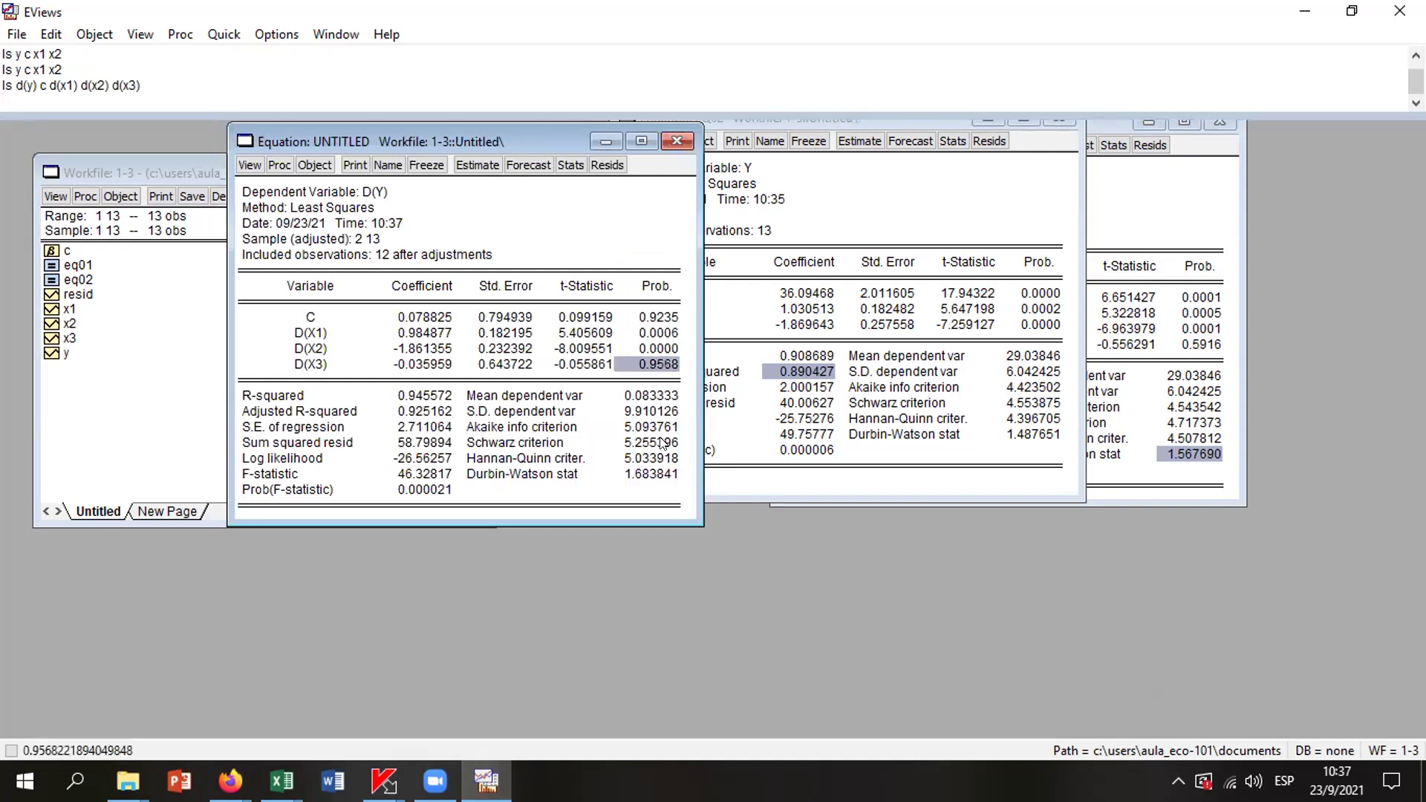
left_click(656, 484)
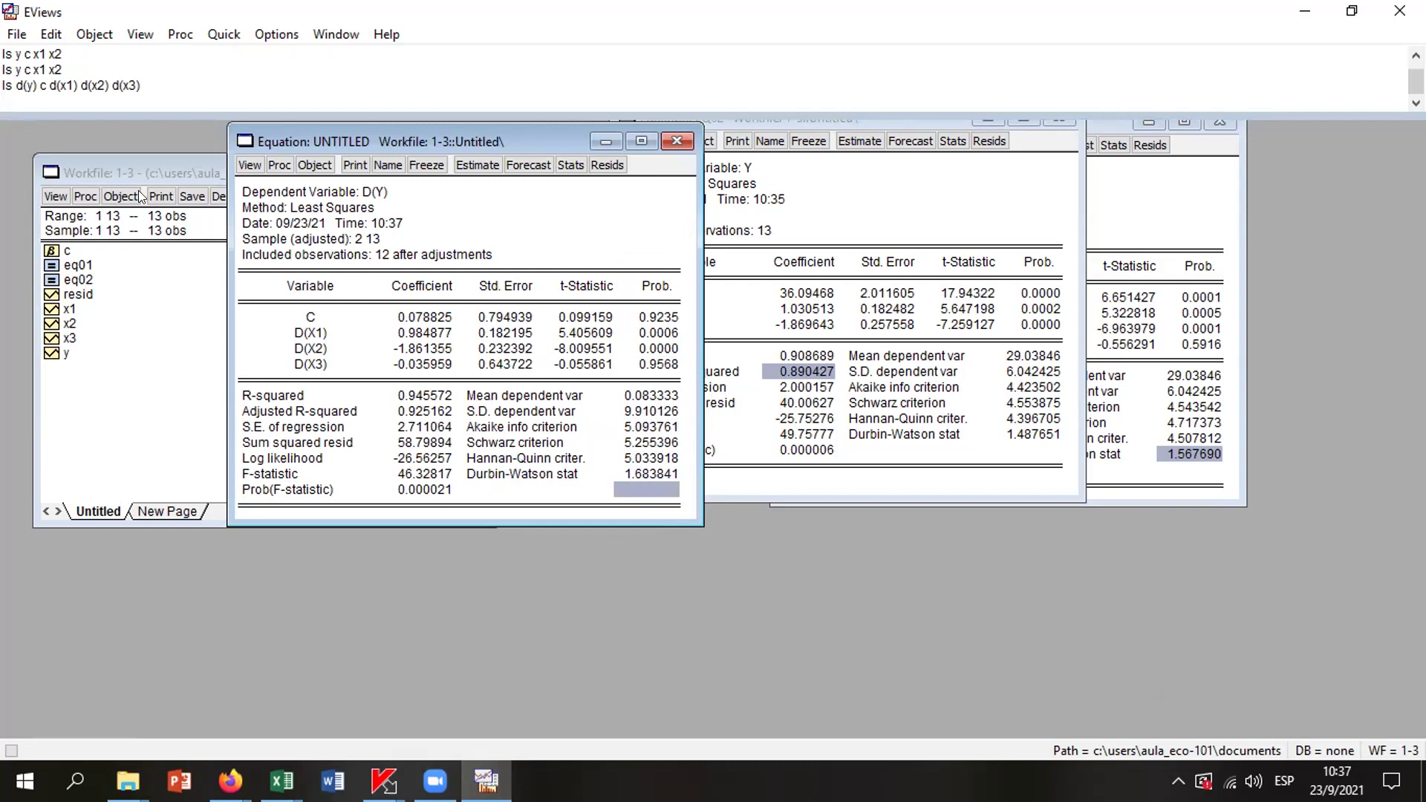
Estimate the logarithmic regression "ls log(y) c log(x1) log(x2) log(x3)", discarding the untitled first-difference equation
left_click(149, 95)
type("log")
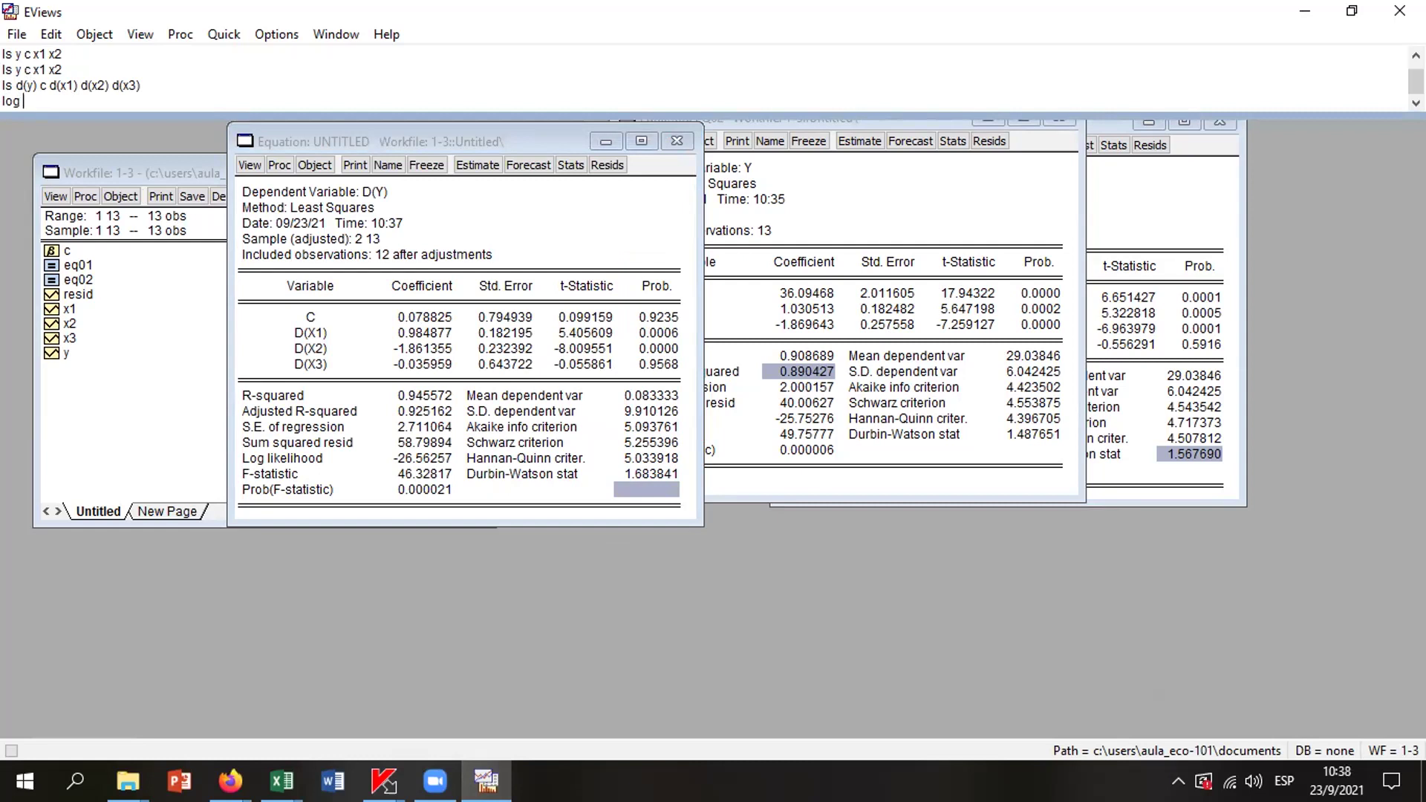
key("BackSpace")
key("BackSpace")
key("BackSpace")
key("BackSpace")
type("ls log(y) c log(x1) log(x2) log(")
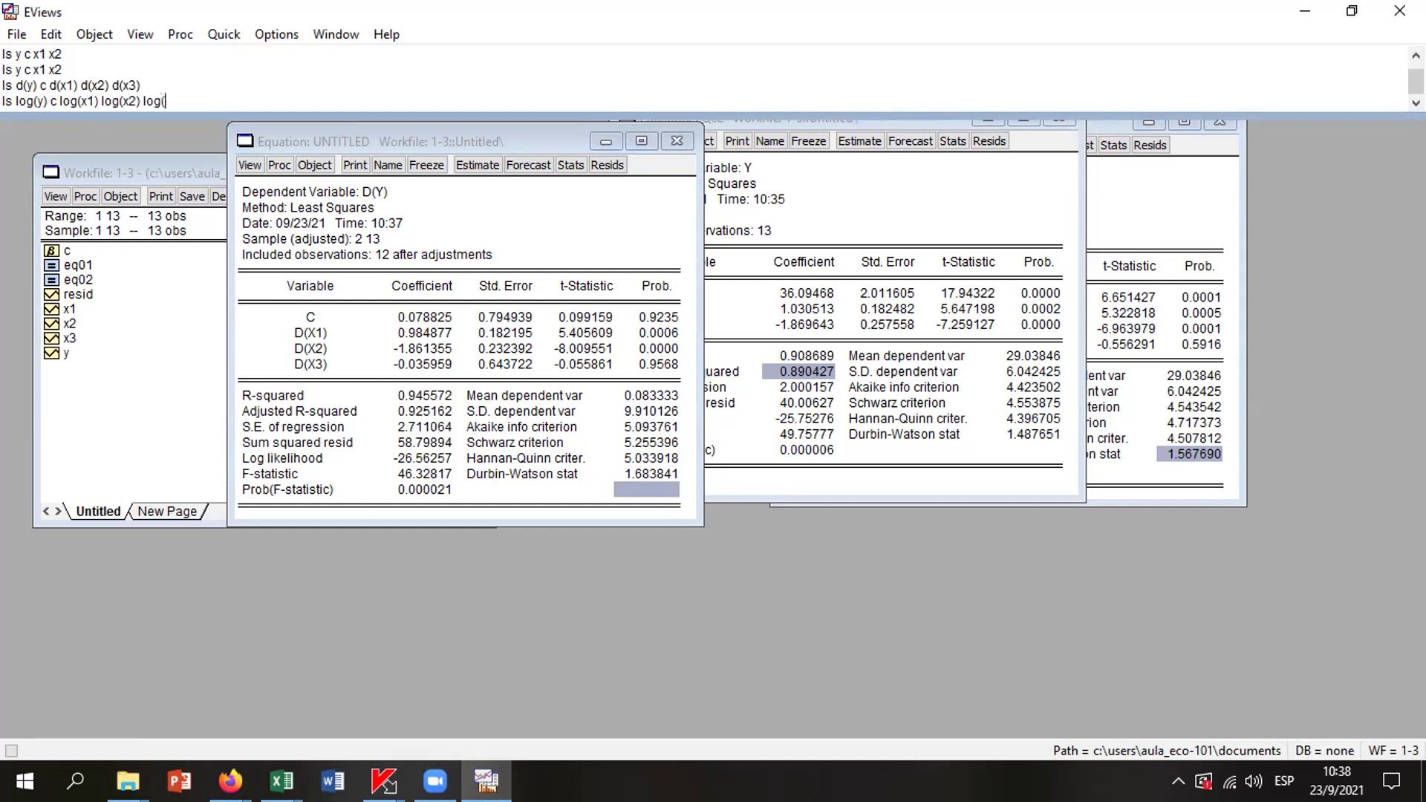
type("x3)")
key("Return")
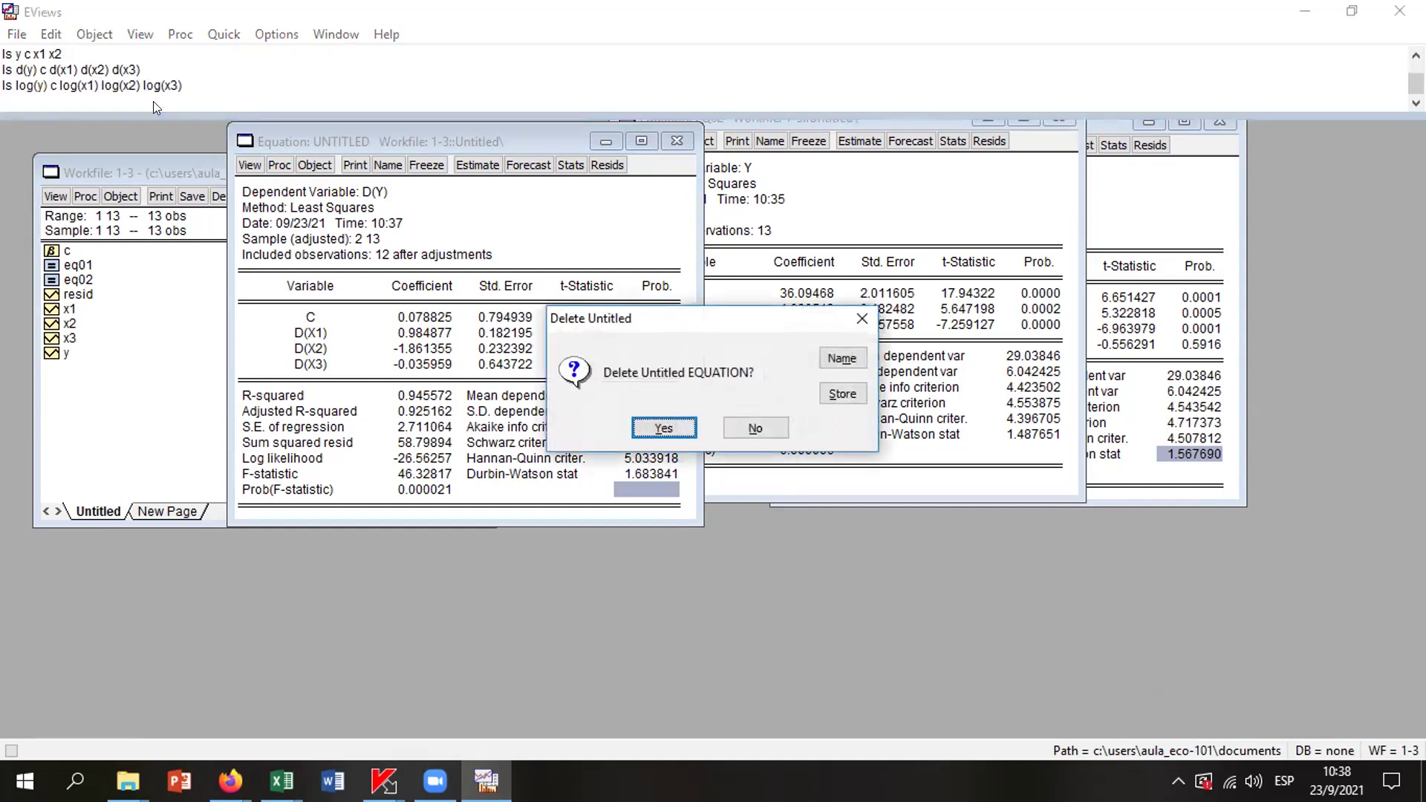
left_click(679, 428)
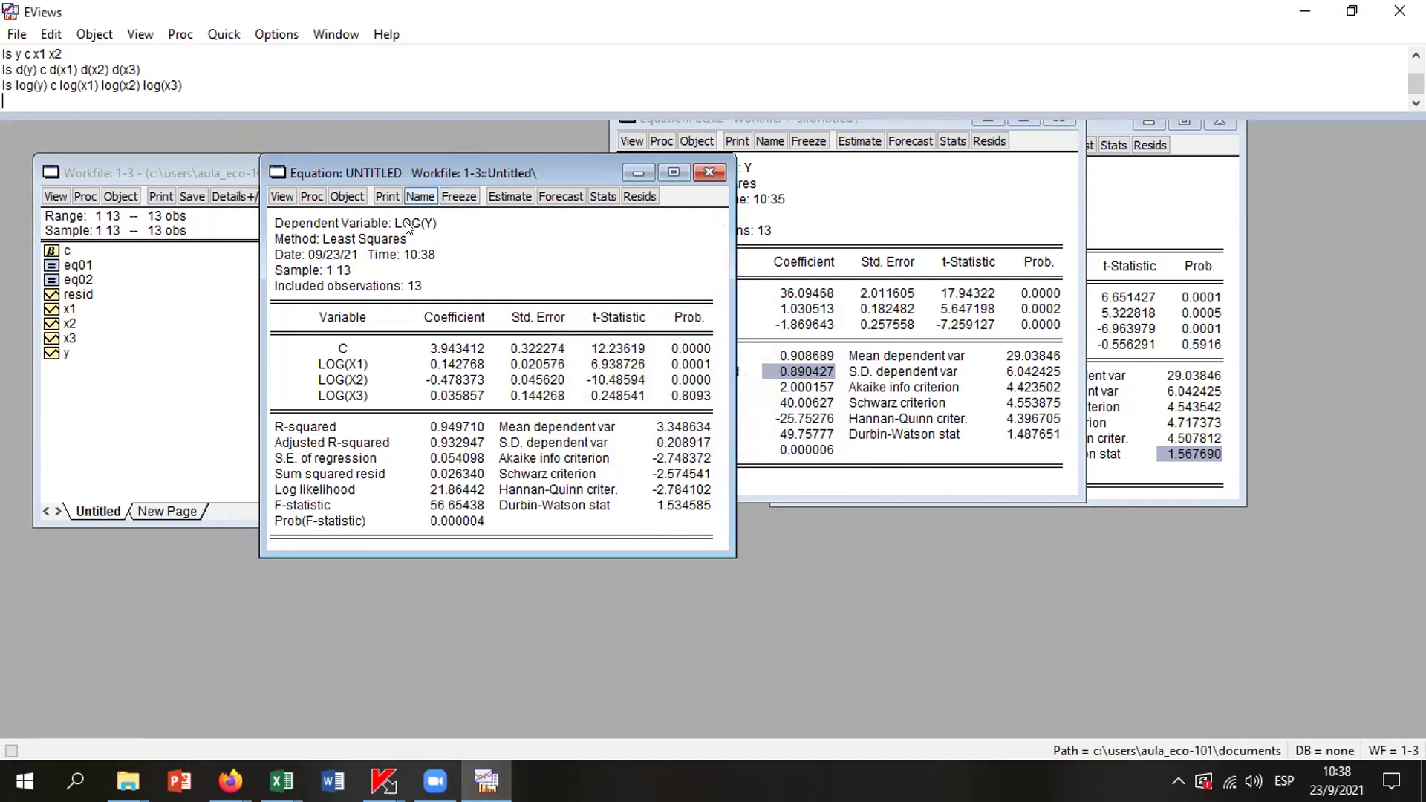
Add log(x3(-1)) to the logarithmic regression command and re-estimate it, discarding the previous untitled equation
left_click_drag(456, 172, 836, 148)
left_click(180, 86)
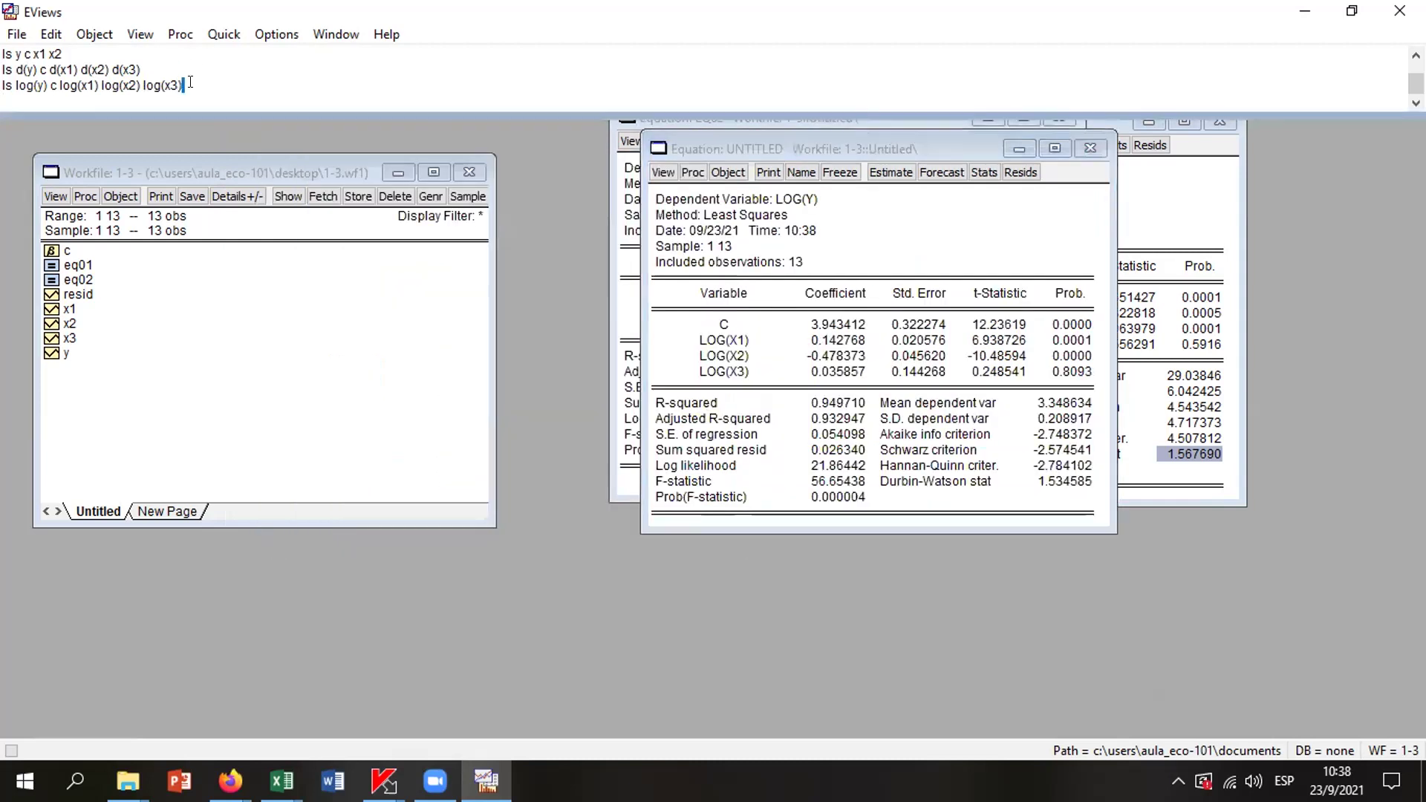
type("log(x3(-1))")
key("Return")
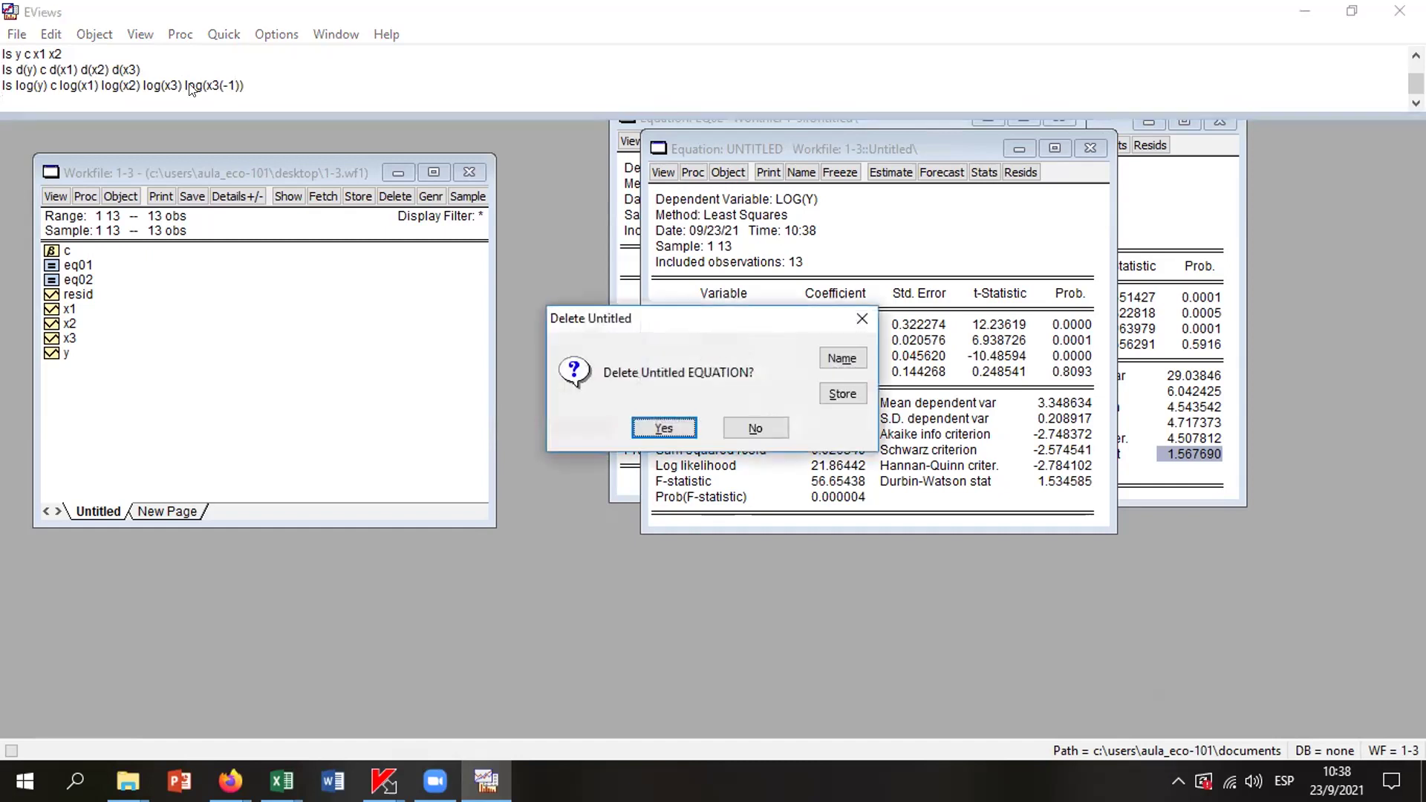
key("Return")
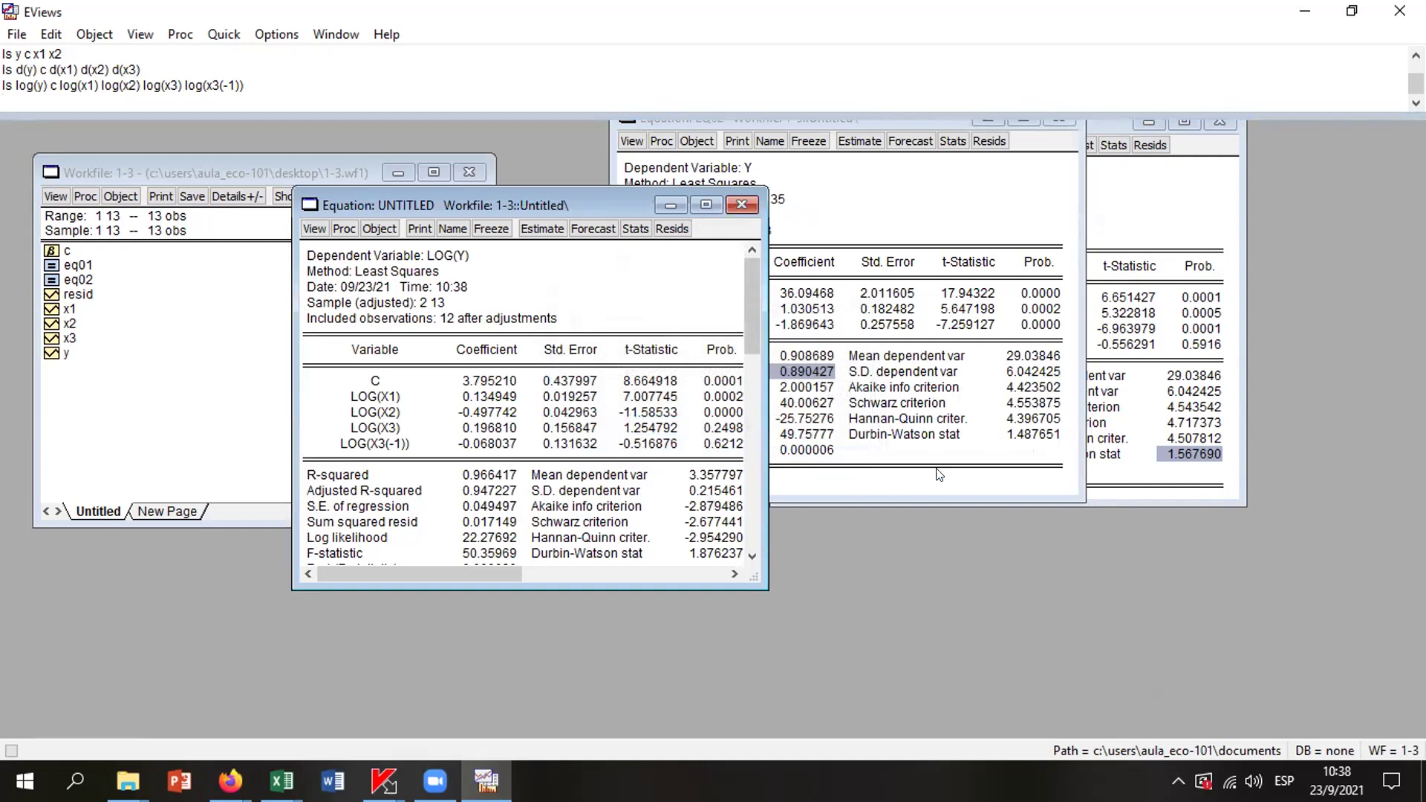
Add the second lag log(x3(-2)) to the logarithmic regression command and re-estimate it, discarding the previous untitled equation
left_click_drag(246, 86, 192, 89)
key("ctrl+c")
left_click(266, 73)
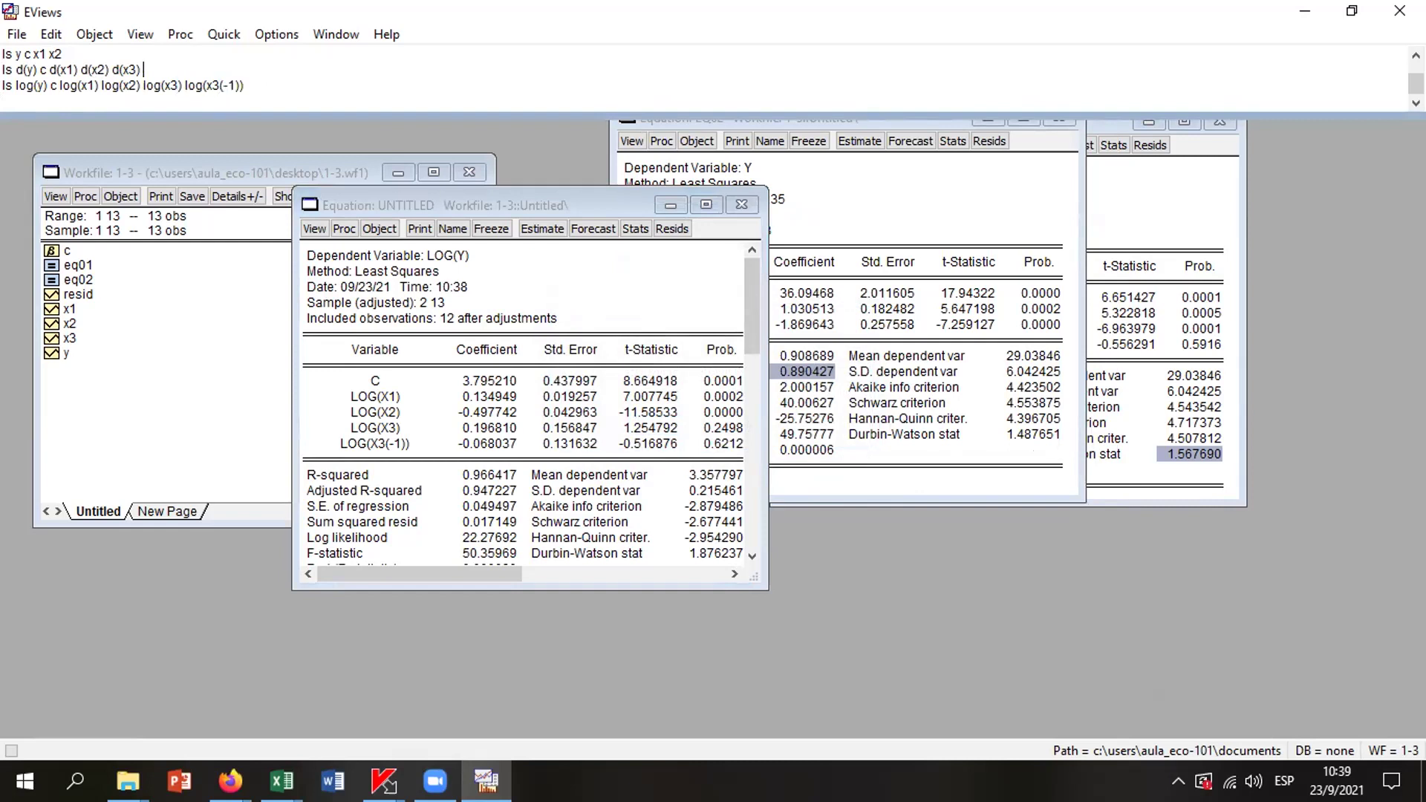
key("ctrl+v")
left_click(298, 85)
key("BackSpace")
key("Return")
key("Return")
left_click(294, 85)
type("2")
key("Return")
key("Return")
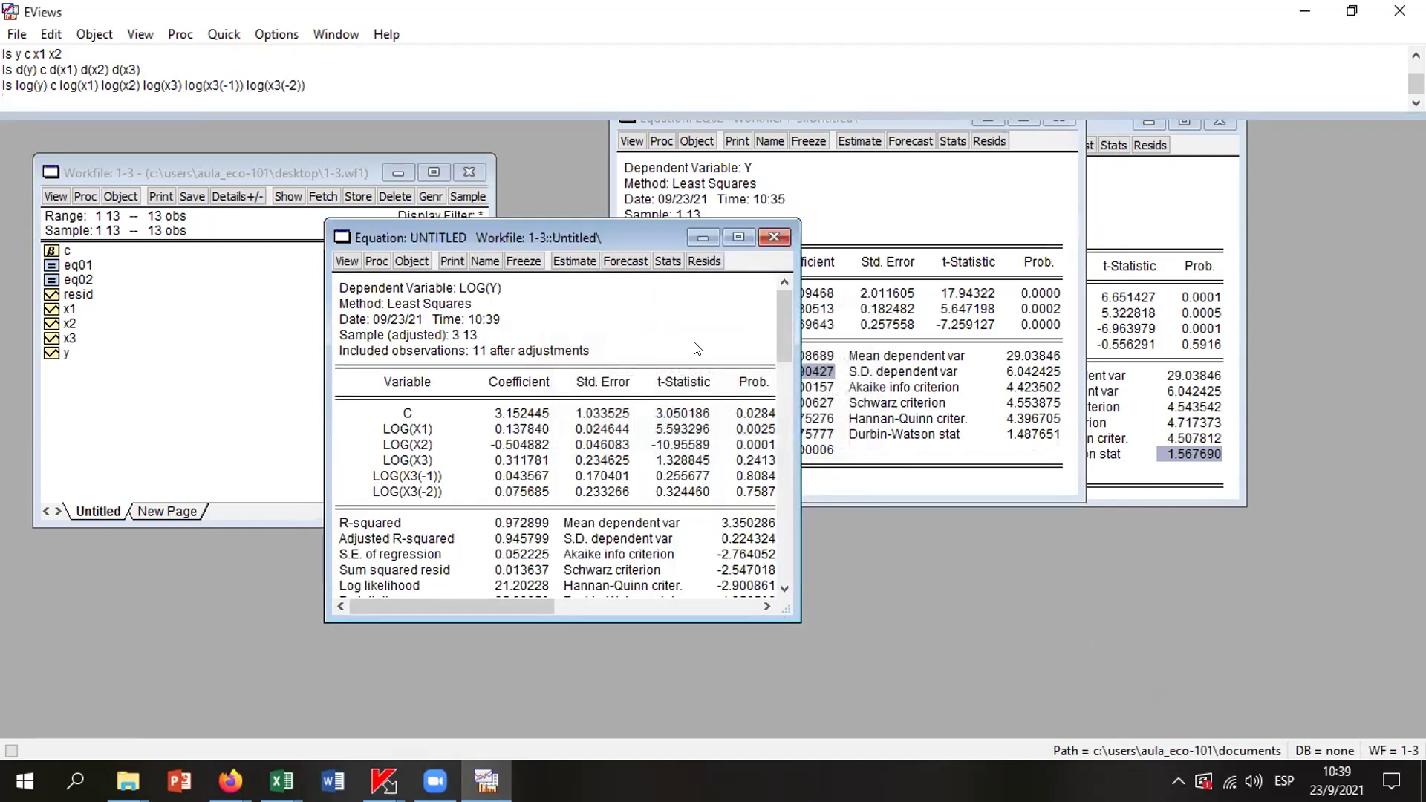
Remove log(x3(-2)) from the command and re-estimate the logarithmic regression with only log(x3(-1)) as lag, deleting the untitled equation
left_click_drag(305, 86, 244, 82)
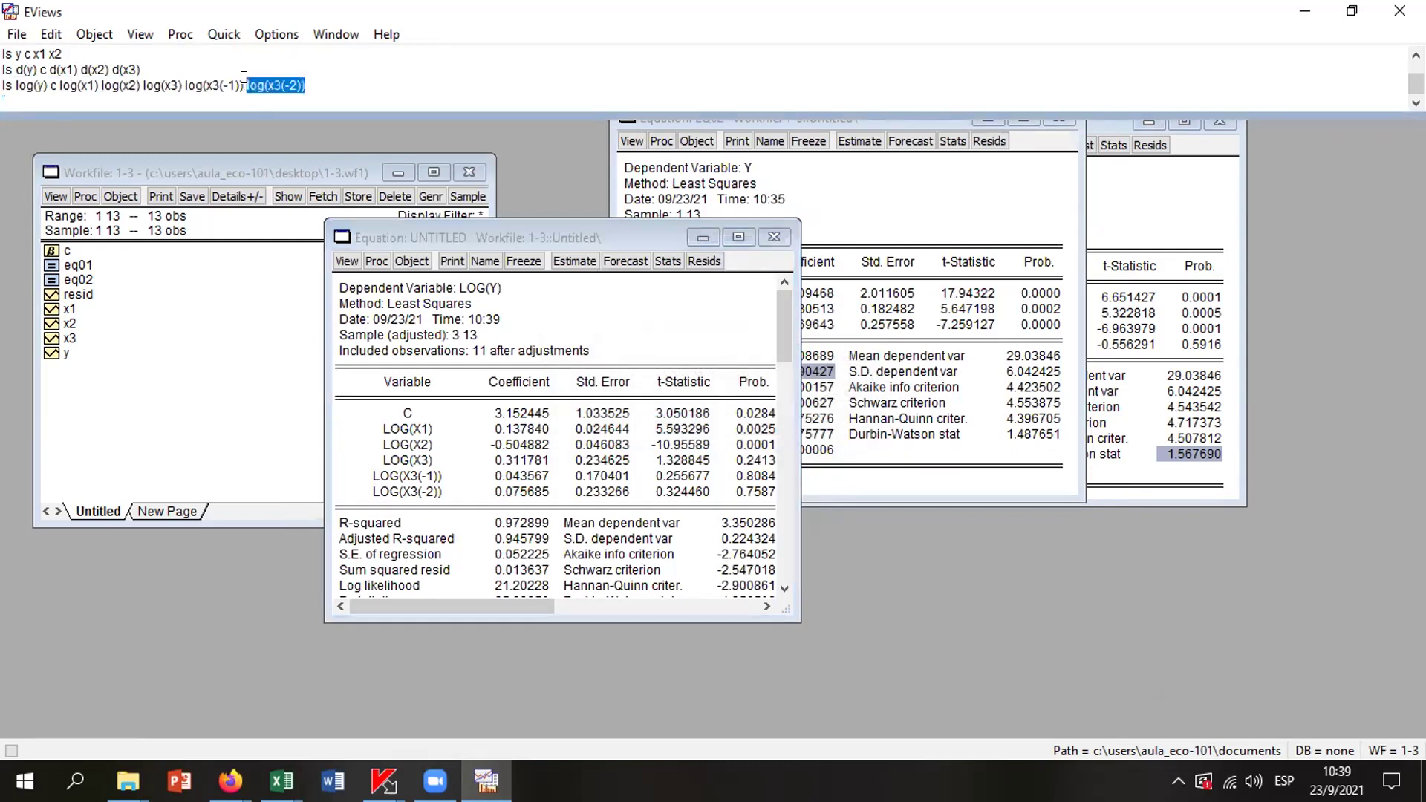
key("Delete")
key("Return")
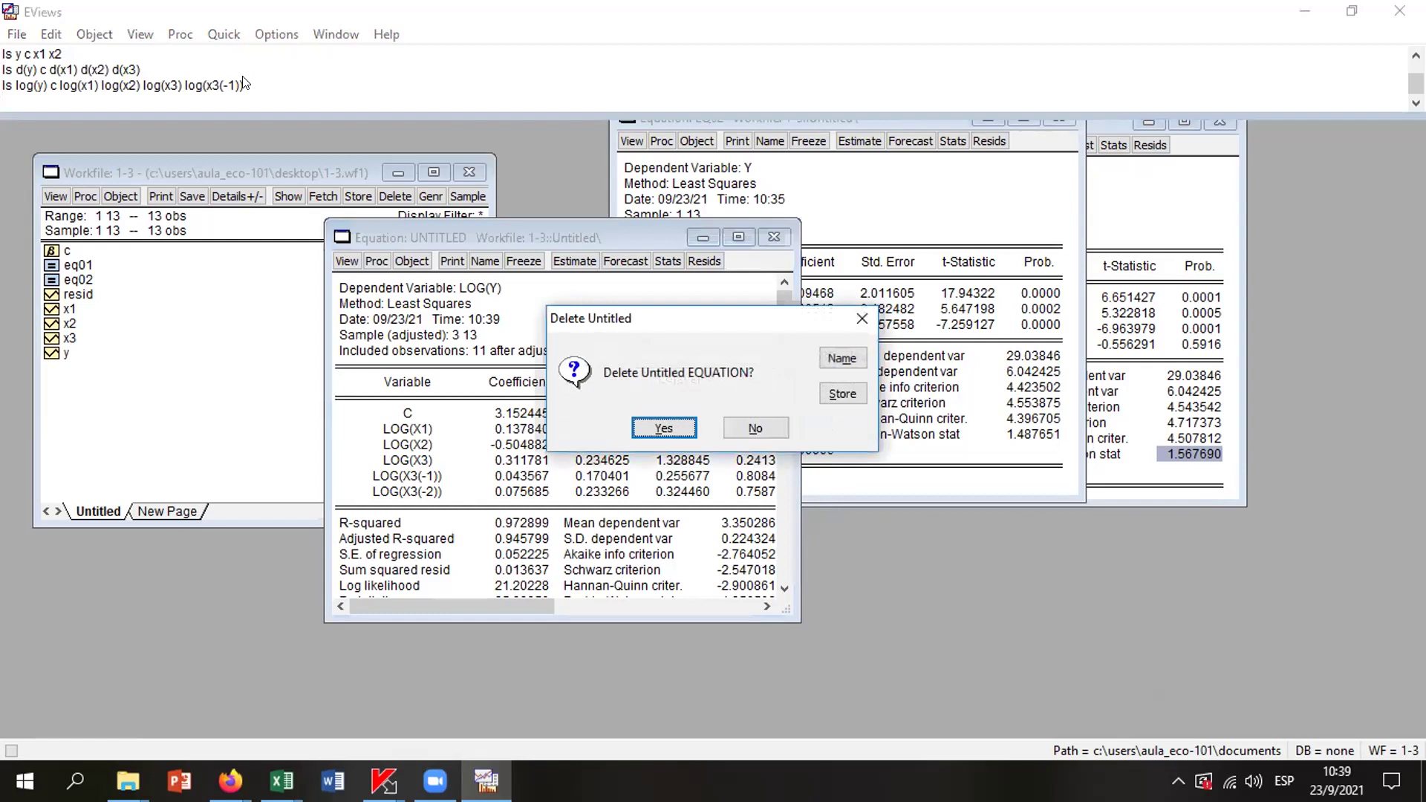
left_click(640, 429)
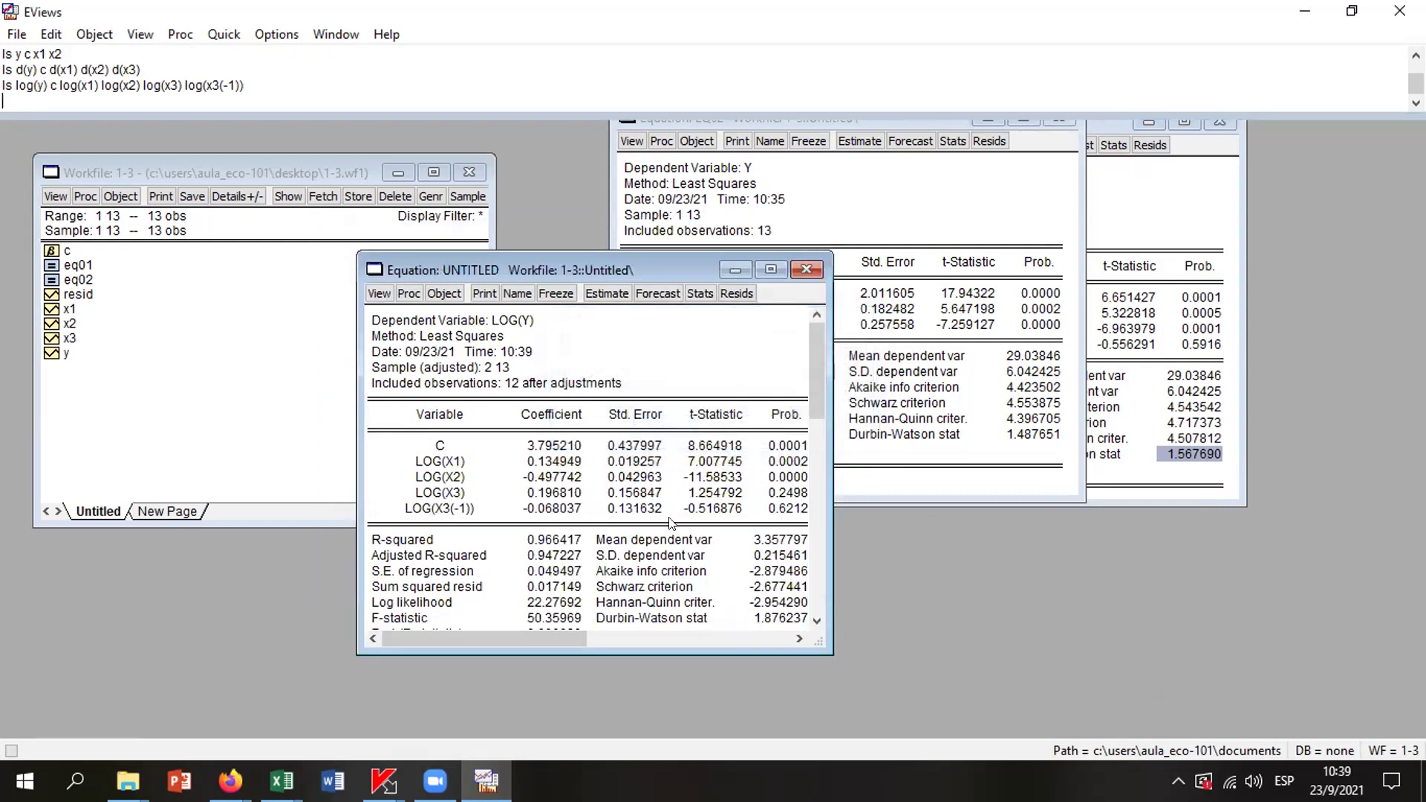
Review the LOG(X3) row, Durbin-Watson statistic, F-statistic probability and R-squared values of the untitled logarithmic equation
left_click(785, 493)
left_click_drag(437, 494, 780, 493)
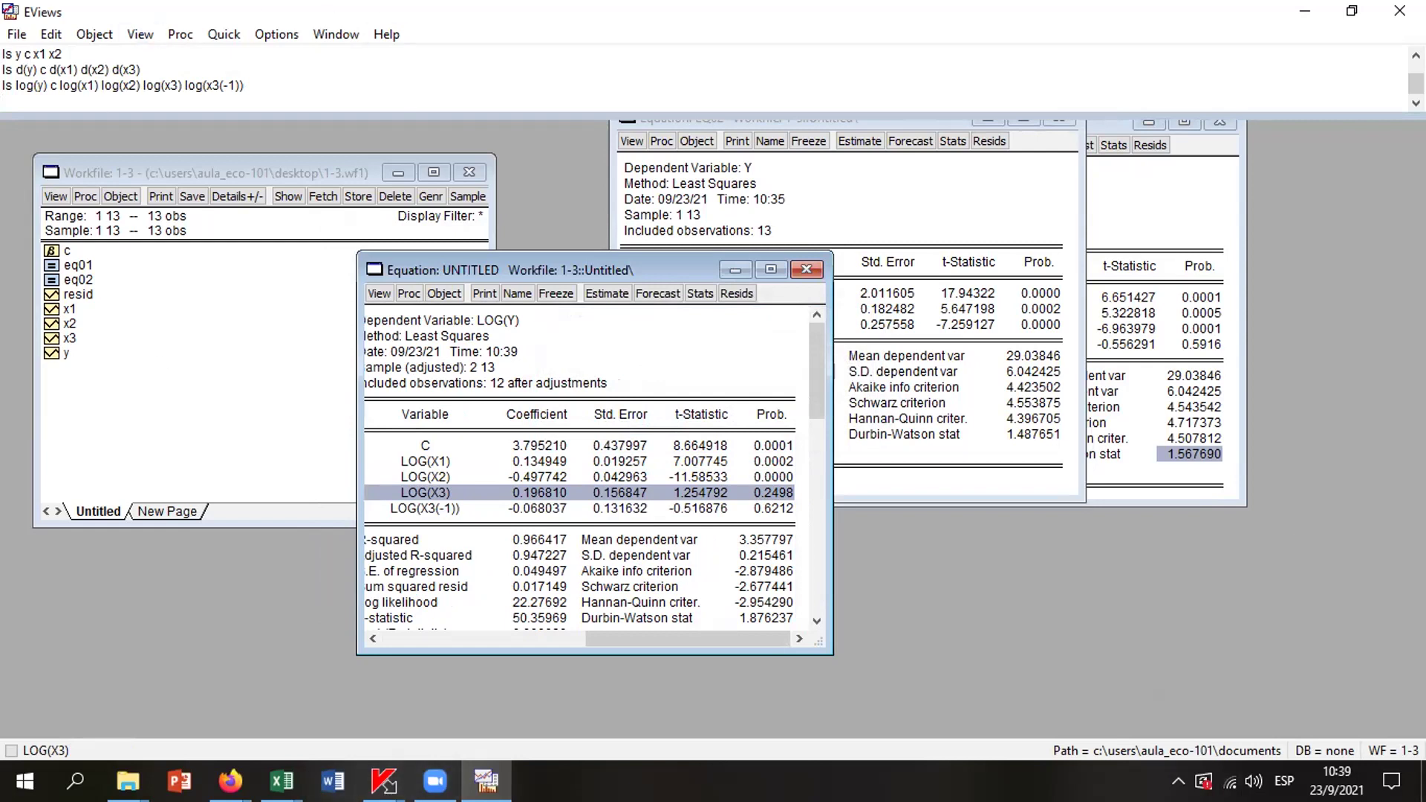
left_click(768, 618)
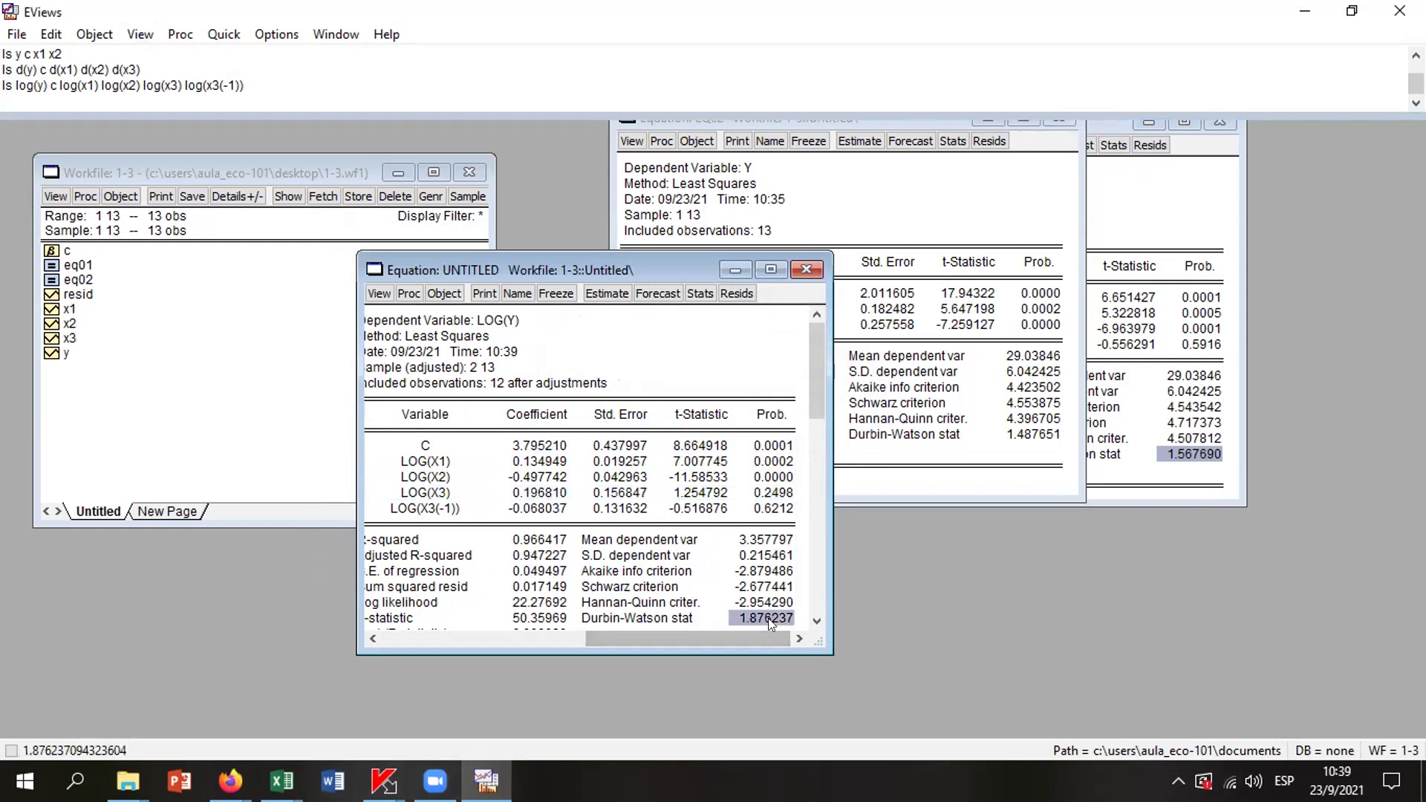
left_click_drag(808, 372, 827, 508)
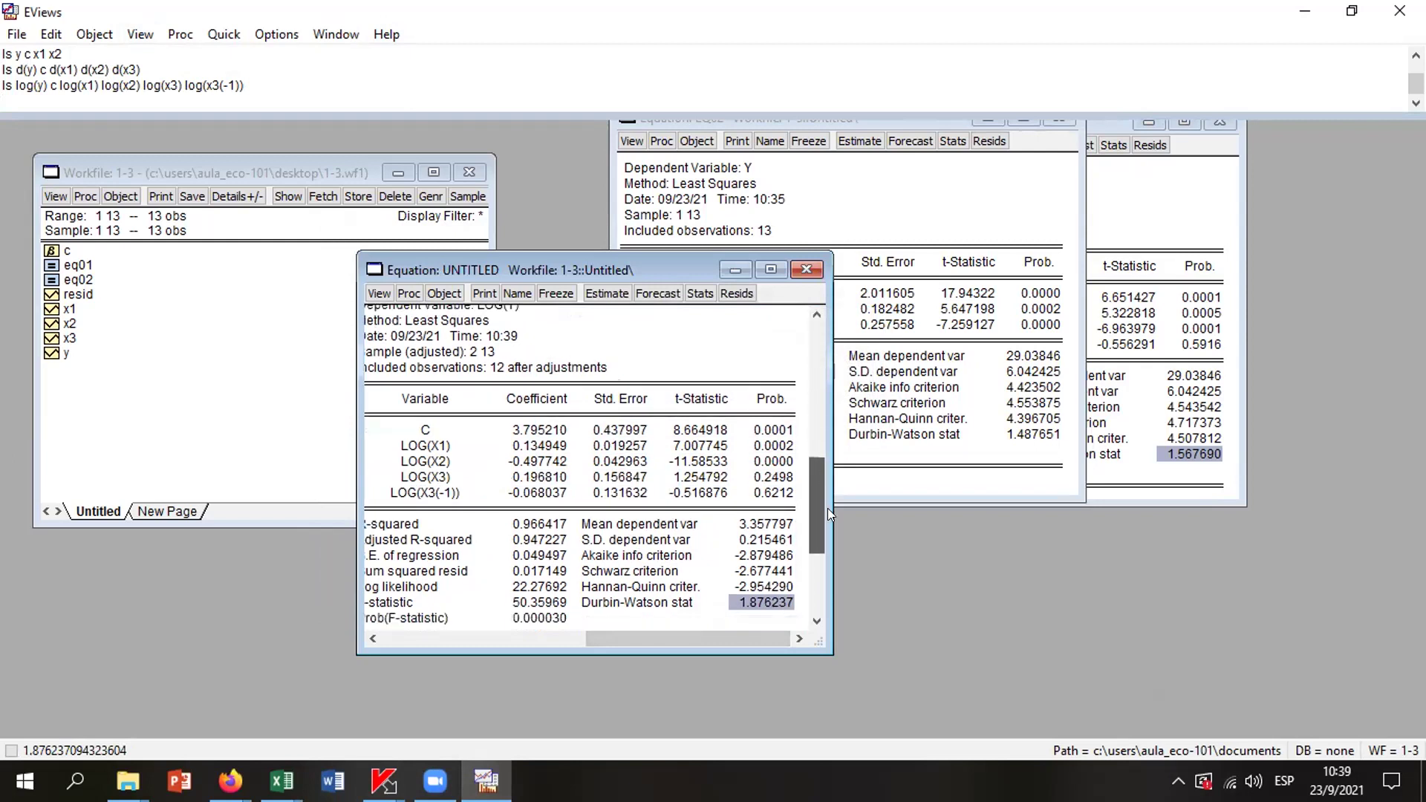
left_click(541, 620)
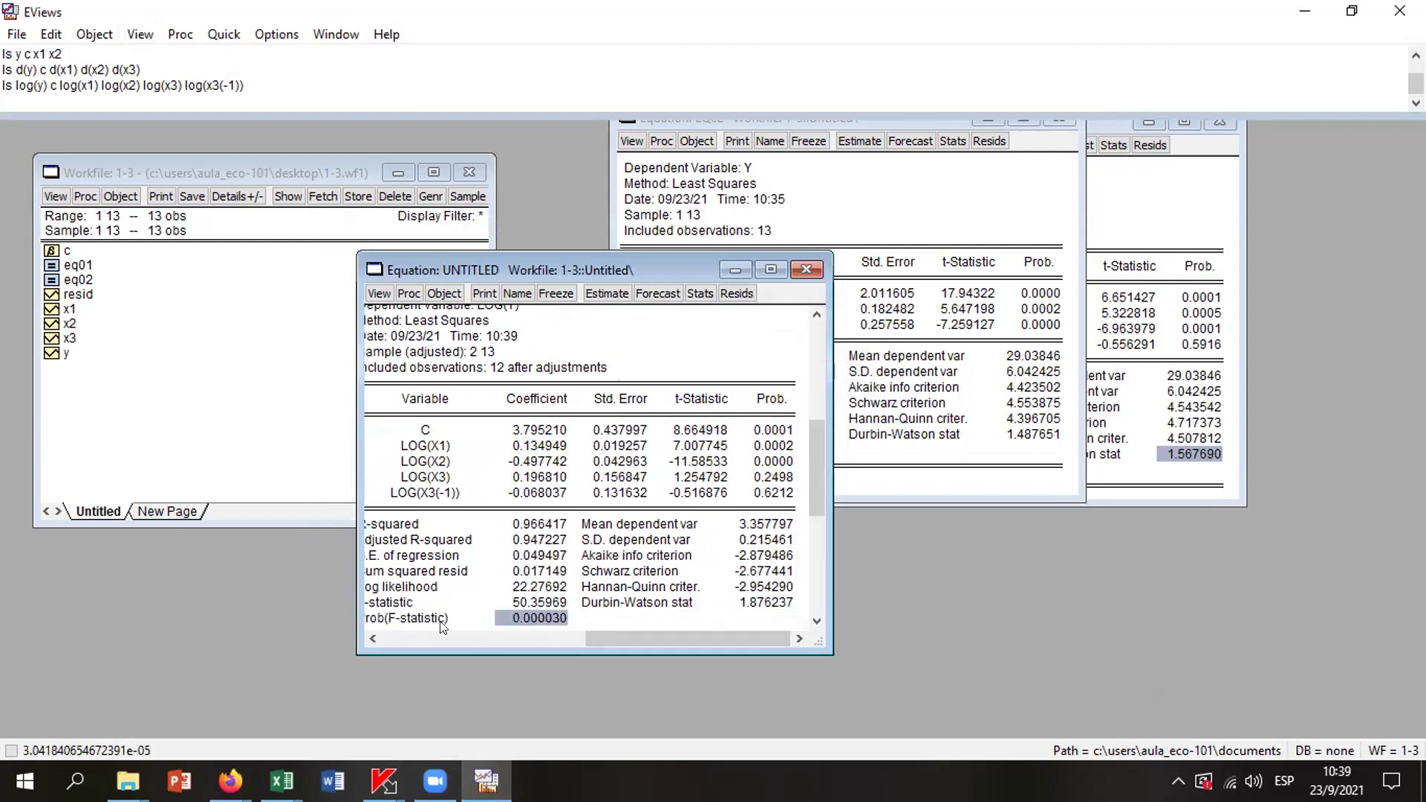
left_click(541, 539)
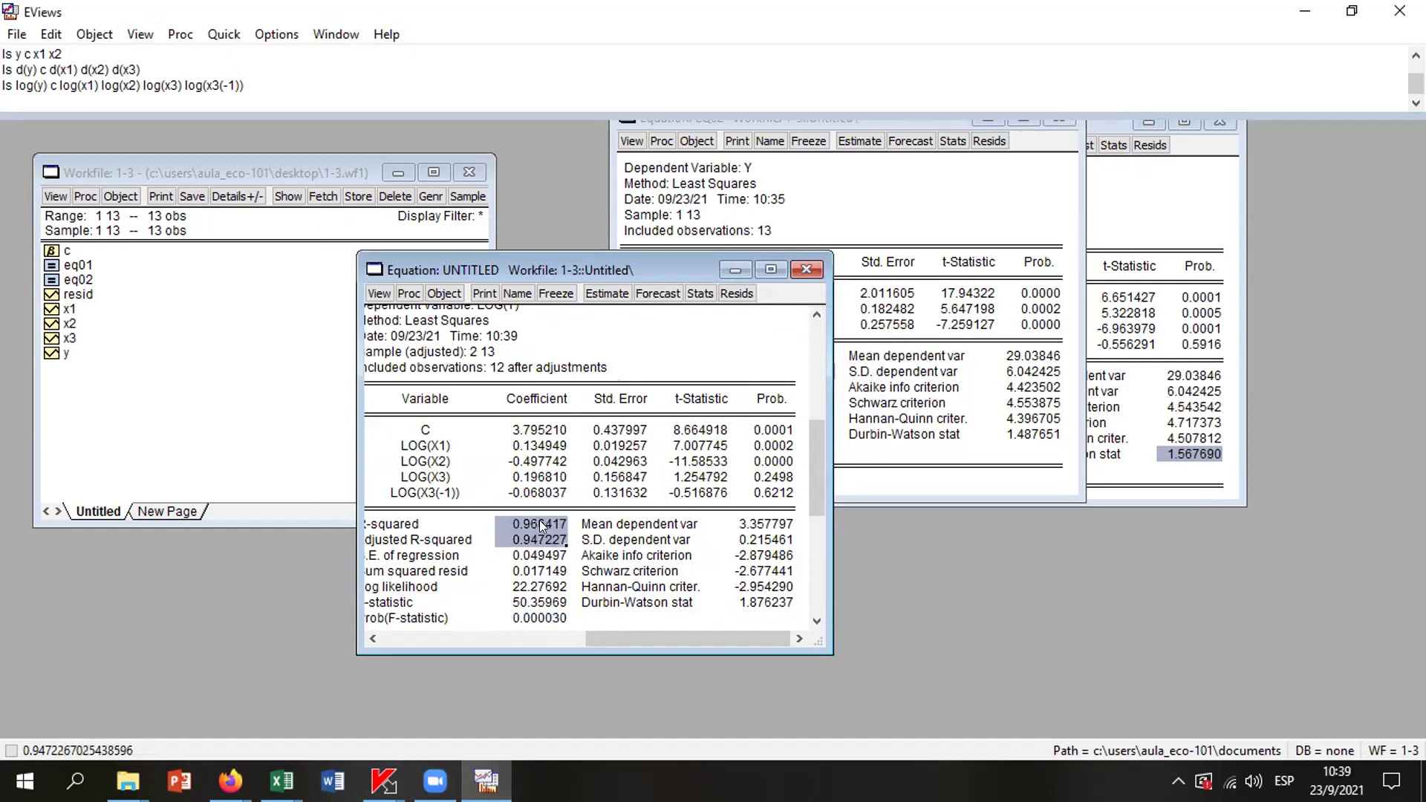
left_click_drag(770, 477, 456, 481)
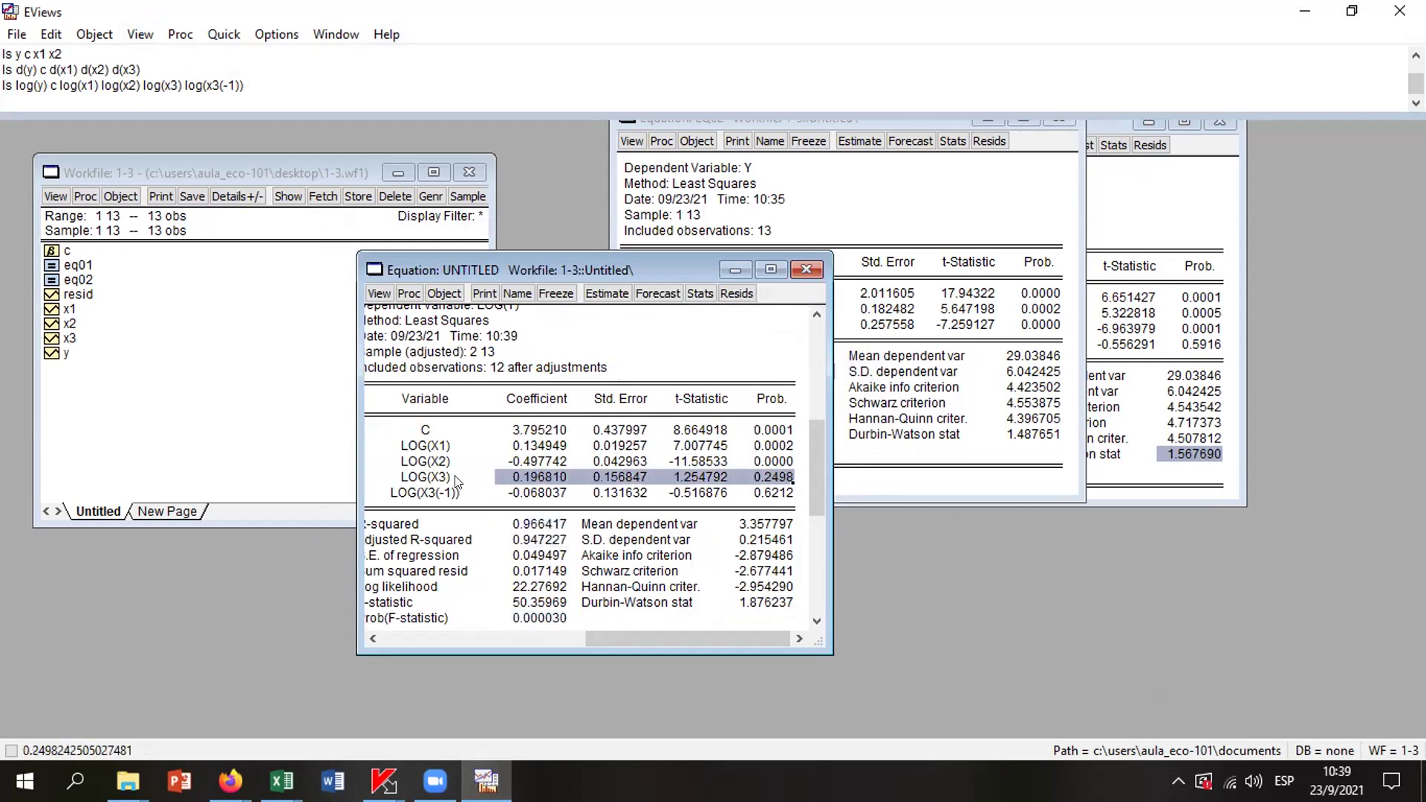
left_click(787, 477)
left_click_drag(752, 478, 741, 473)
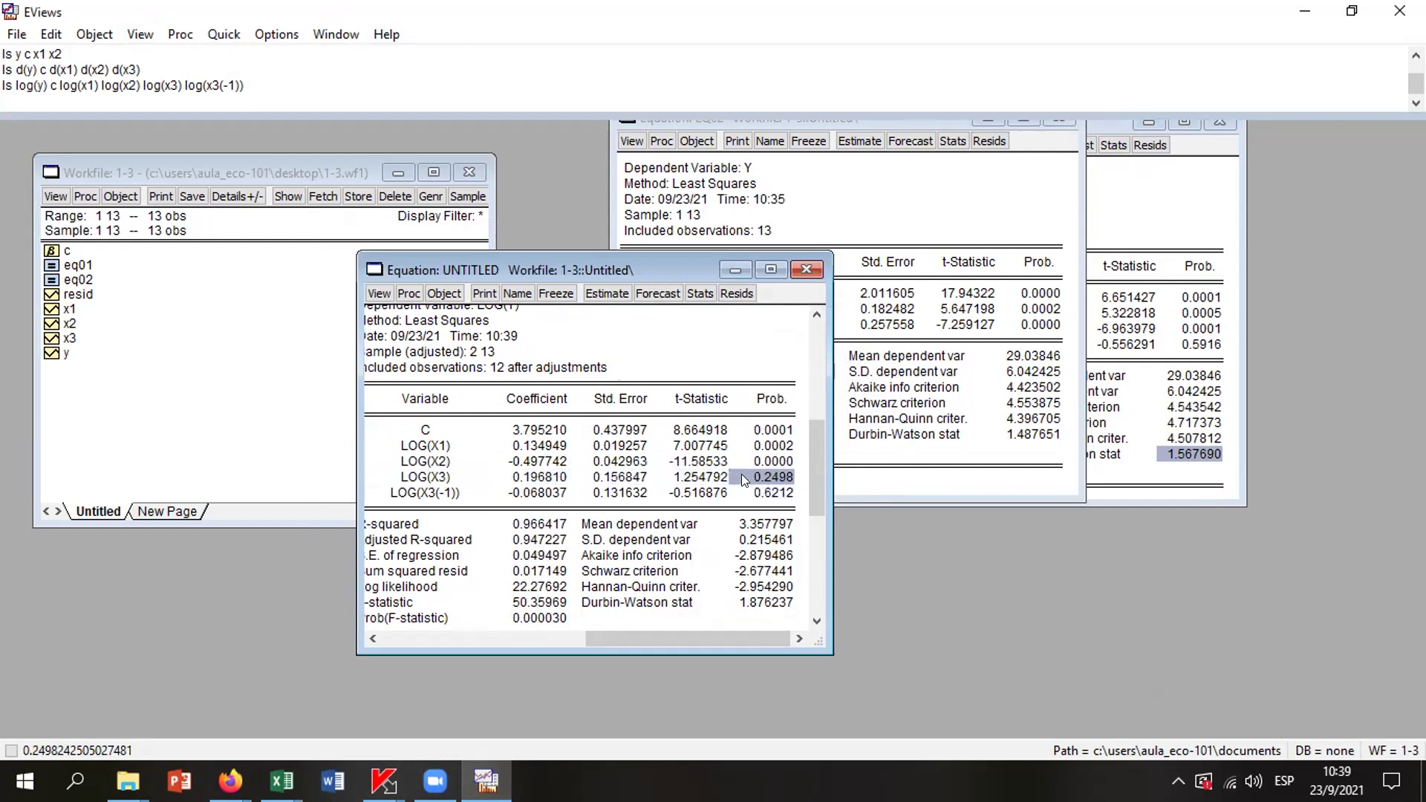
Compare the X3 probability in EQ01 with those of LOG(X3) and its lag, moving the EQ01 window clear of the logarithmic equation
left_click(1201, 345)
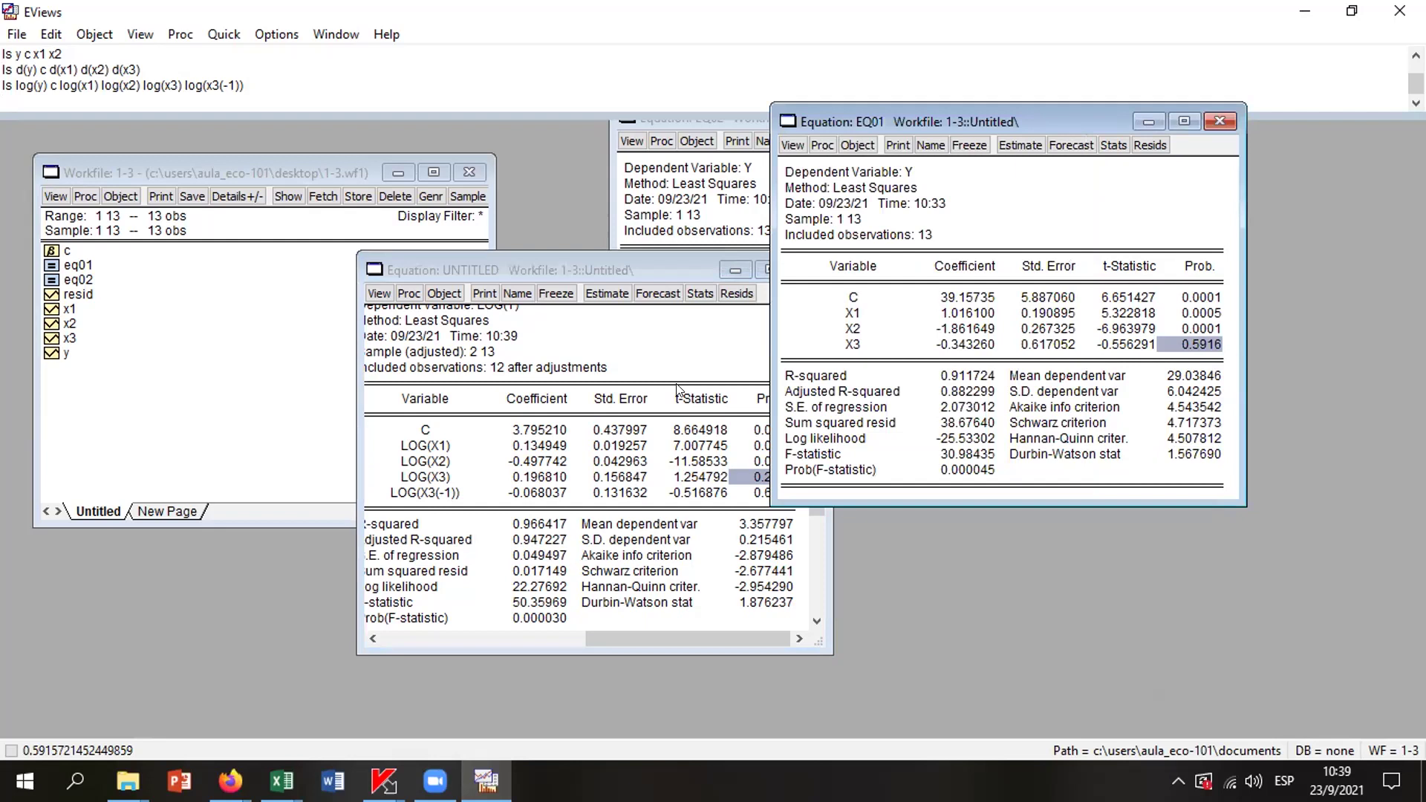
left_click(243, 85)
left_click_drag(244, 85, 180, 84)
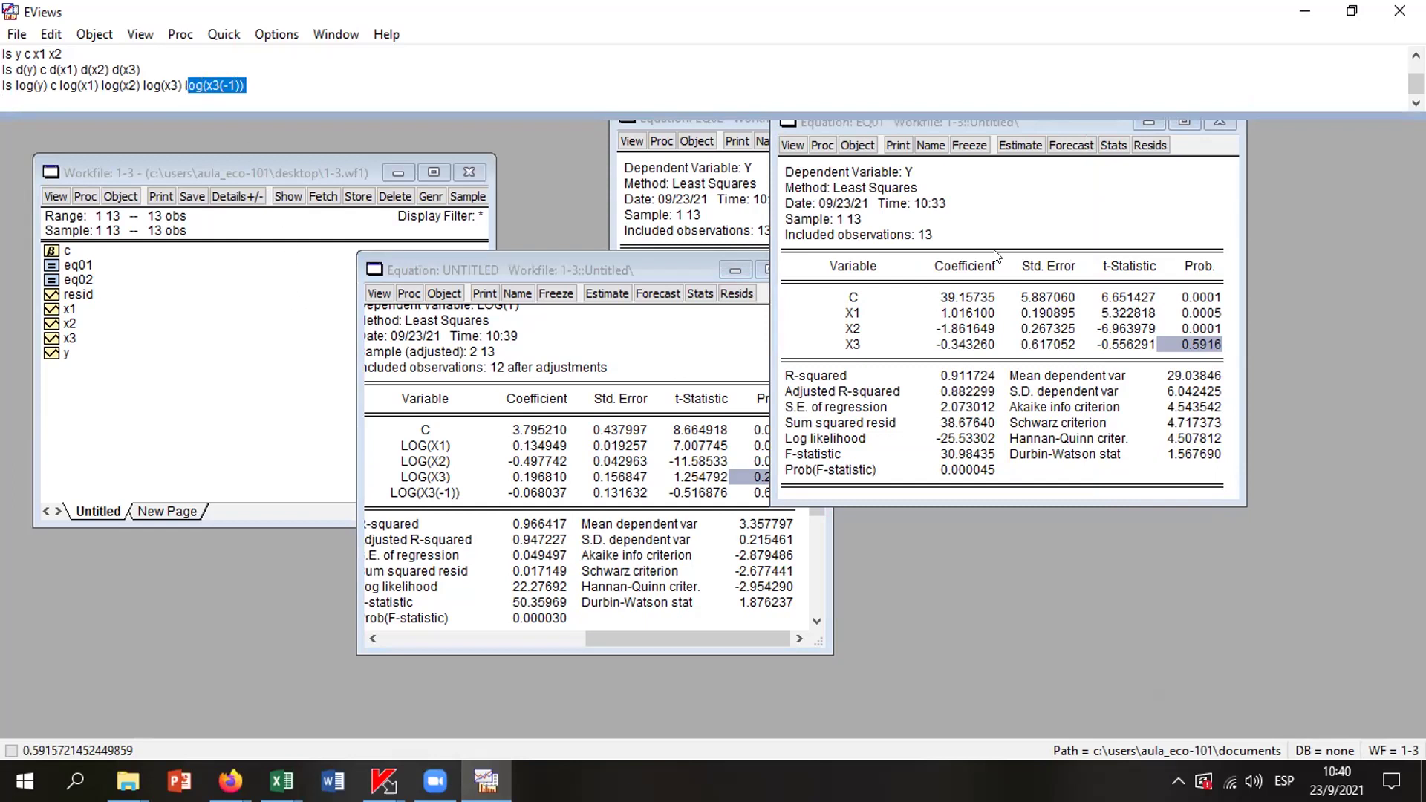
left_click(973, 122)
left_click_drag(974, 122, 1070, 114)
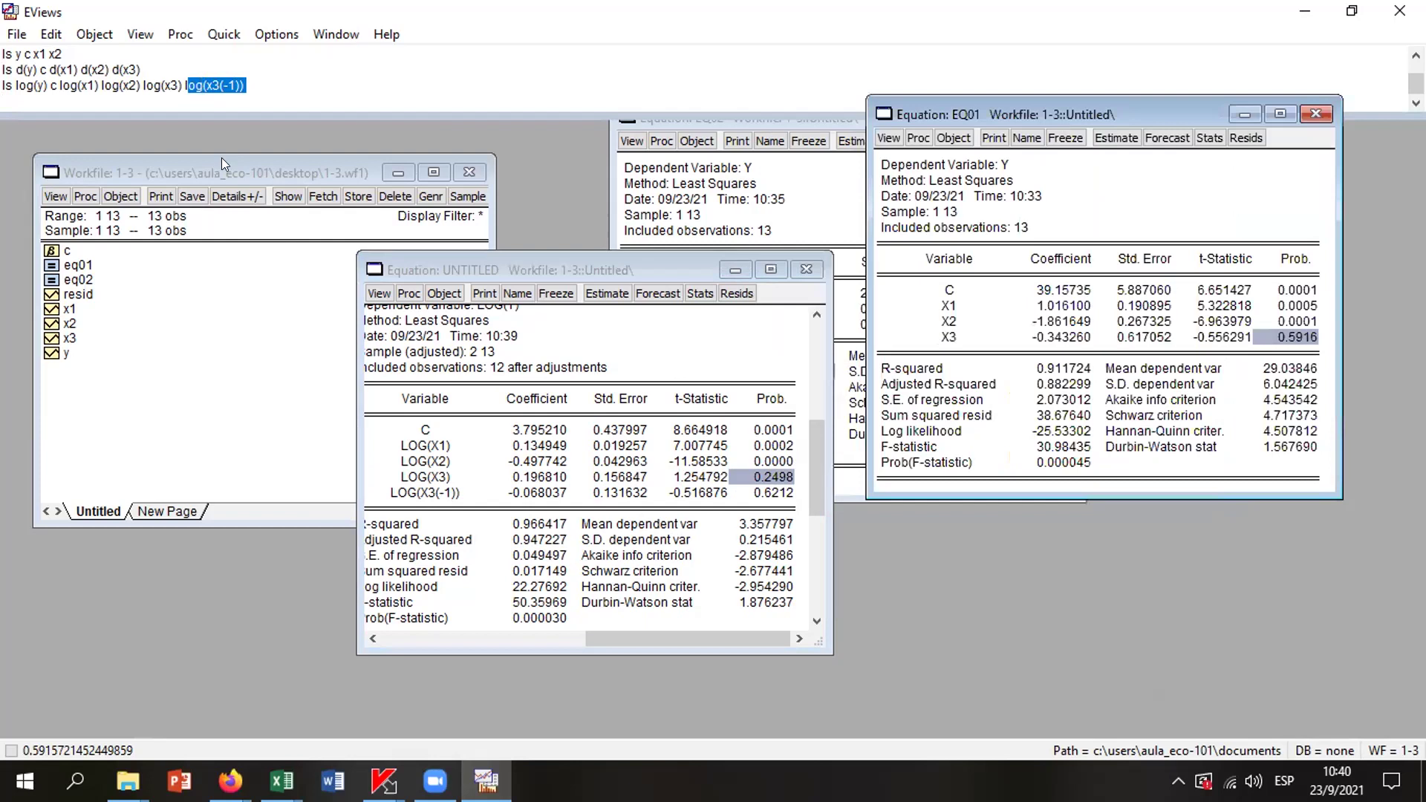
left_click(778, 475)
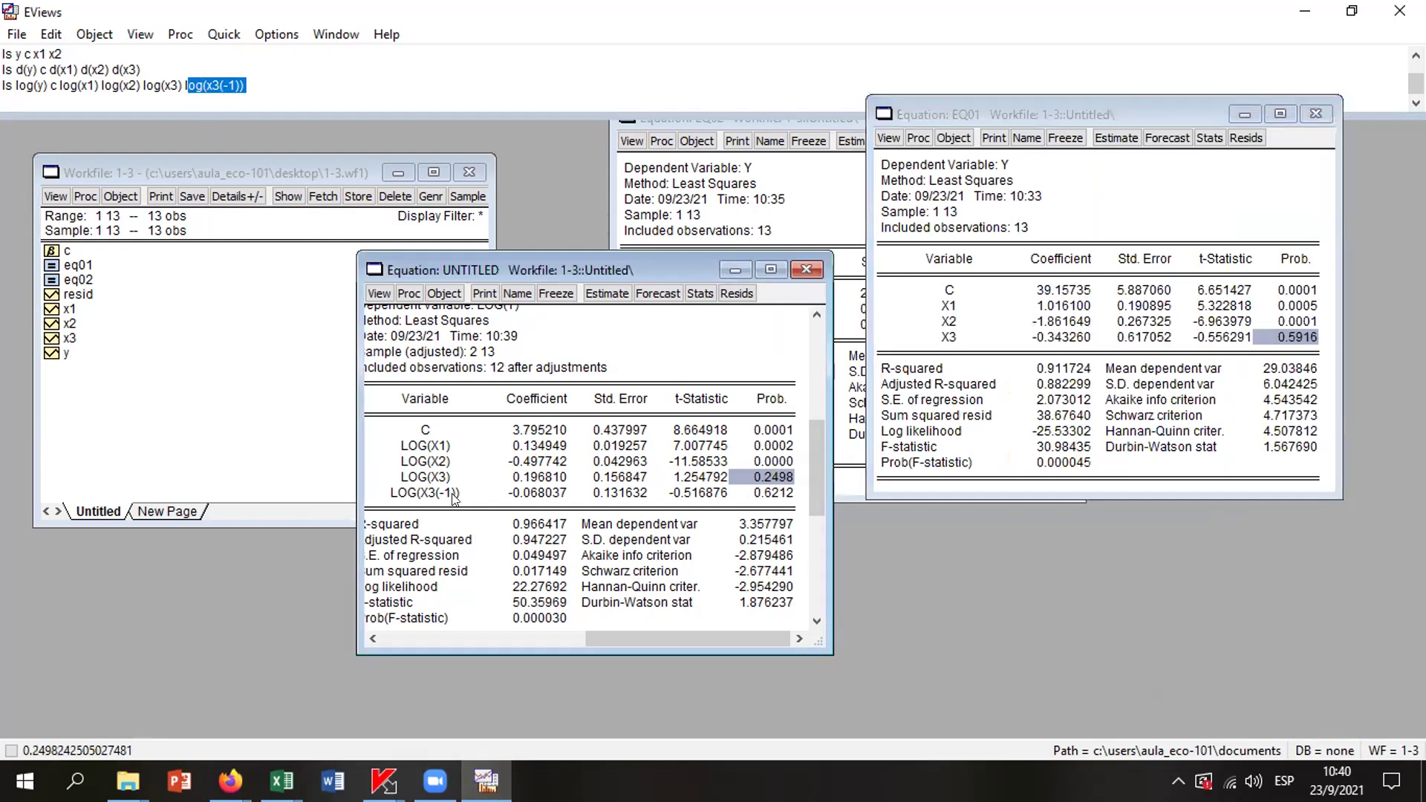
left_click(407, 492)
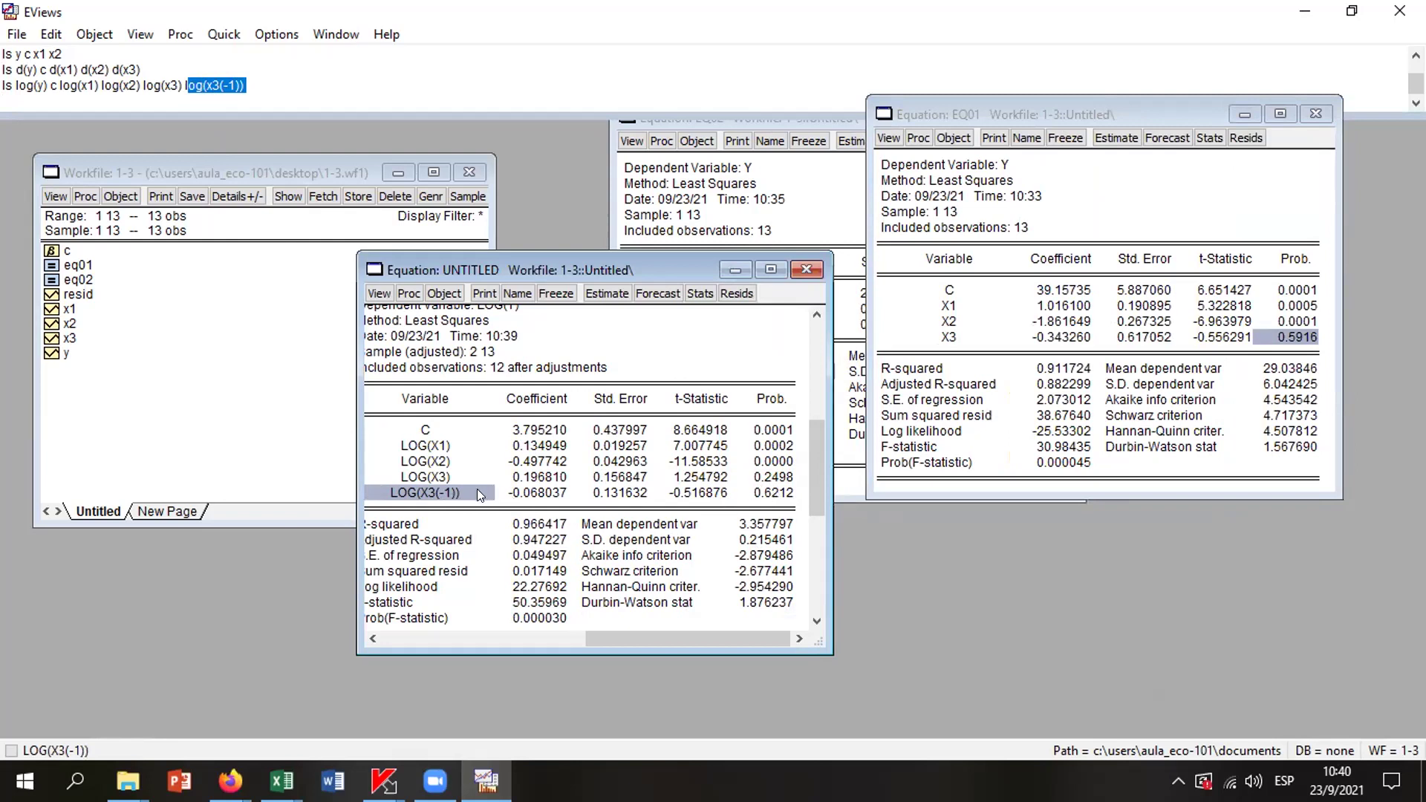
left_click(771, 475)
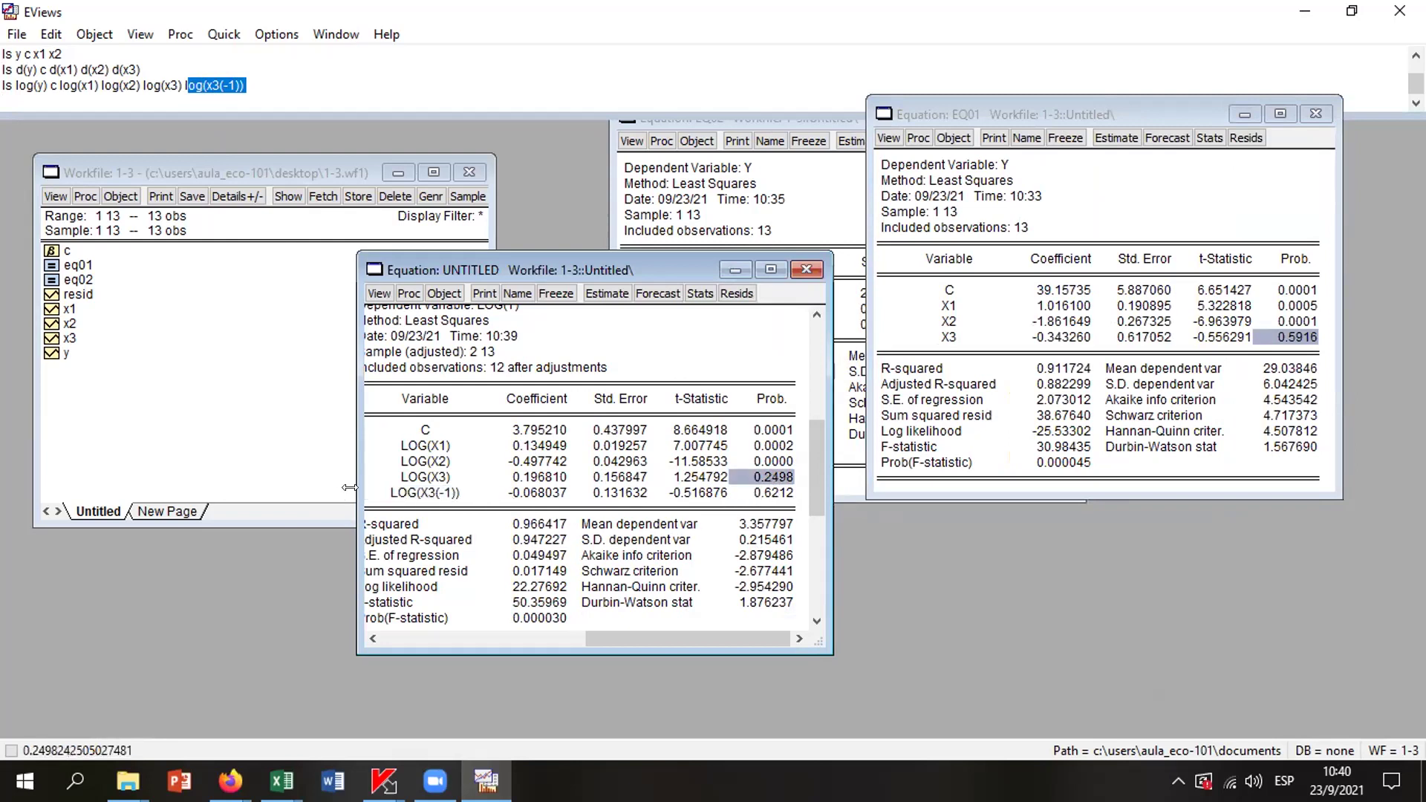
Examine the lagged LOG(X3(-1)) estimates and the LOG(X3), LOG(X2) and LOG(X1) terms, moving the logarithmic equation window clear of EQ02
left_click(435, 491)
left_click(538, 493)
left_click(701, 492)
left_click(787, 478)
left_click(438, 462)
left_click(428, 447)
left_click(428, 461)
left_click(428, 449)
left_click(429, 461)
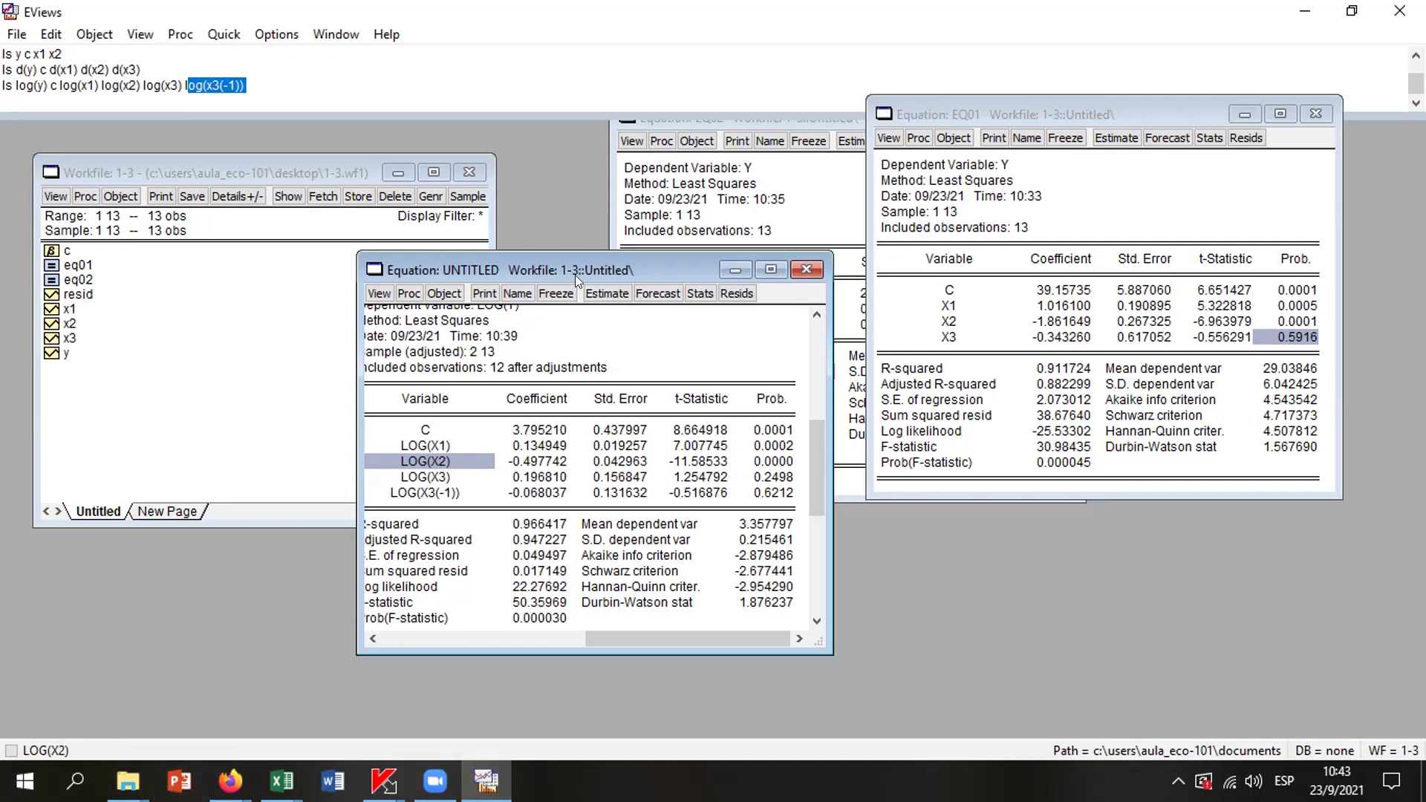
left_click_drag(617, 259, 640, 41)
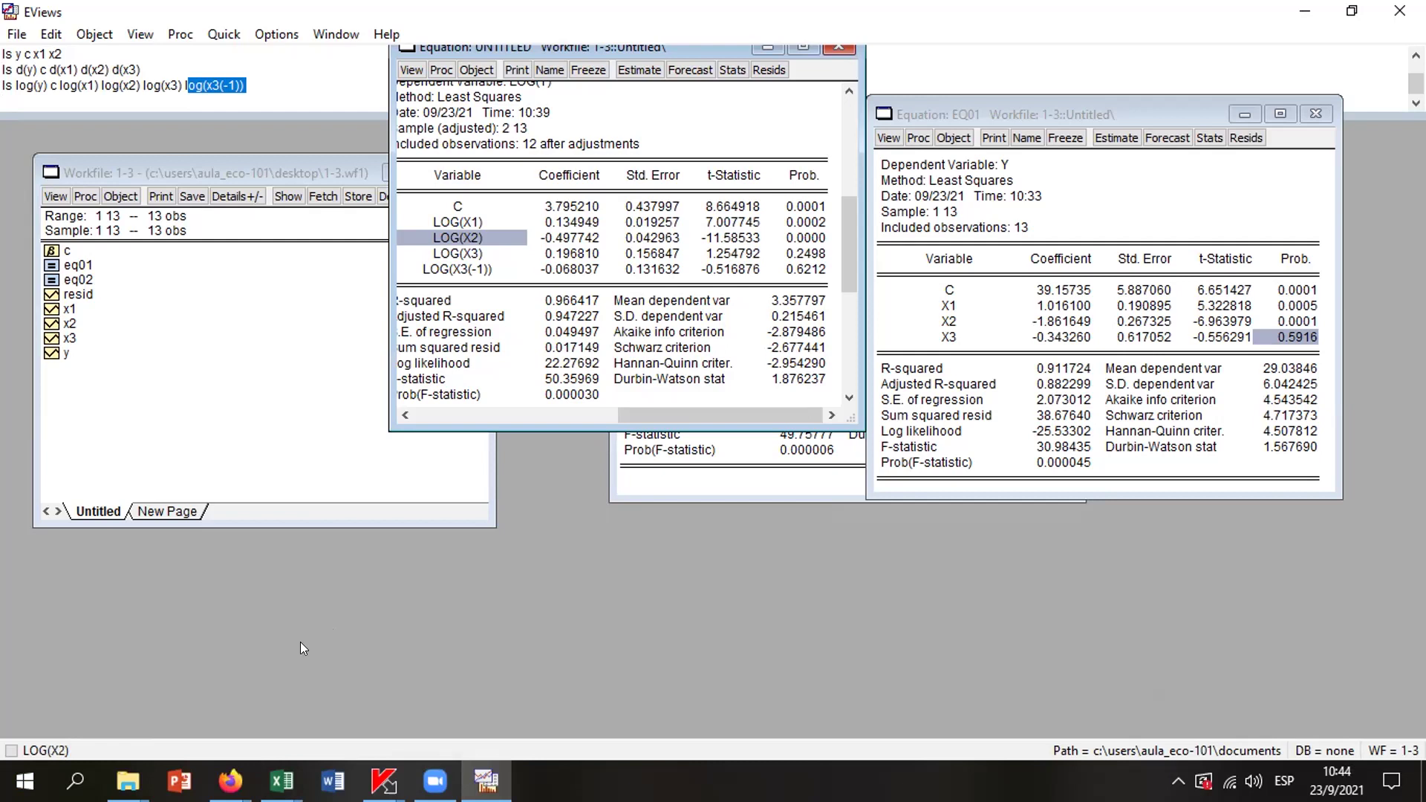
Switch to File Explorer and open the solved econometrics problems PDF from the UNTITLED (G:) drive
mouse_move(125, 777)
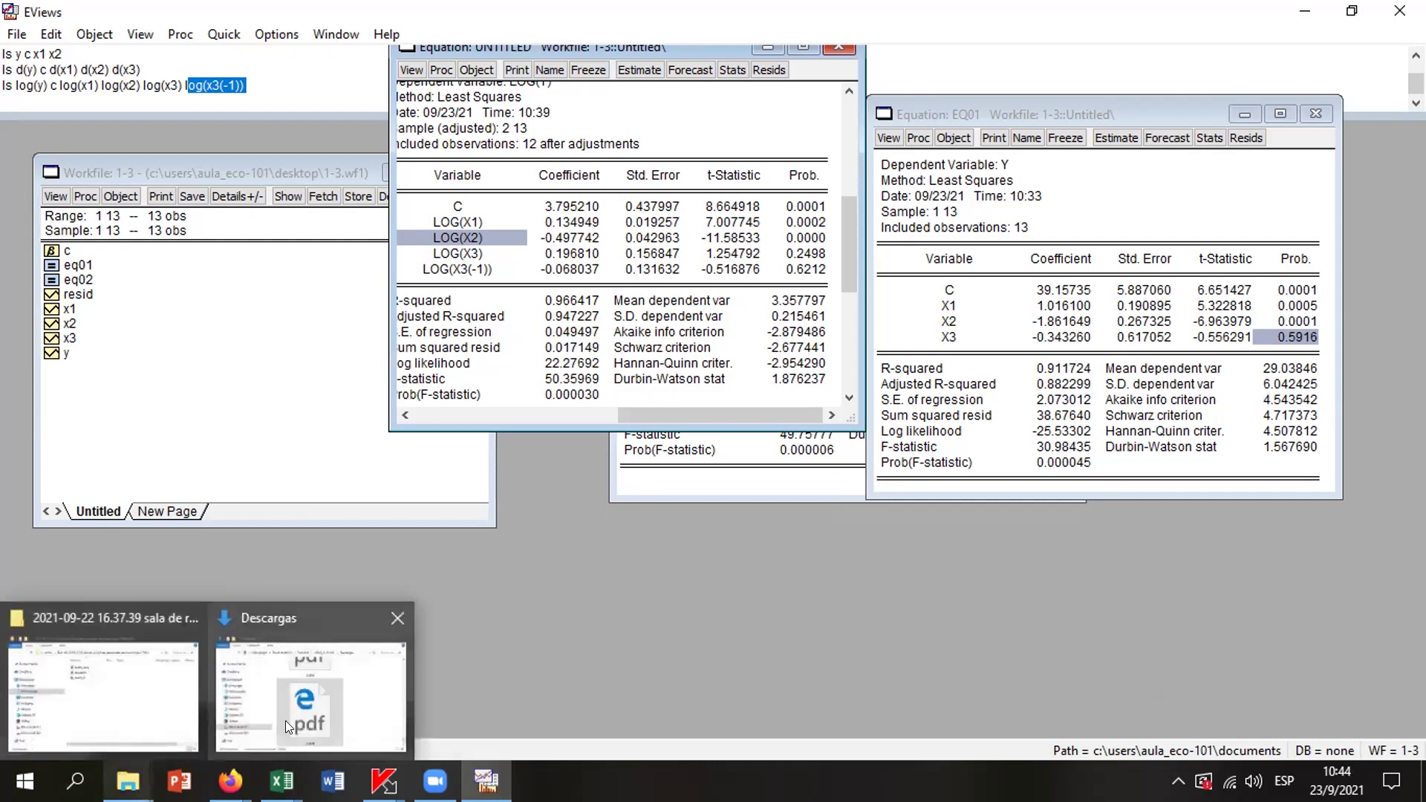
left_click(126, 779)
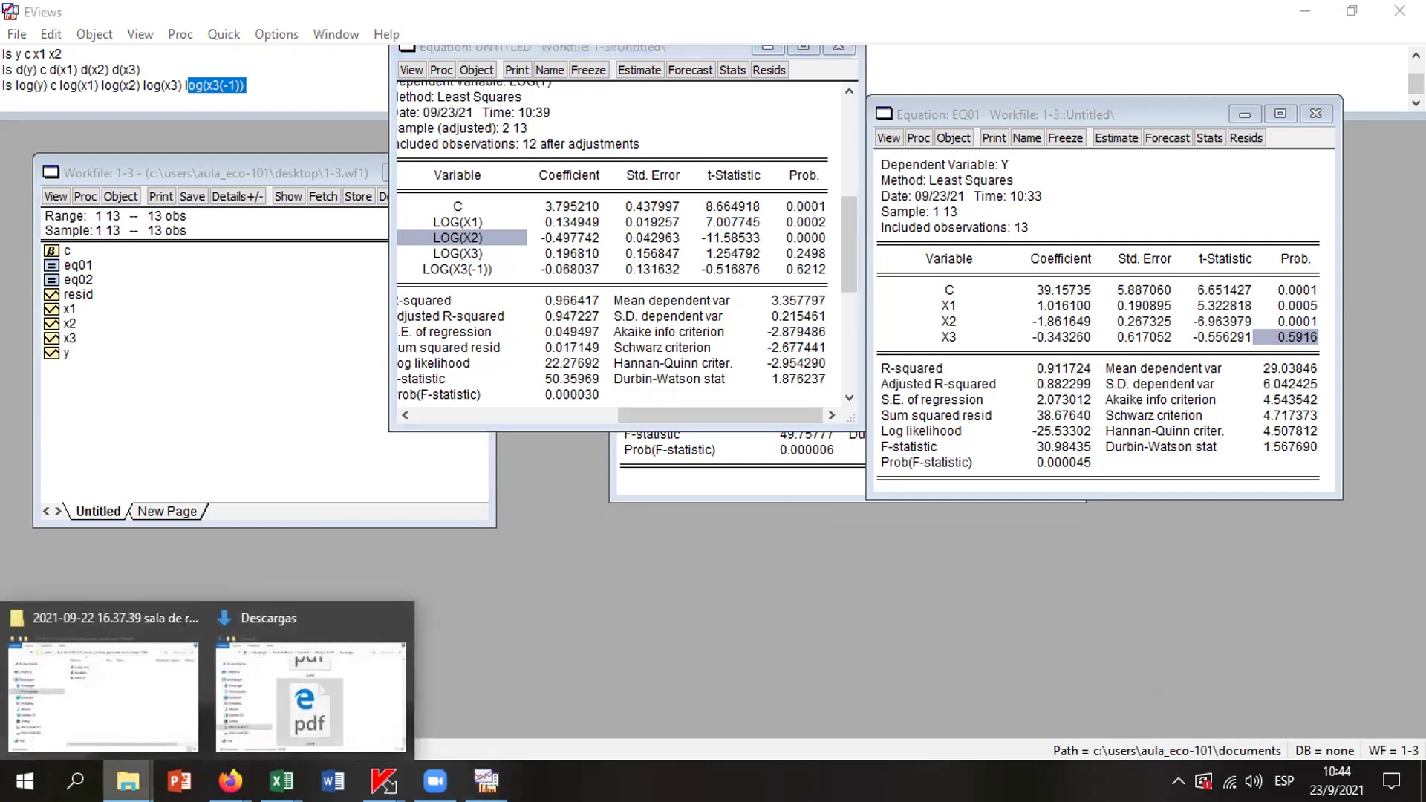
left_click(71, 684)
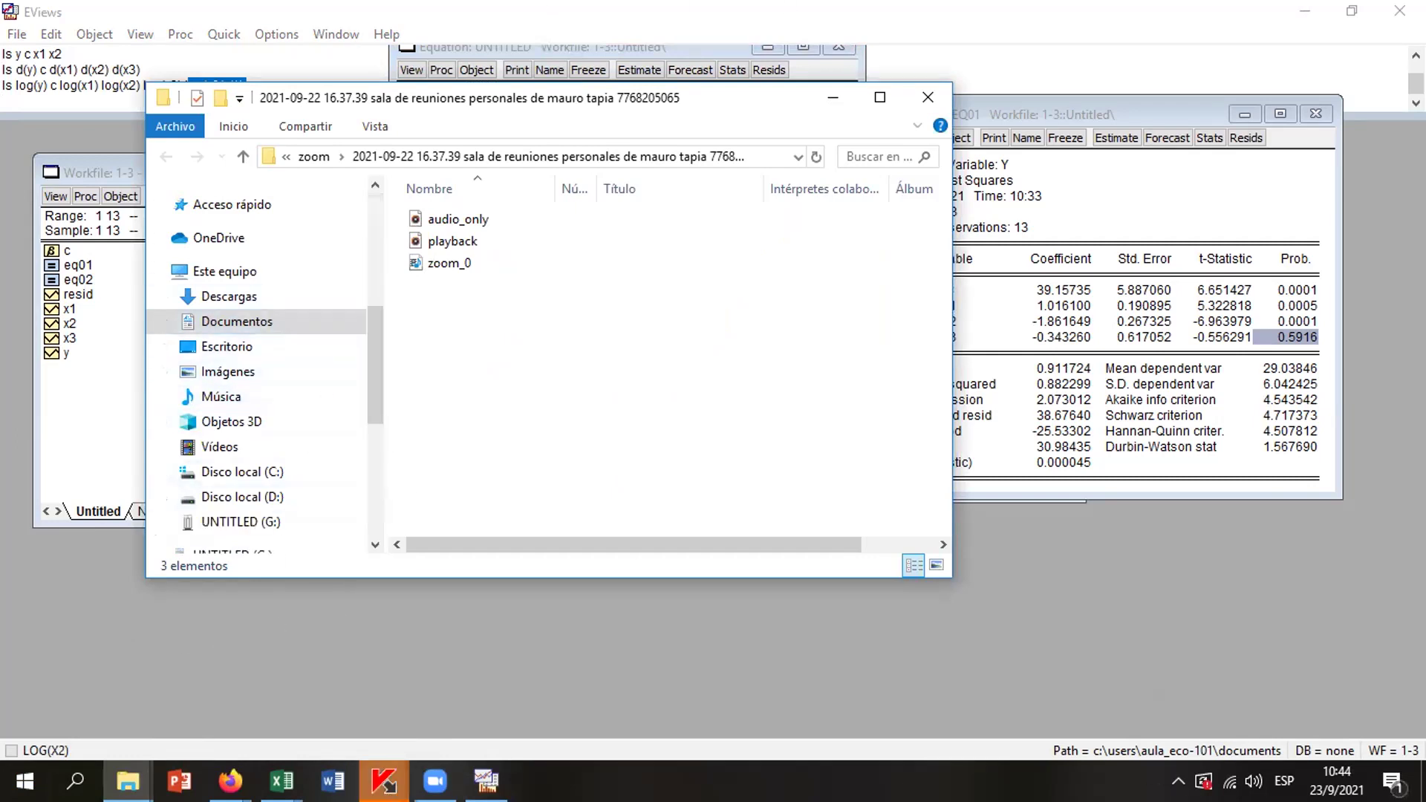
left_click(1370, 650)
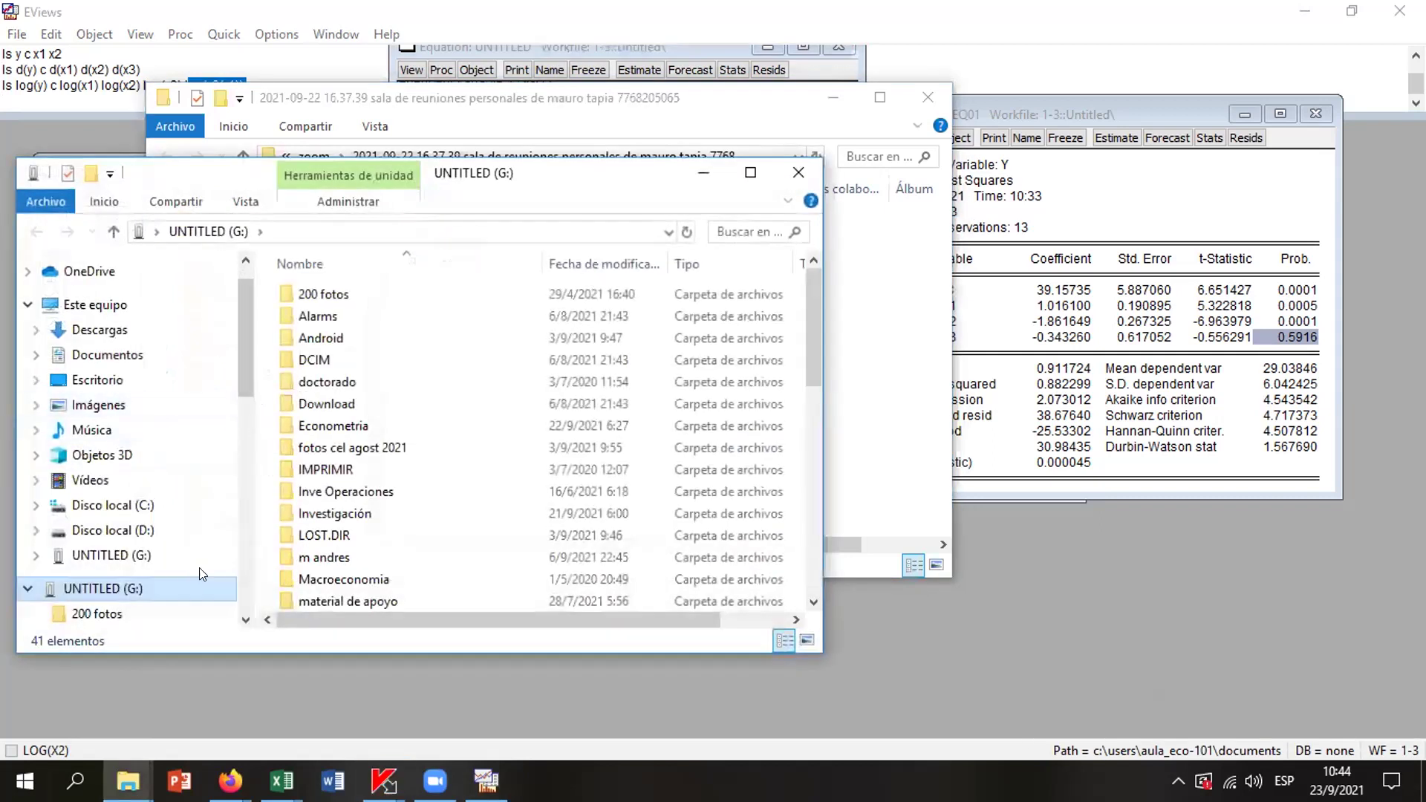
left_click(104, 555)
mouse_move(240, 357)
left_mouse_down()
mouse_move(242, 469)
mouse_move(252, 347)
left_mouse_up()
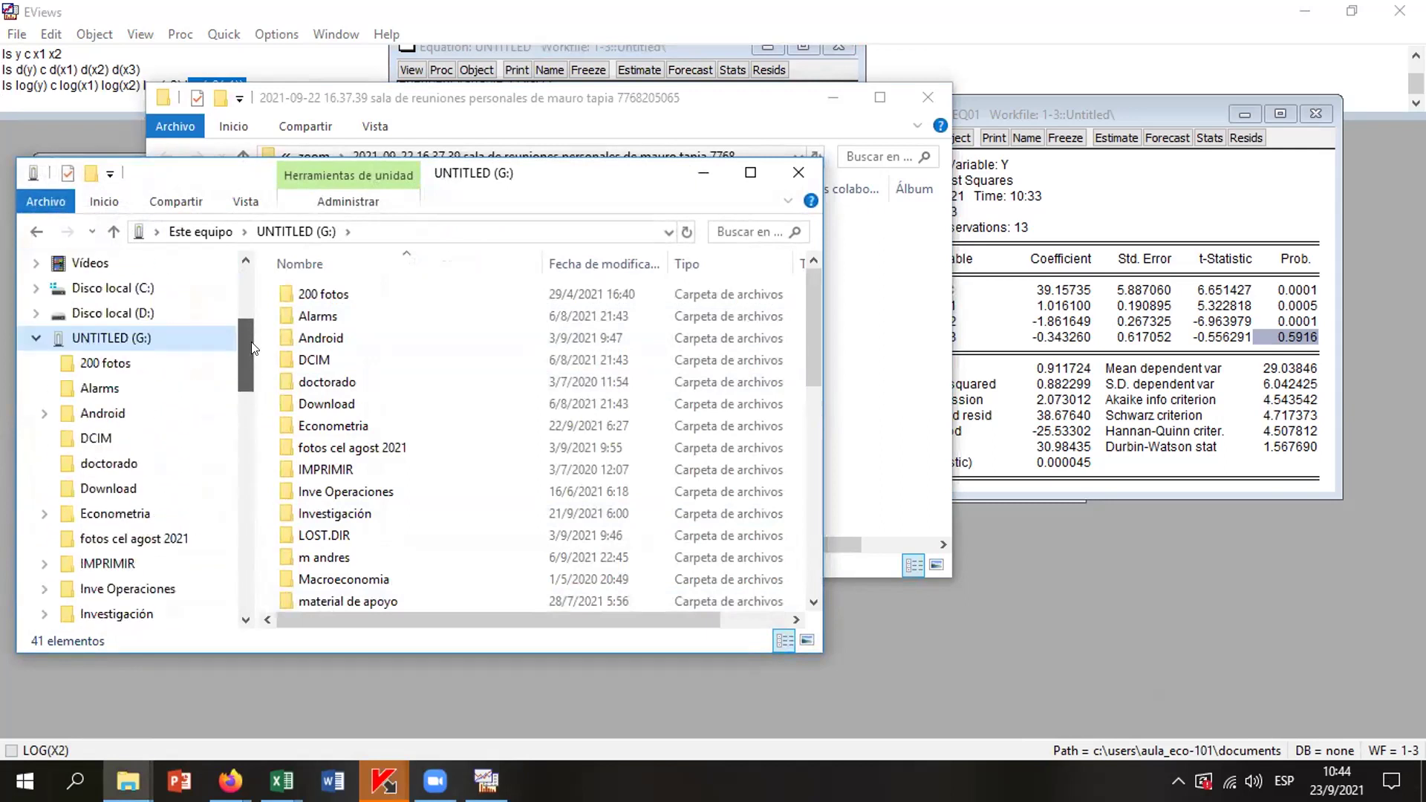
left_click_drag(811, 276, 859, 513)
left_click(476, 558)
double_click(476, 557)
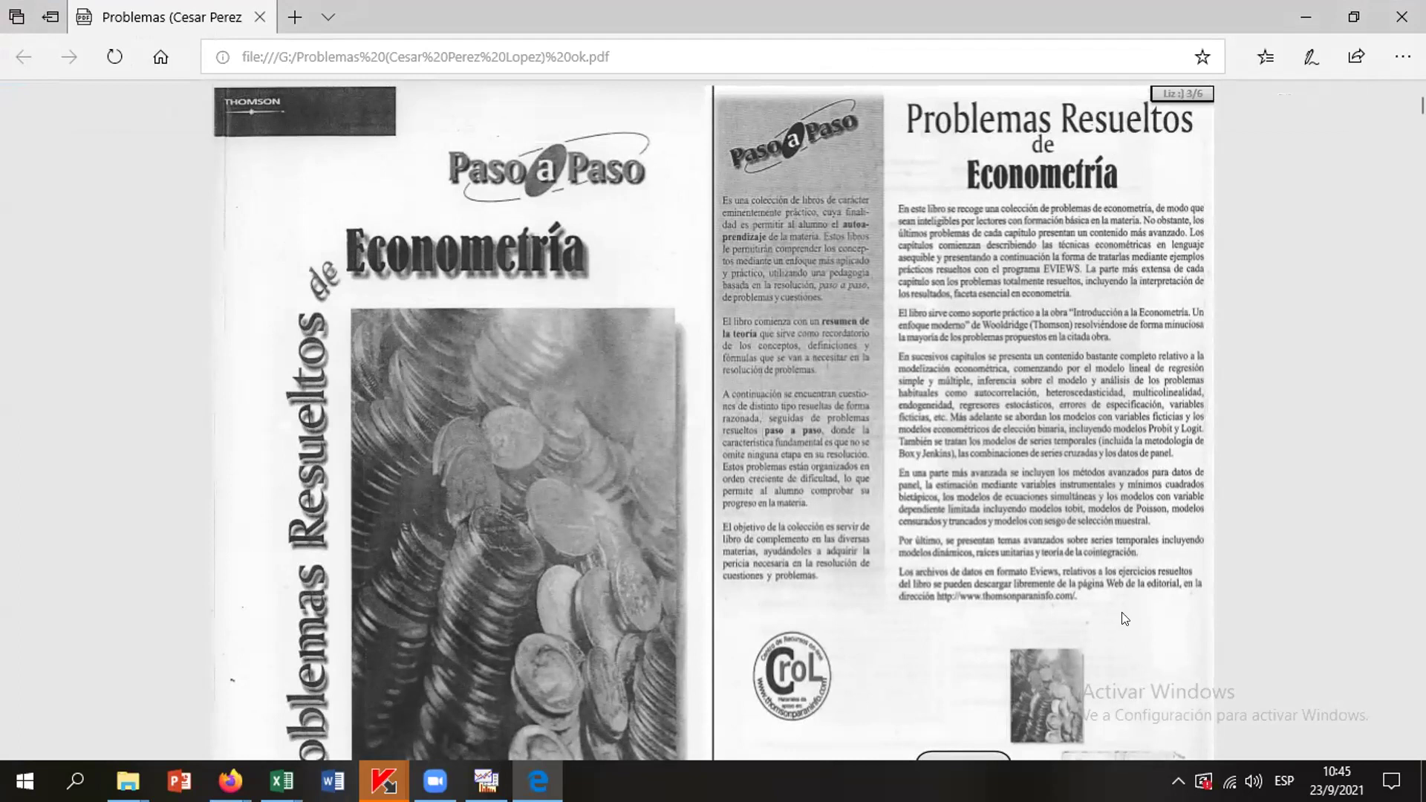
Examine the book's table of contents for the chapters on cross-sectional and time-series multiple regression models
mouse_move(959, 535)
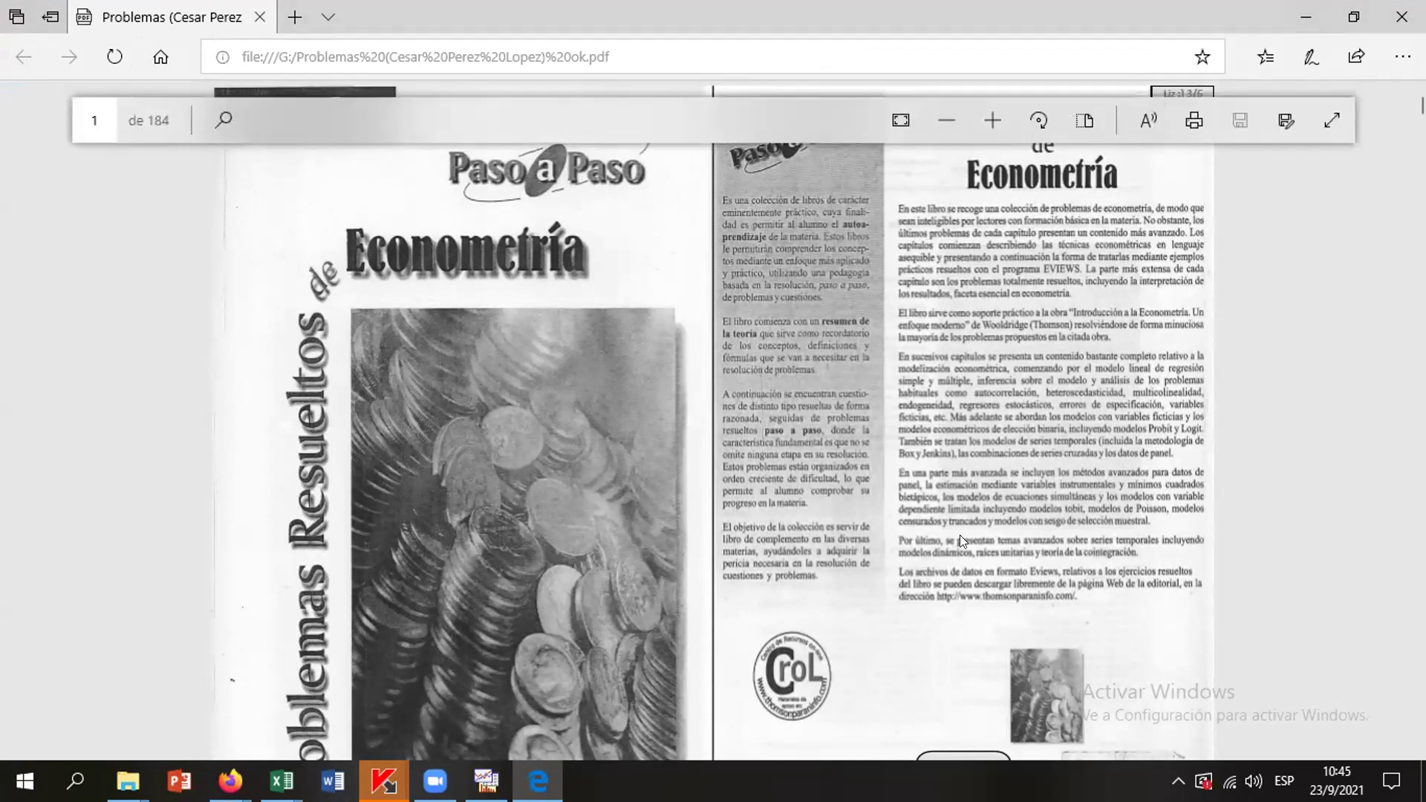
left_click(943, 111)
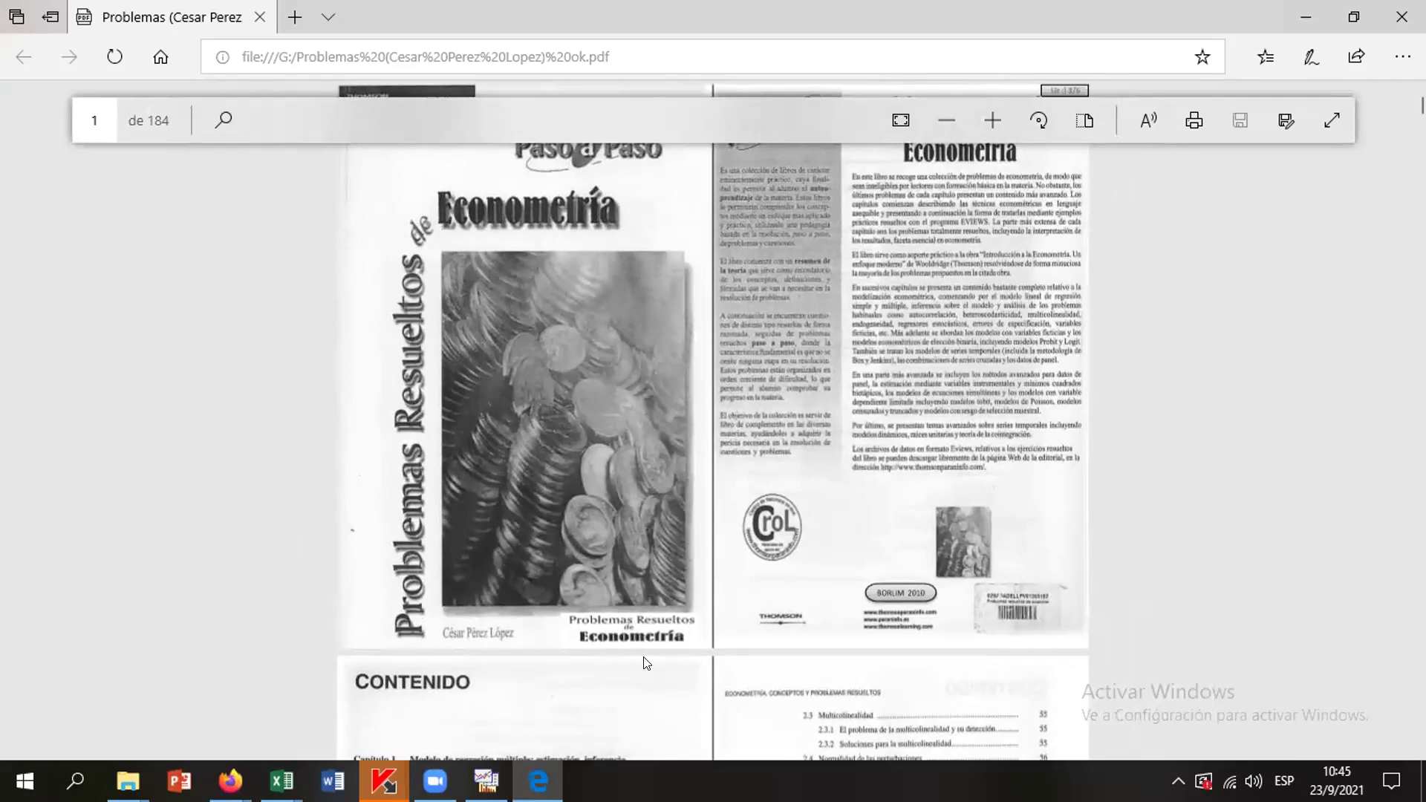
scroll(912, 679, "down", 7)
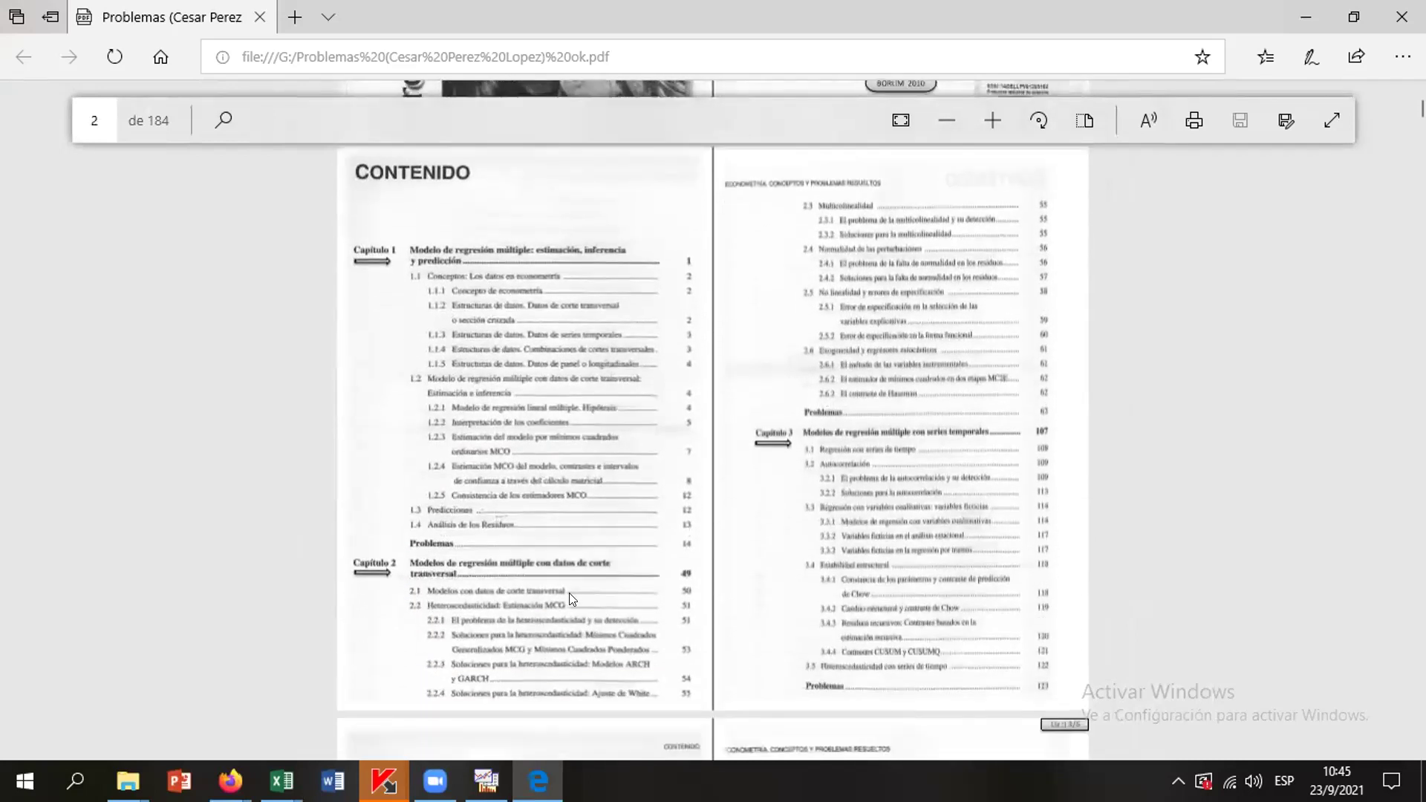
scroll(569, 592, "up", 2)
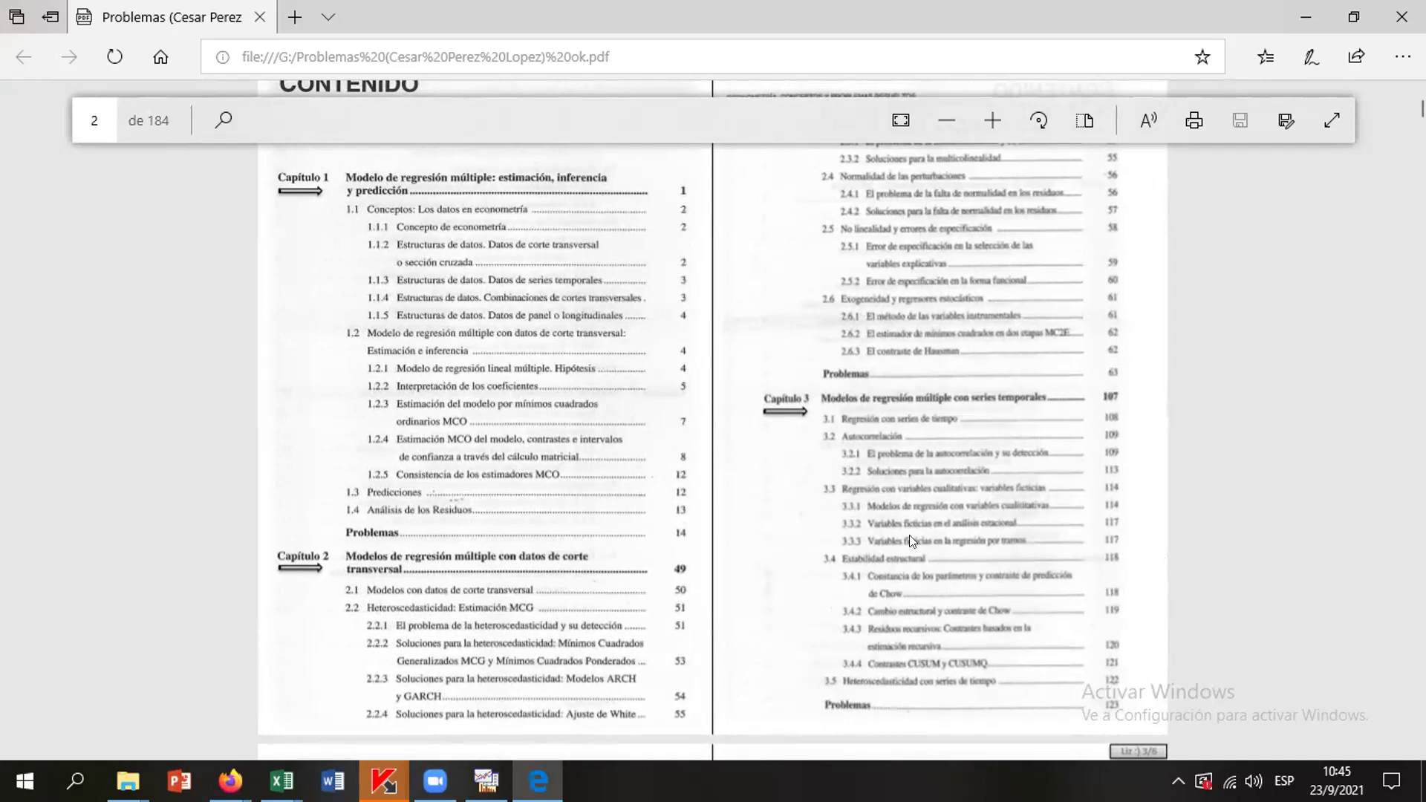
scroll(909, 535, "up", 1)
scroll(888, 628, "down", 1)
scroll(401, 594, "down", 1)
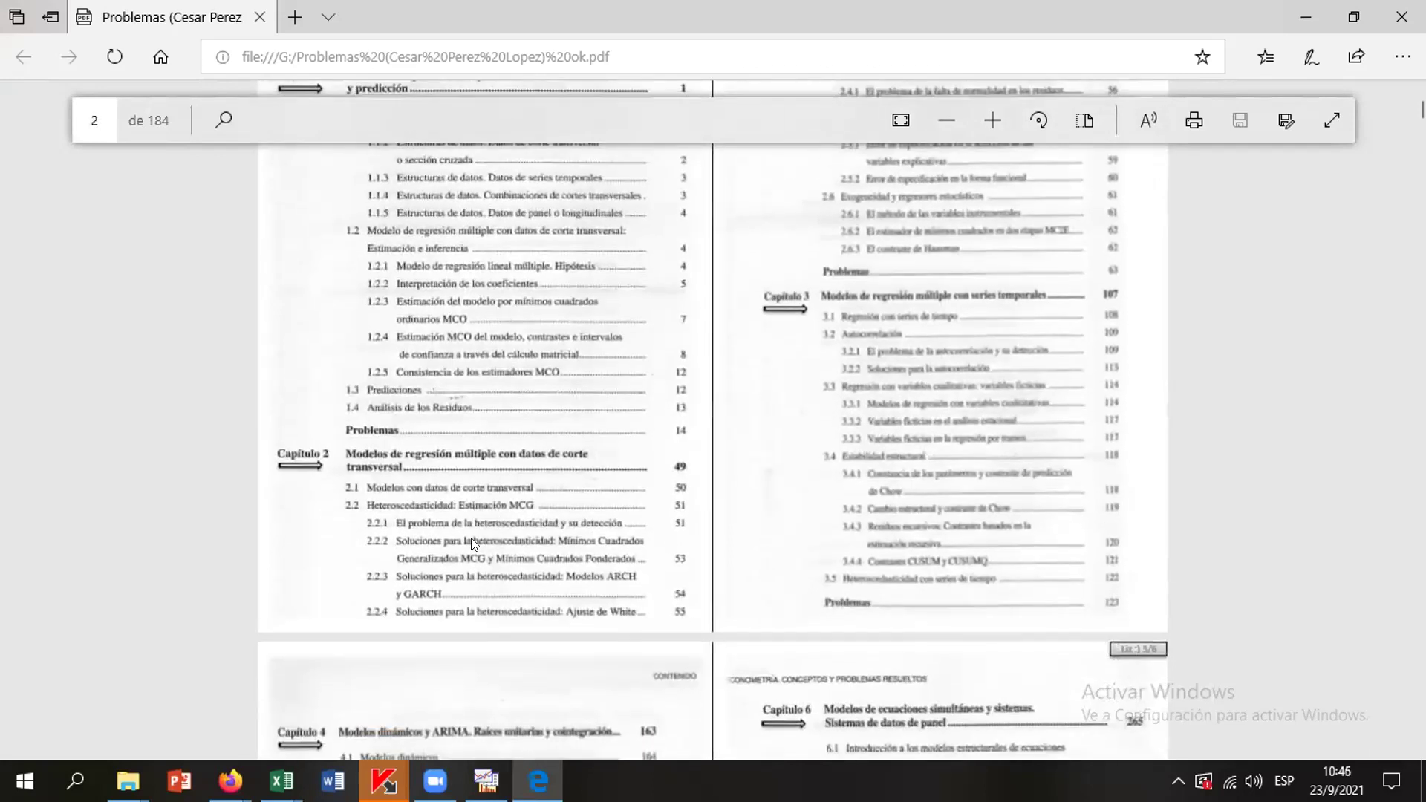
scroll(508, 557, "up", 1)
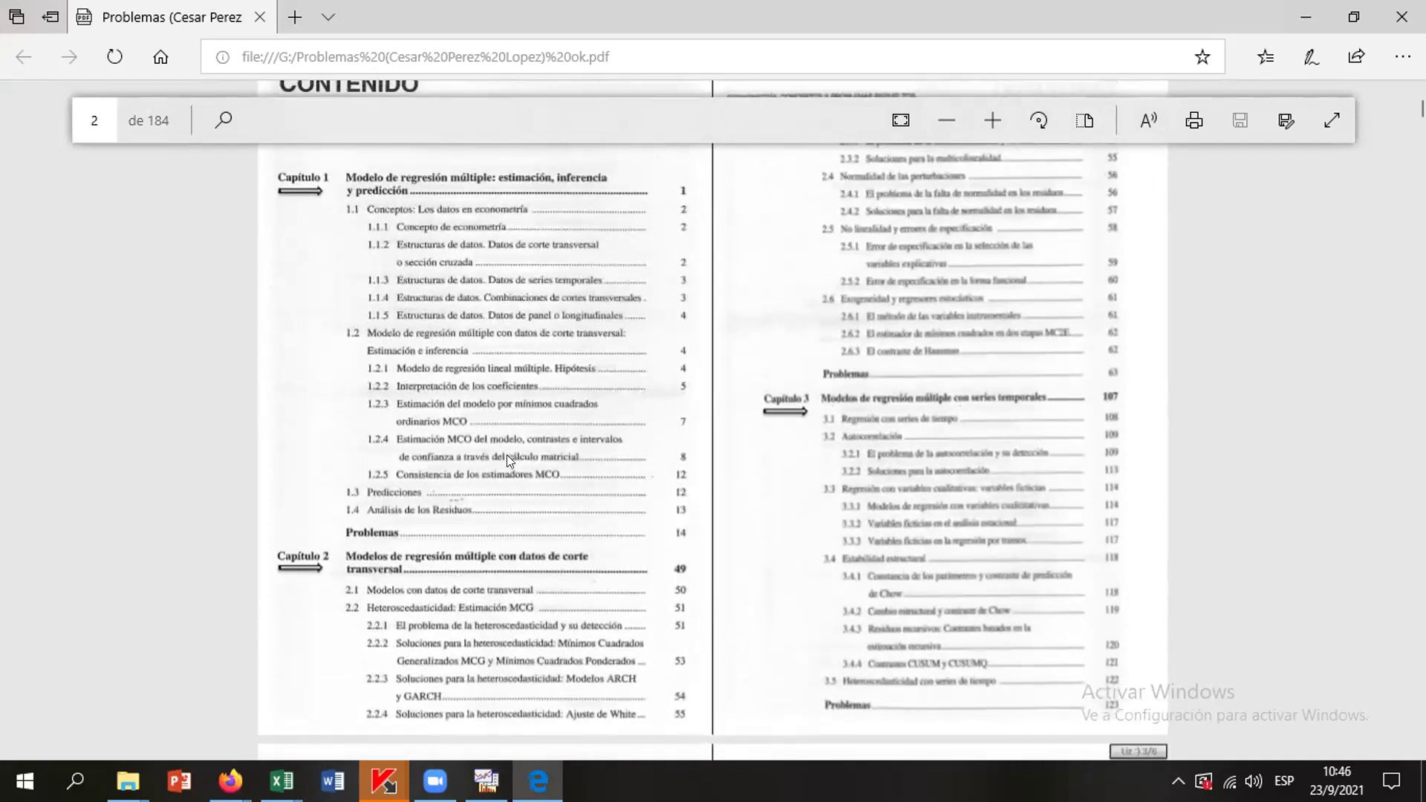
Examine the book's chapter 1 theory on data structures, least-squares estimation, R² and F statistics, confidence intervals and prediction
scroll(507, 455, "down", 13)
scroll(529, 451, "down", 5)
scroll(529, 451, "up", 5)
scroll(528, 450, "up", 3)
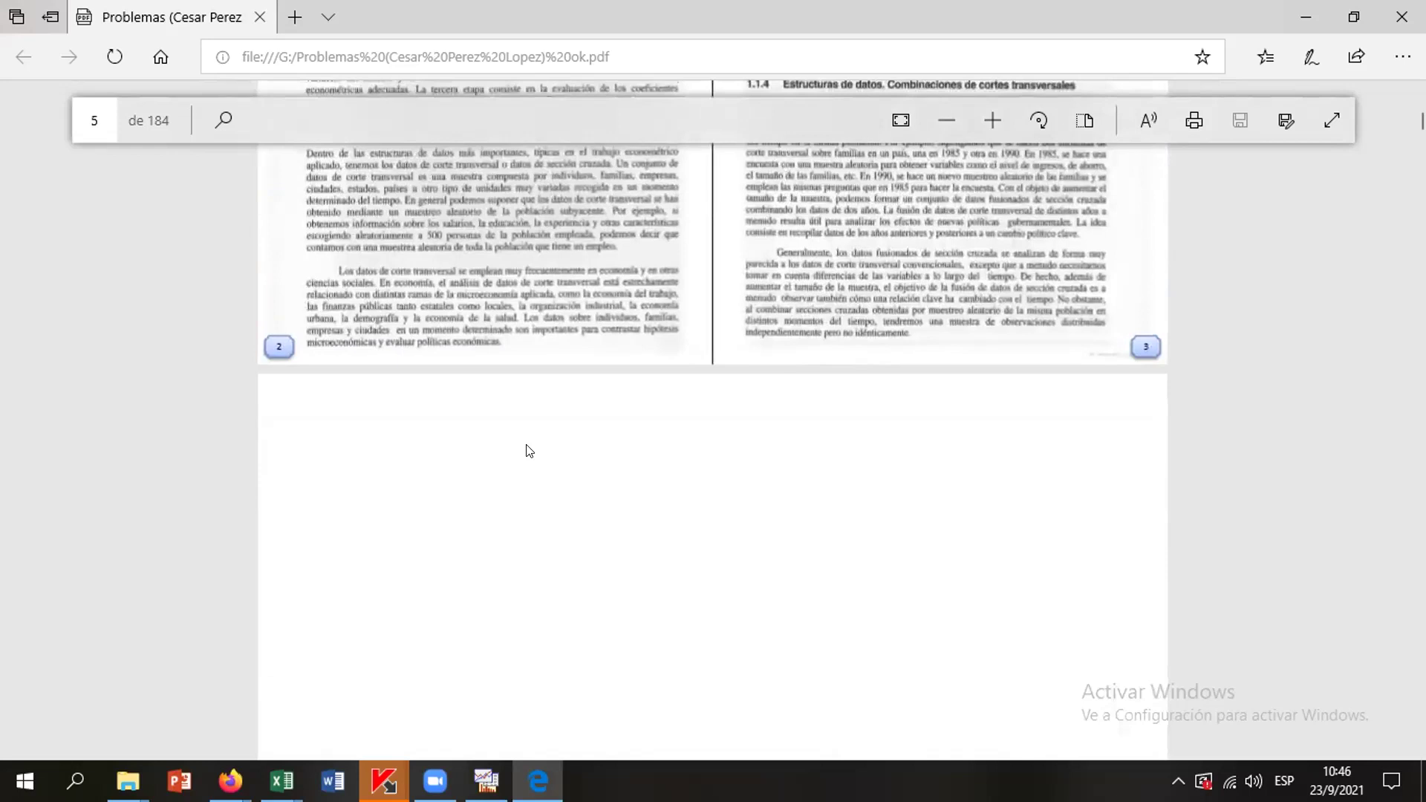
scroll(528, 451, "down", 3)
scroll(525, 447, "down", 5)
scroll(526, 447, "down", 5)
scroll(529, 450, "down", 4)
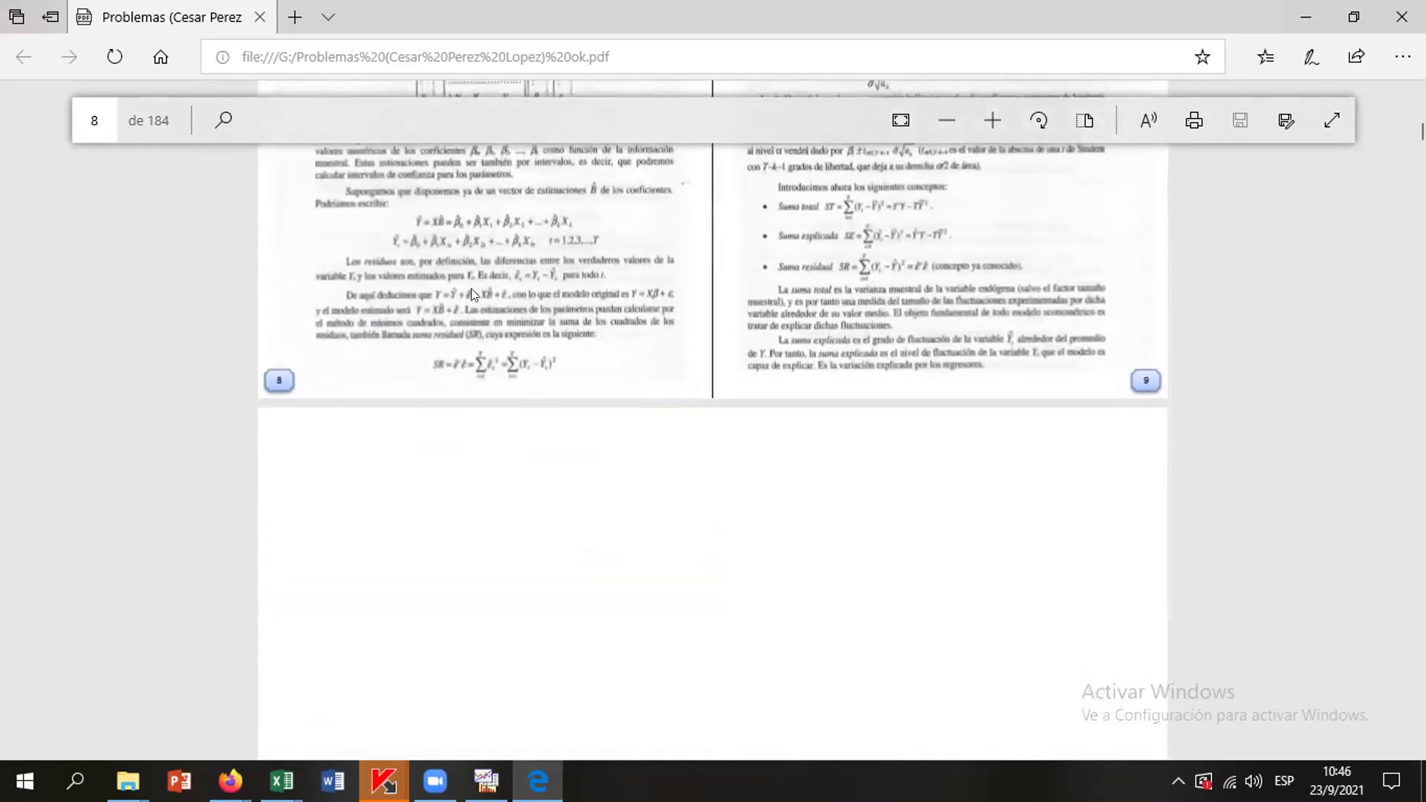
scroll(793, 517, "down", 5)
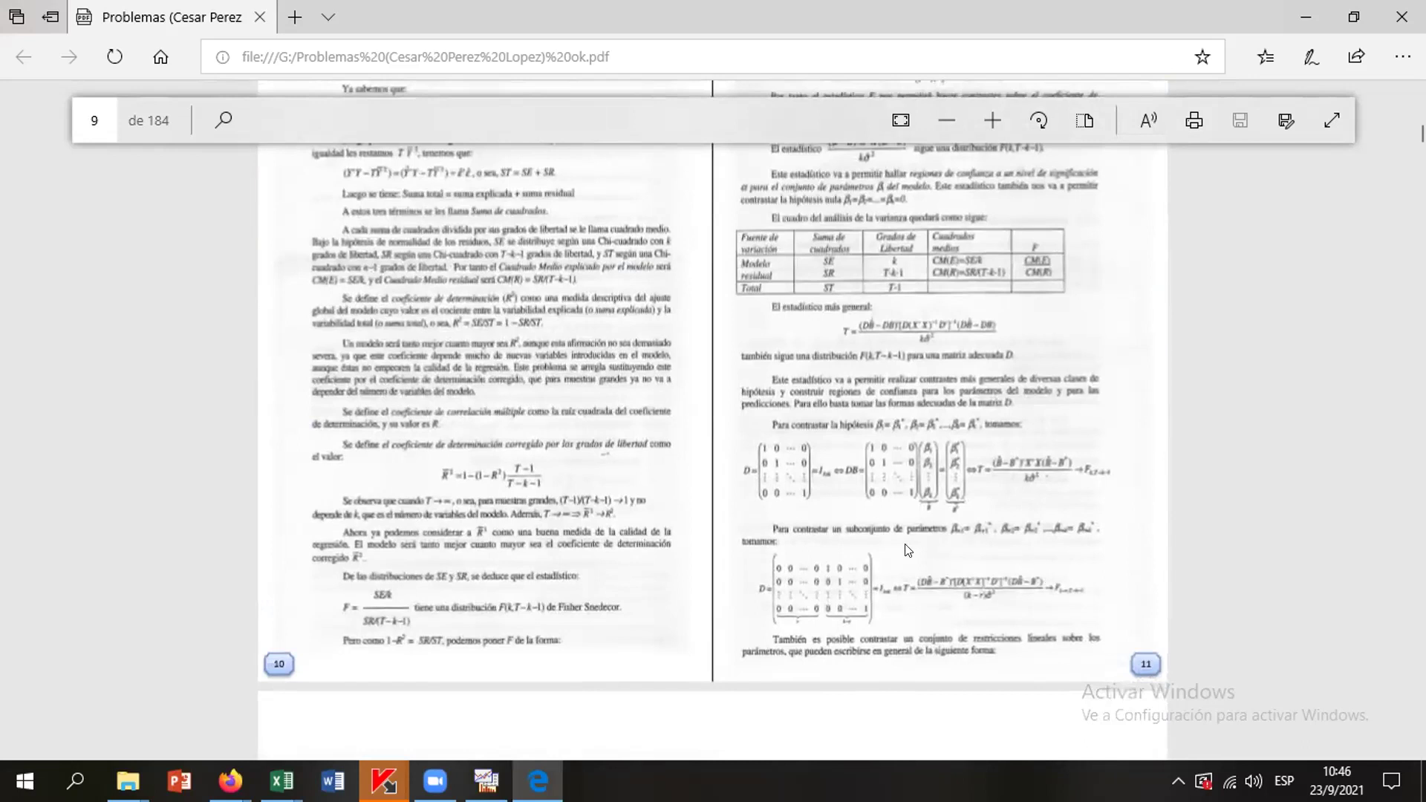
scroll(907, 549, "down", 6)
scroll(756, 625, "down", 10)
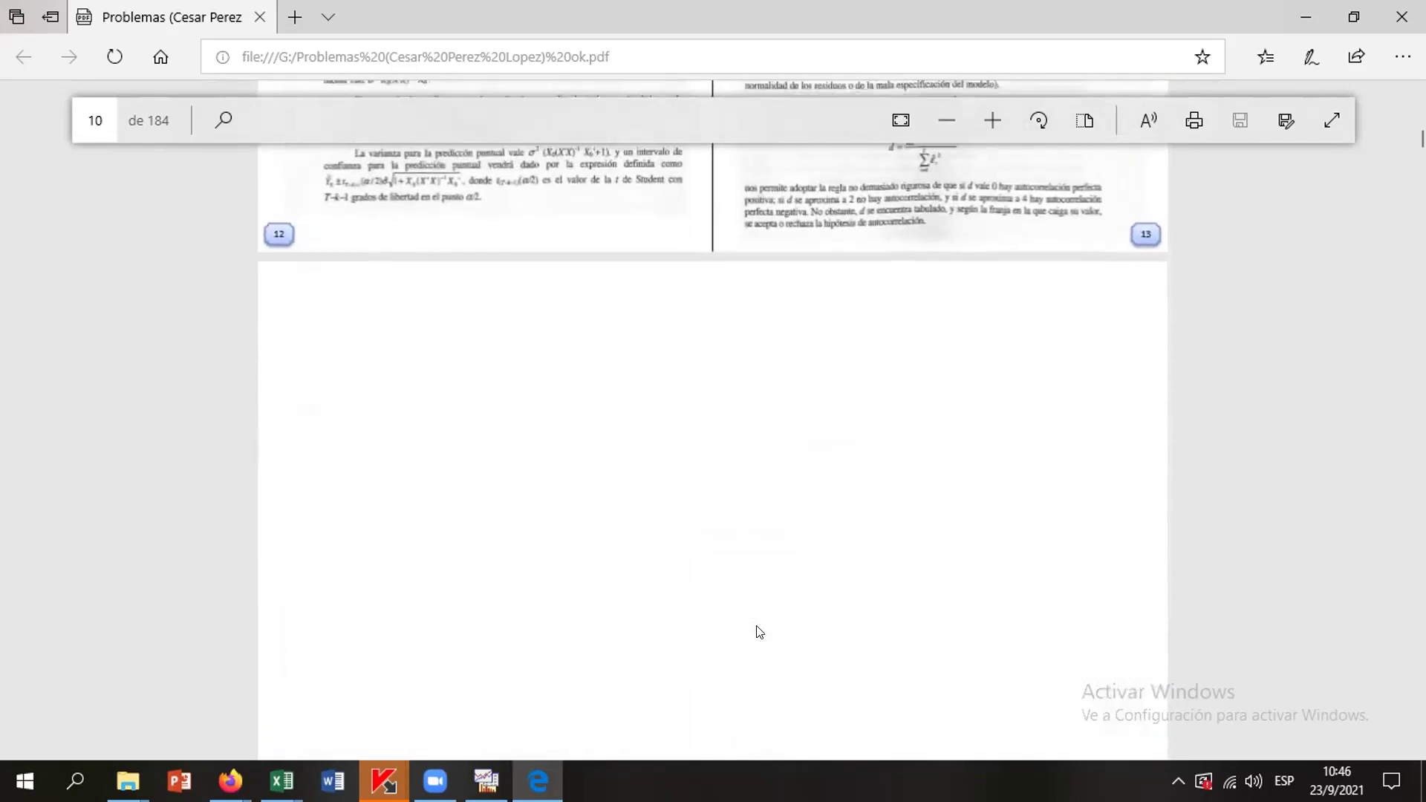
Examine problems 1.1 to 1.3, including the plant-survival data and the matrix solution of its multiple regression
scroll(756, 625, "down", 9)
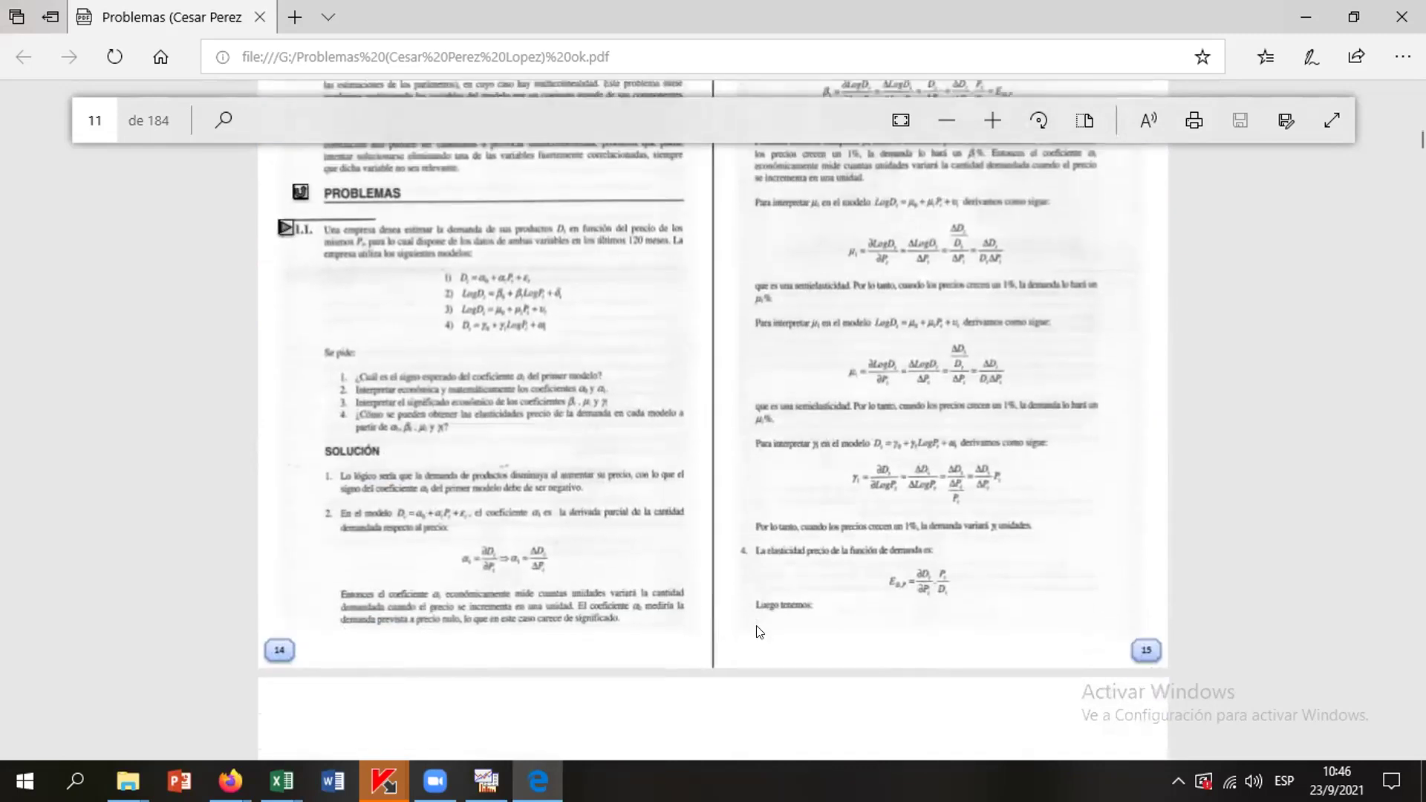
scroll(698, 520, "down", 5)
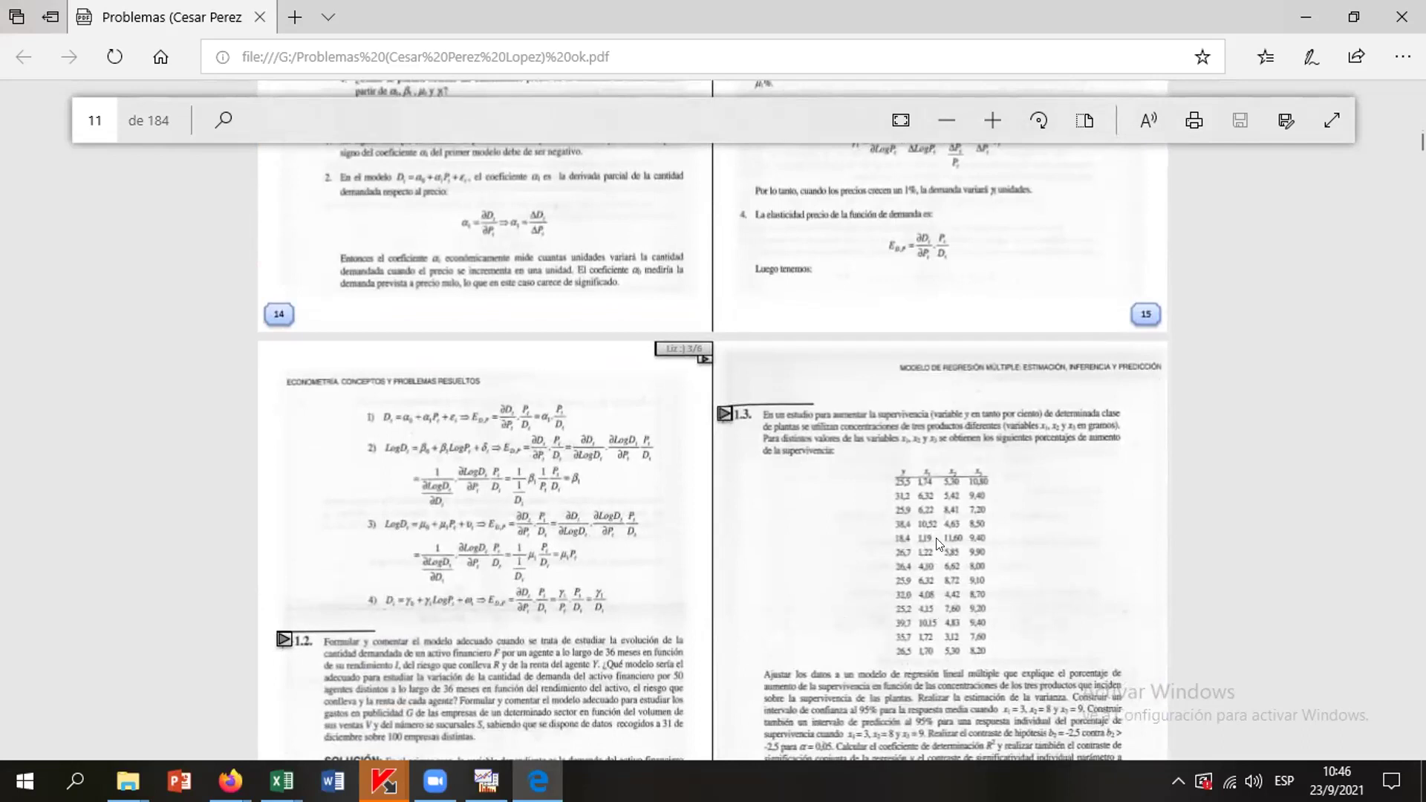
scroll(905, 569, "down", 3)
scroll(919, 427, "down", 3)
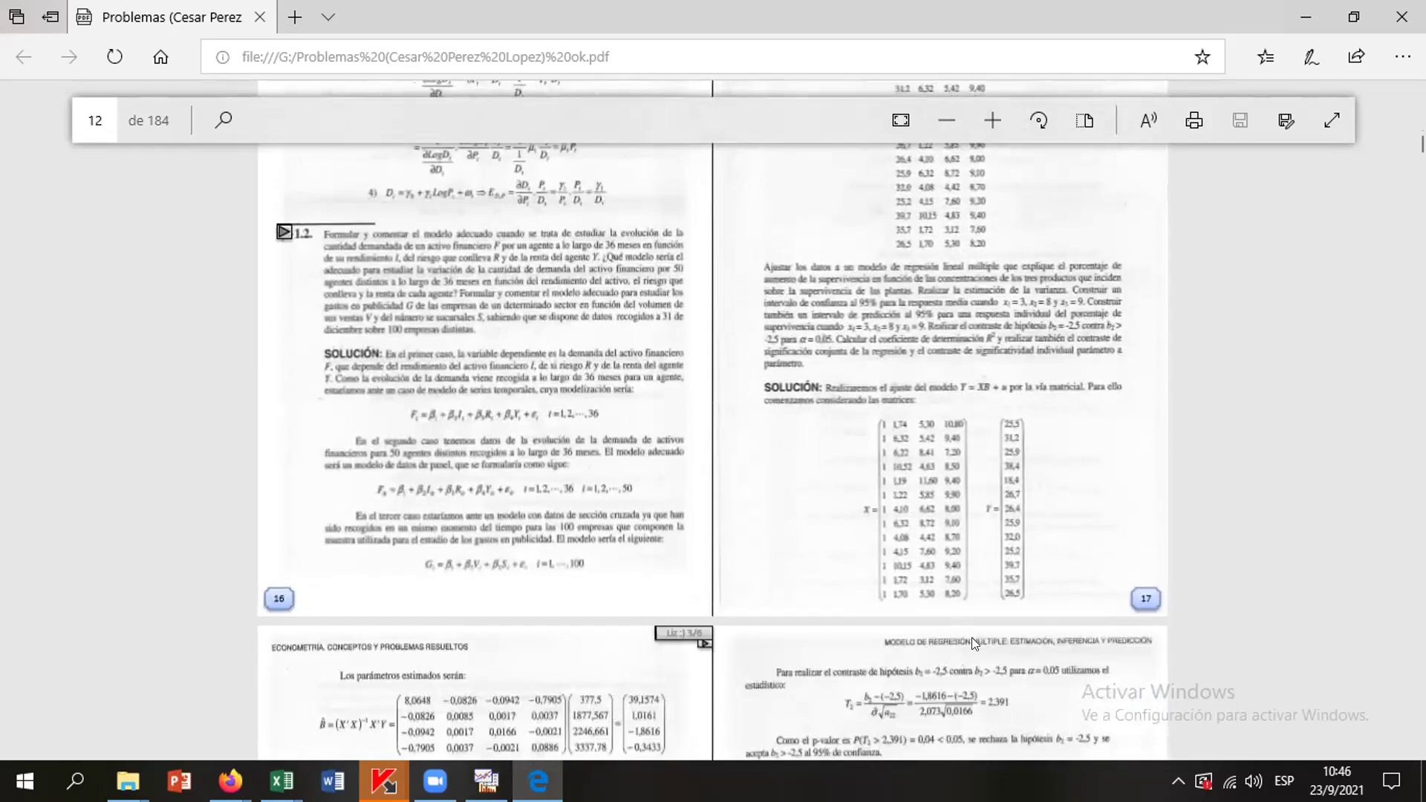
scroll(944, 599, "down", 4)
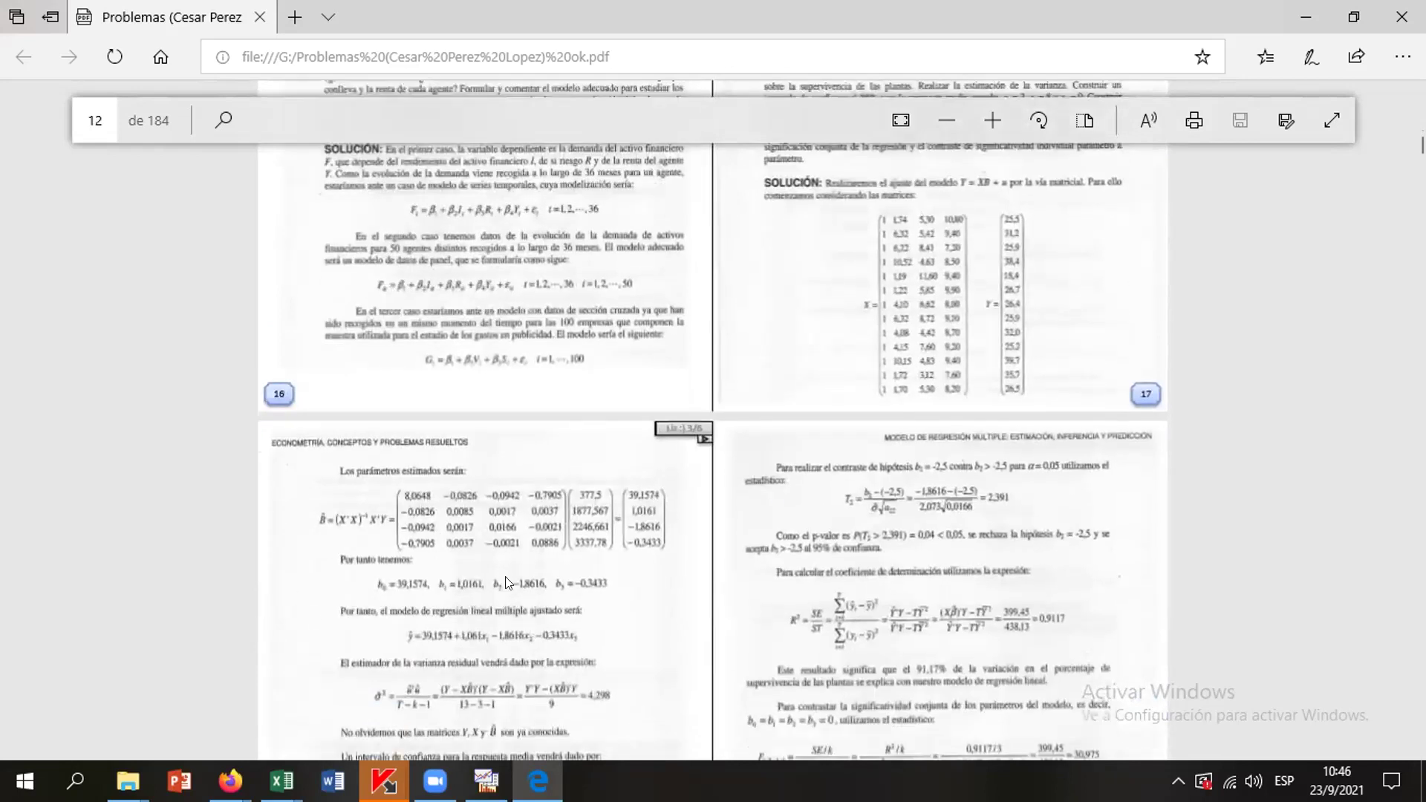
scroll(486, 612, "down", 2)
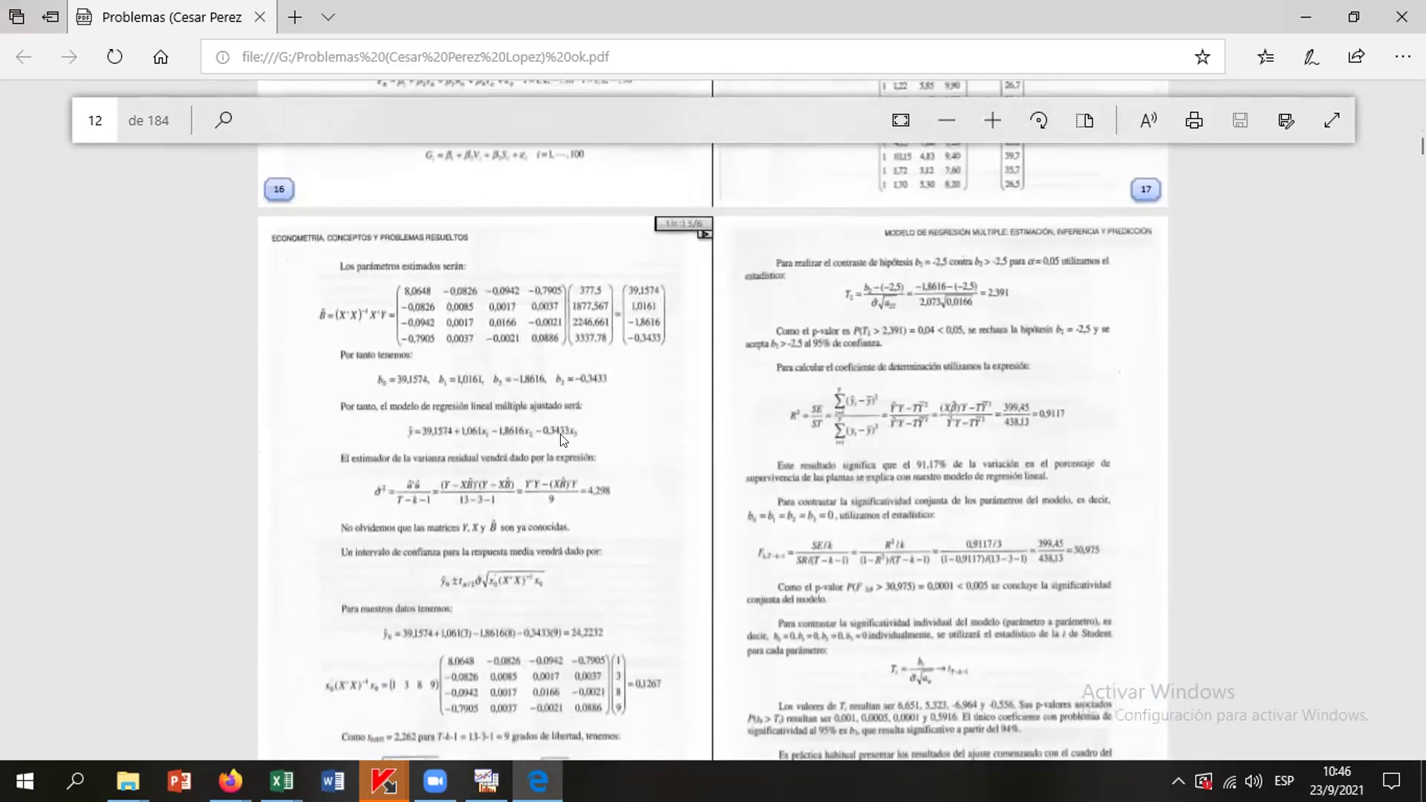
scroll(710, 585, "down", 7)
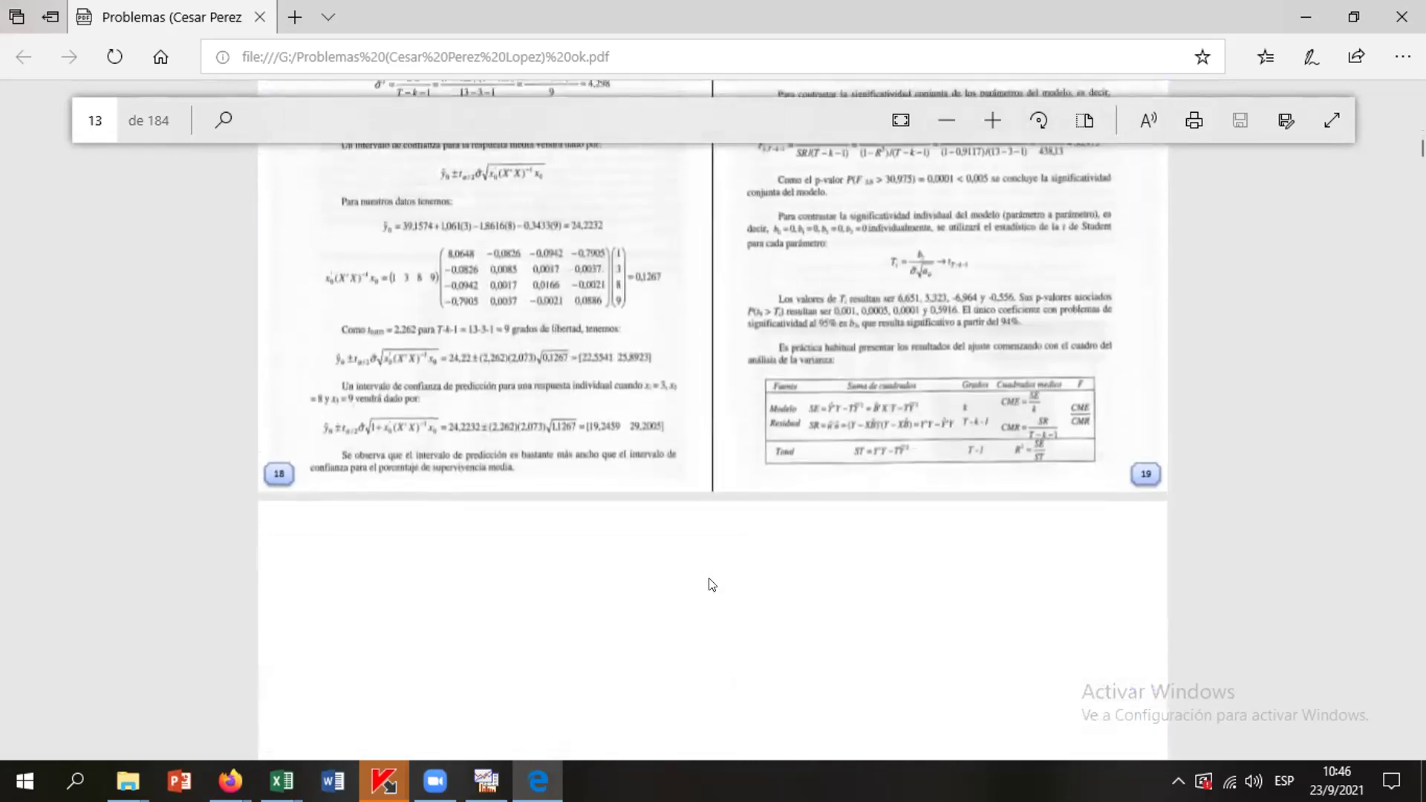
scroll(709, 585, "down", 2)
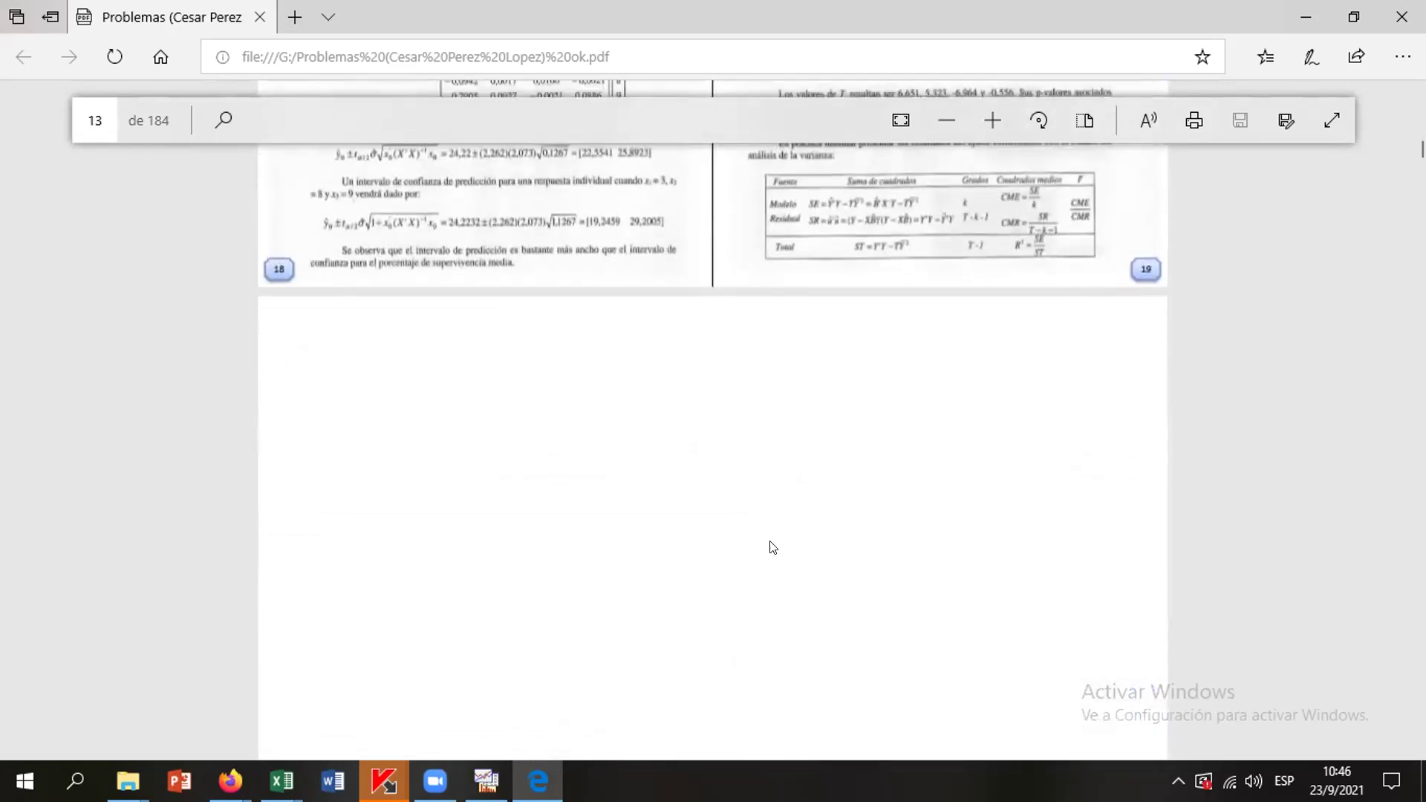
Examine the EViews solution of problem 1.3, covering the estimation dialog, output interpretation, Wald tests, forecasts and residual graphs
scroll(789, 528, "down", 3)
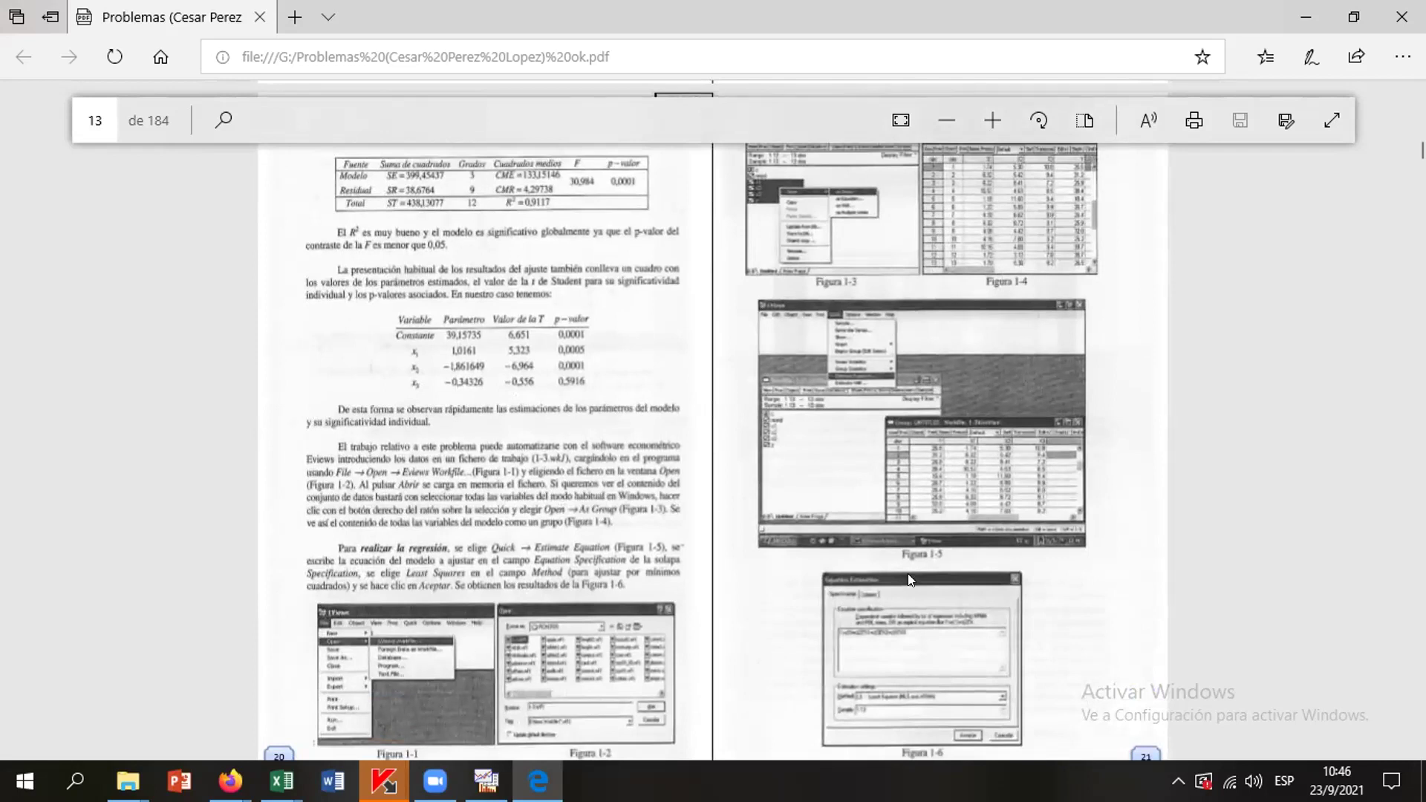
scroll(907, 573, "down", 2)
scroll(907, 573, "down", 4)
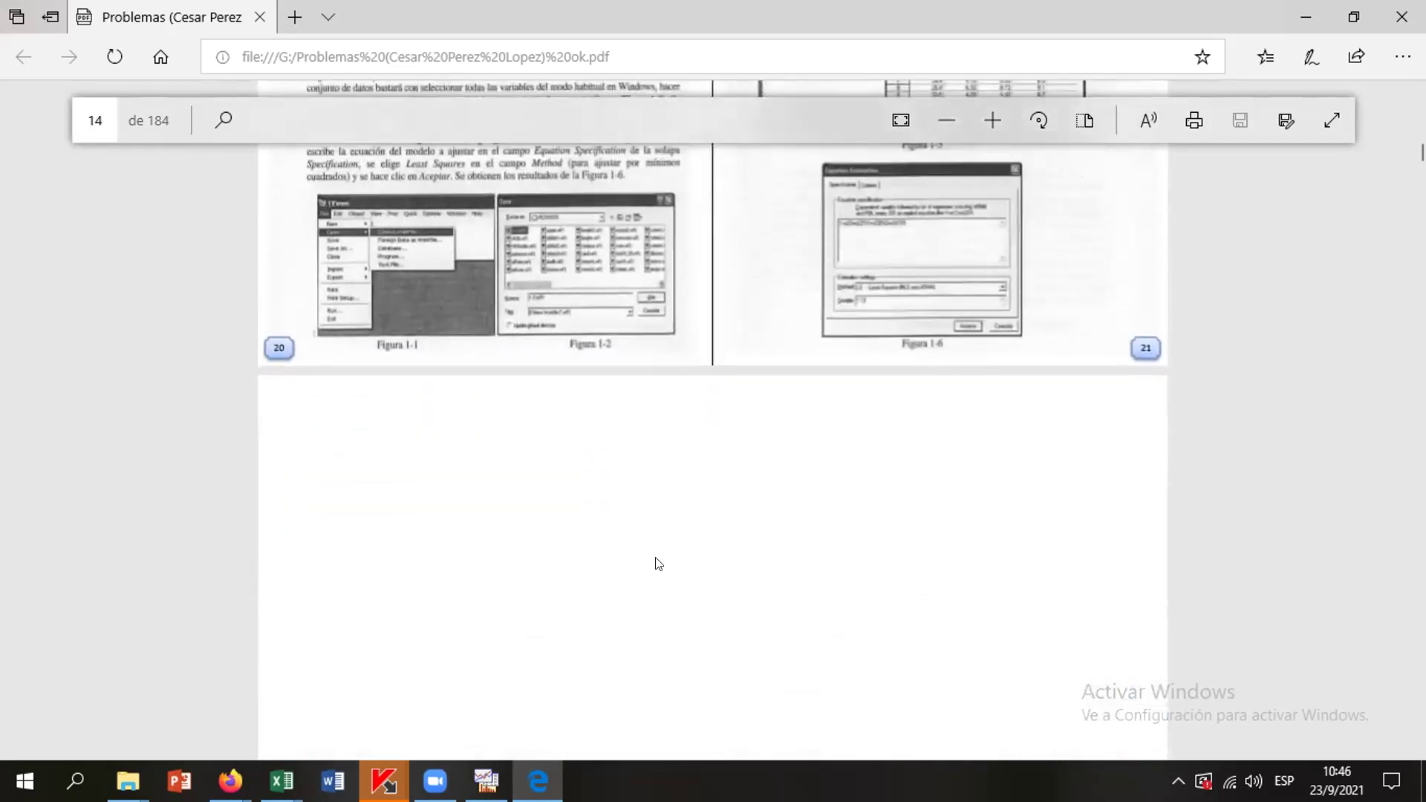
scroll(904, 548, "down", 2)
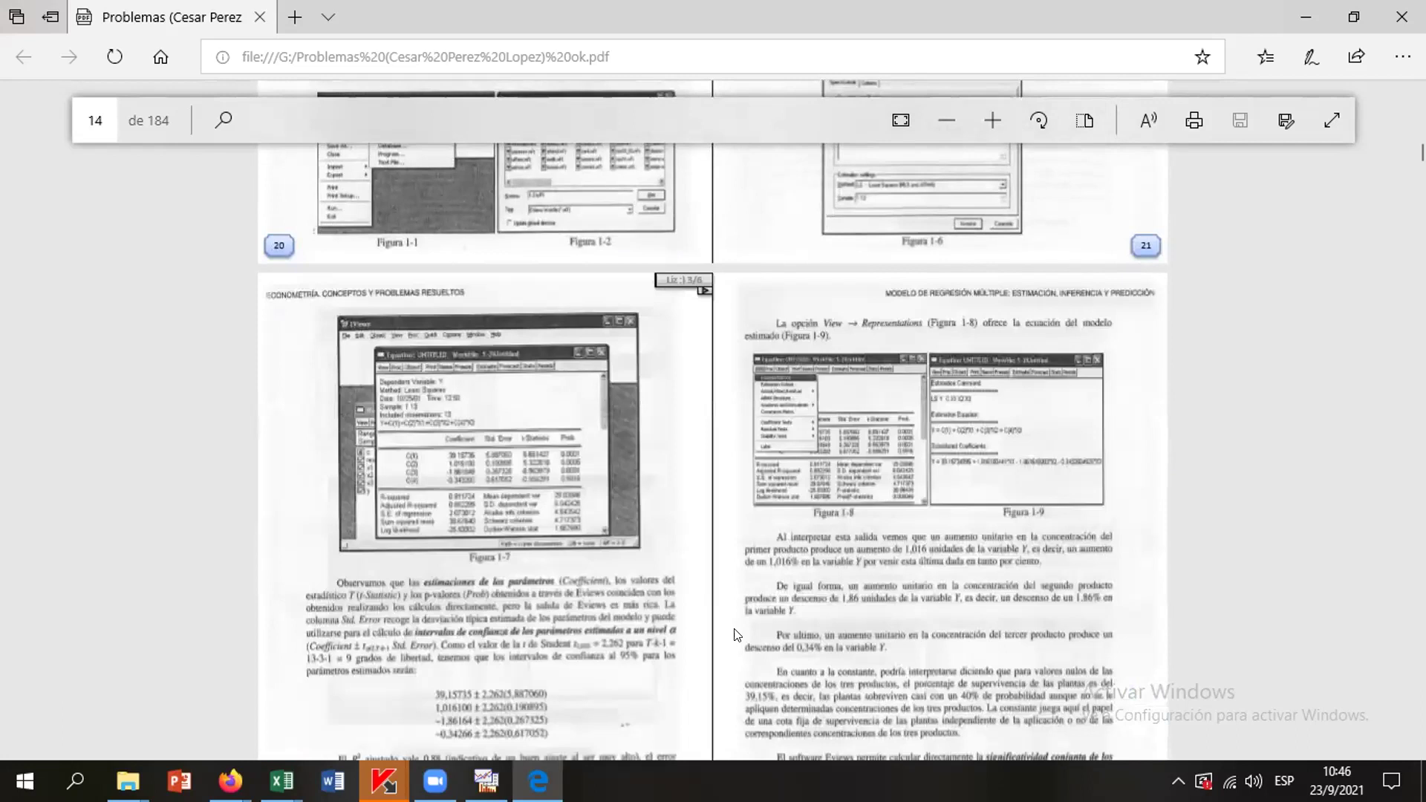
scroll(738, 635, "down", 6)
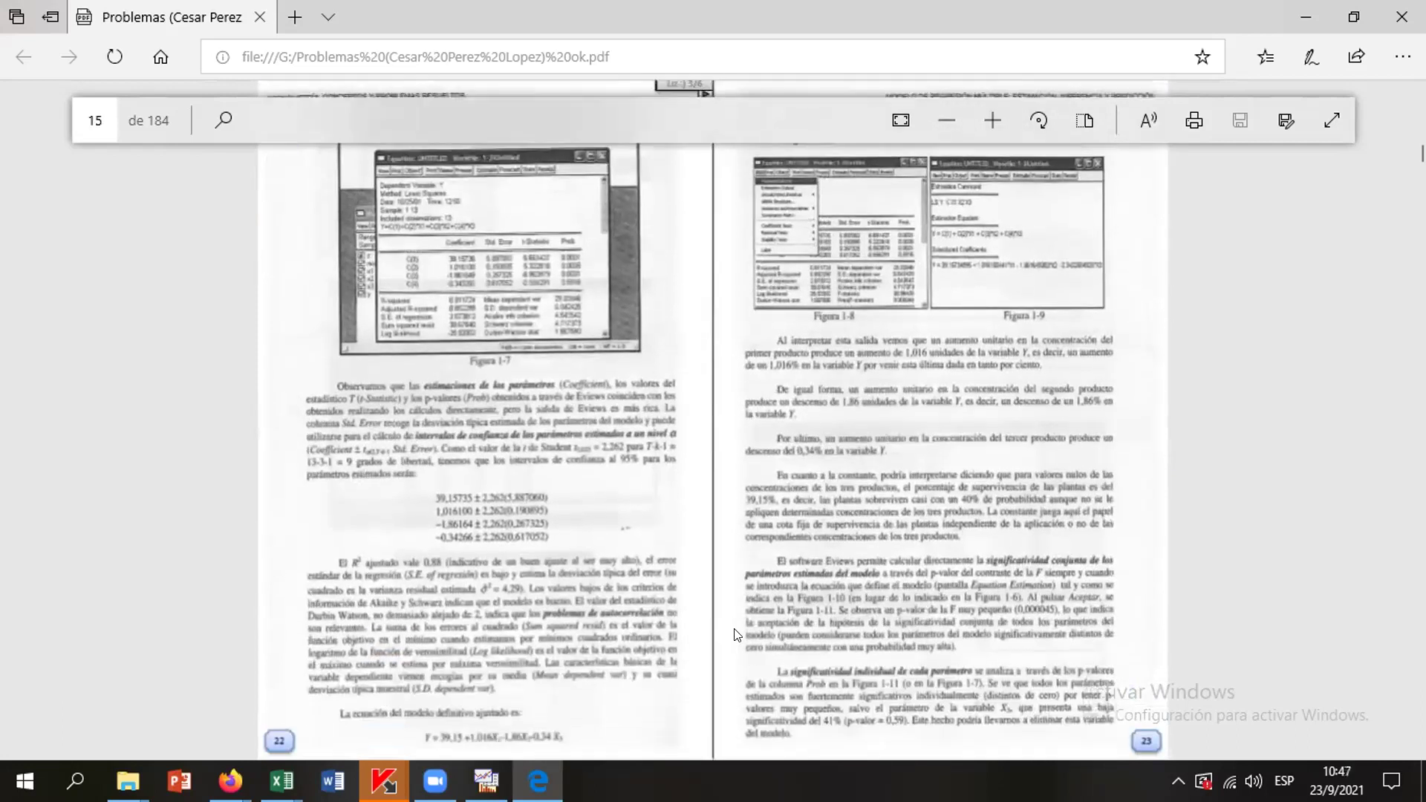
scroll(737, 635, "down", 12)
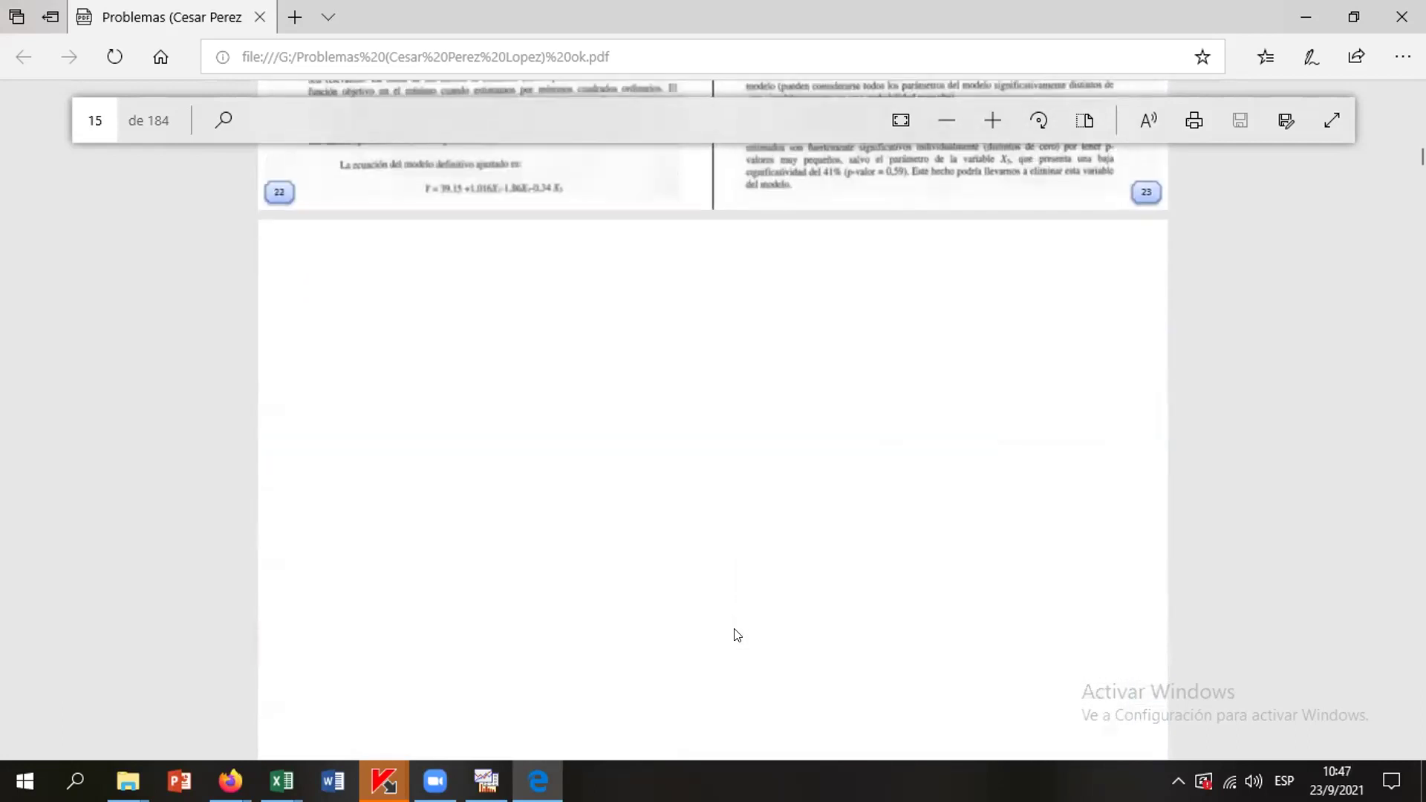
scroll(737, 635, "down", 10)
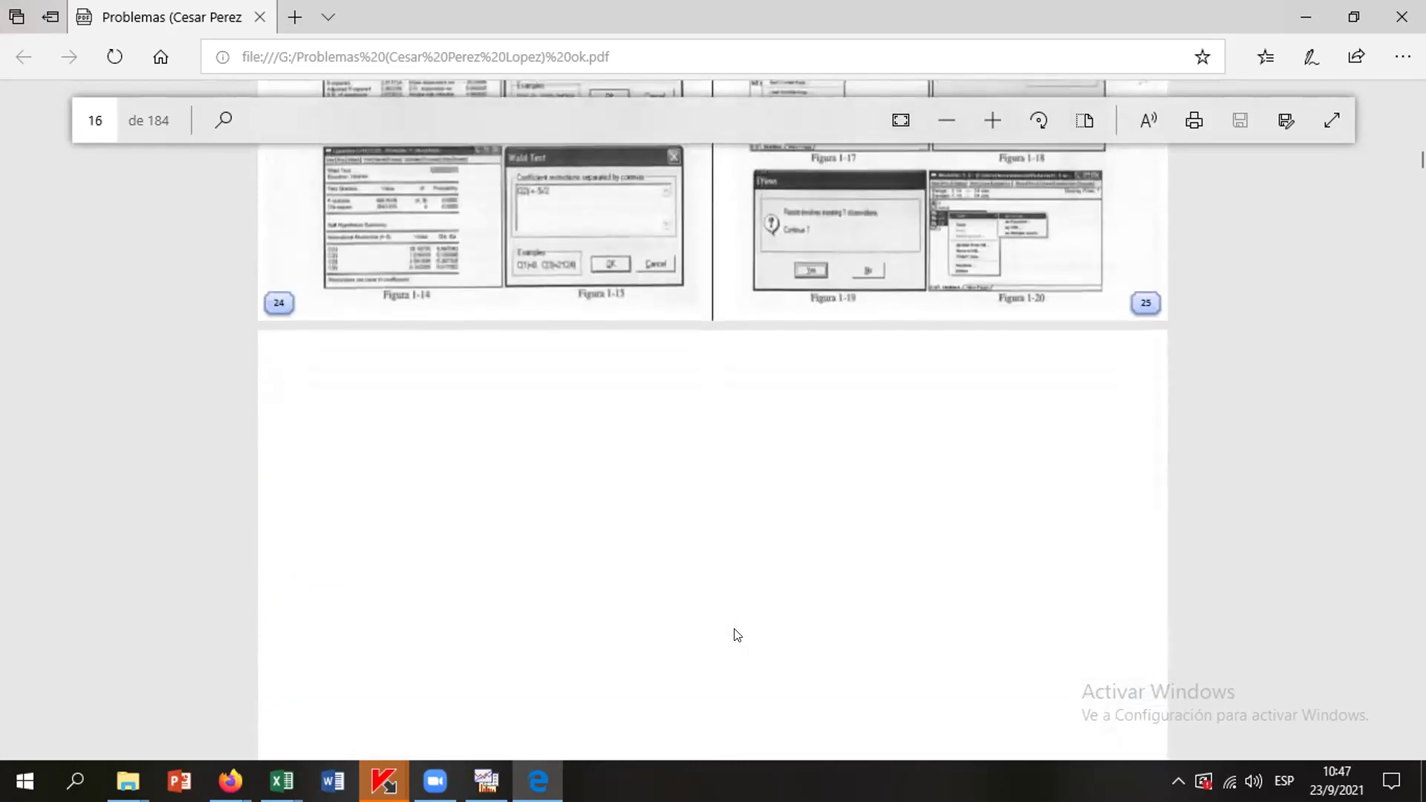
scroll(738, 634, "down", 10)
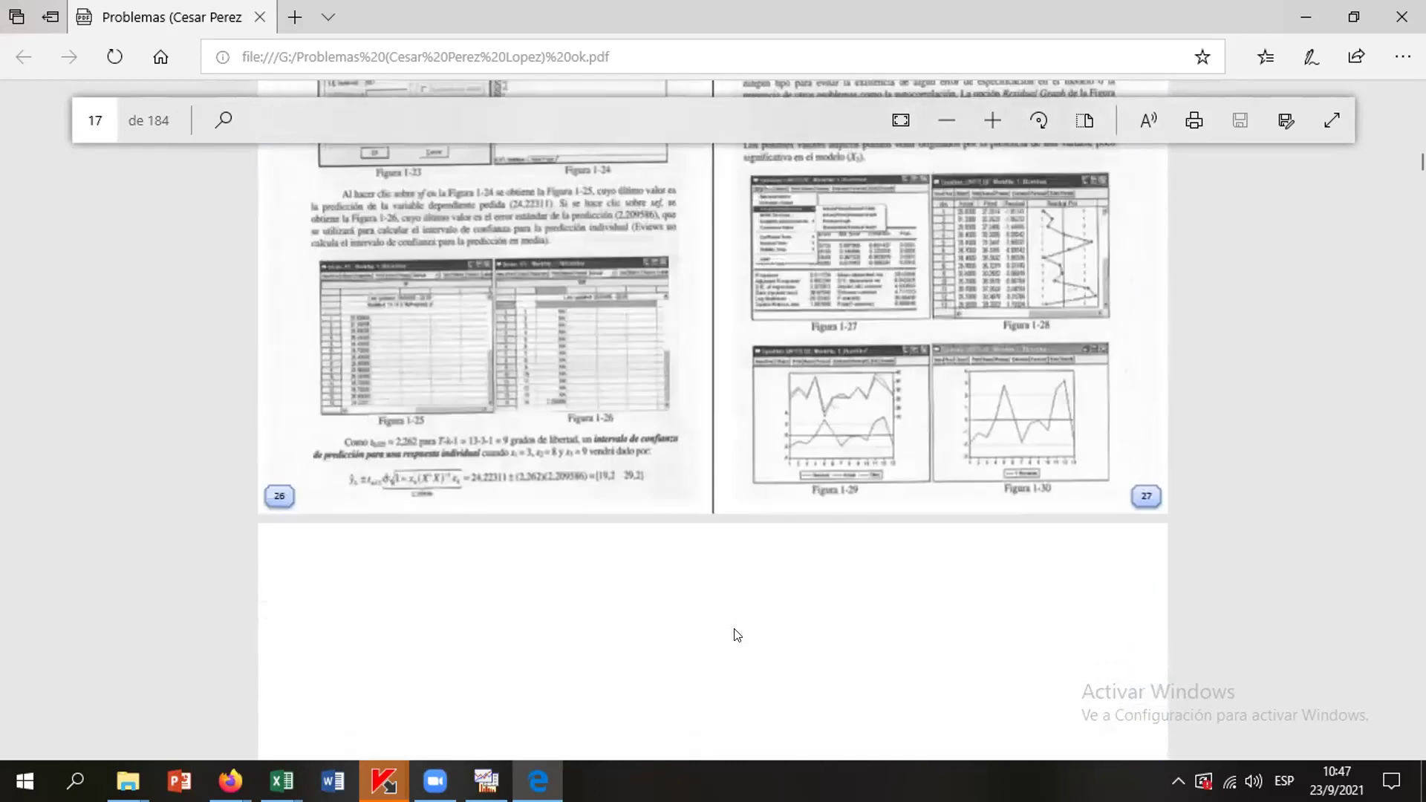
Examine problem 1.4 with its hypothesis tests in EViews and the following Cobb-Douglas production function problem
scroll(735, 635, "down", 10)
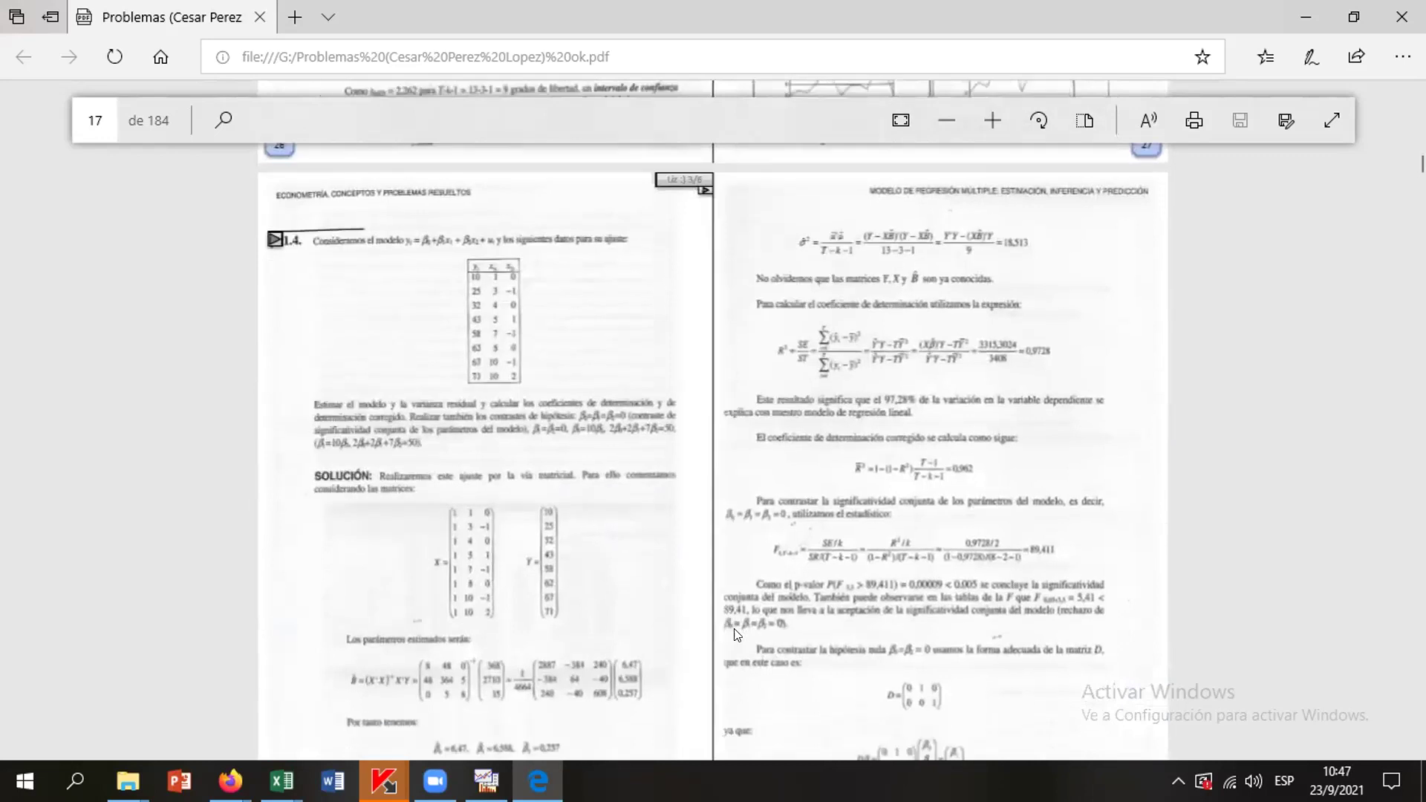
scroll(737, 634, "down", 10)
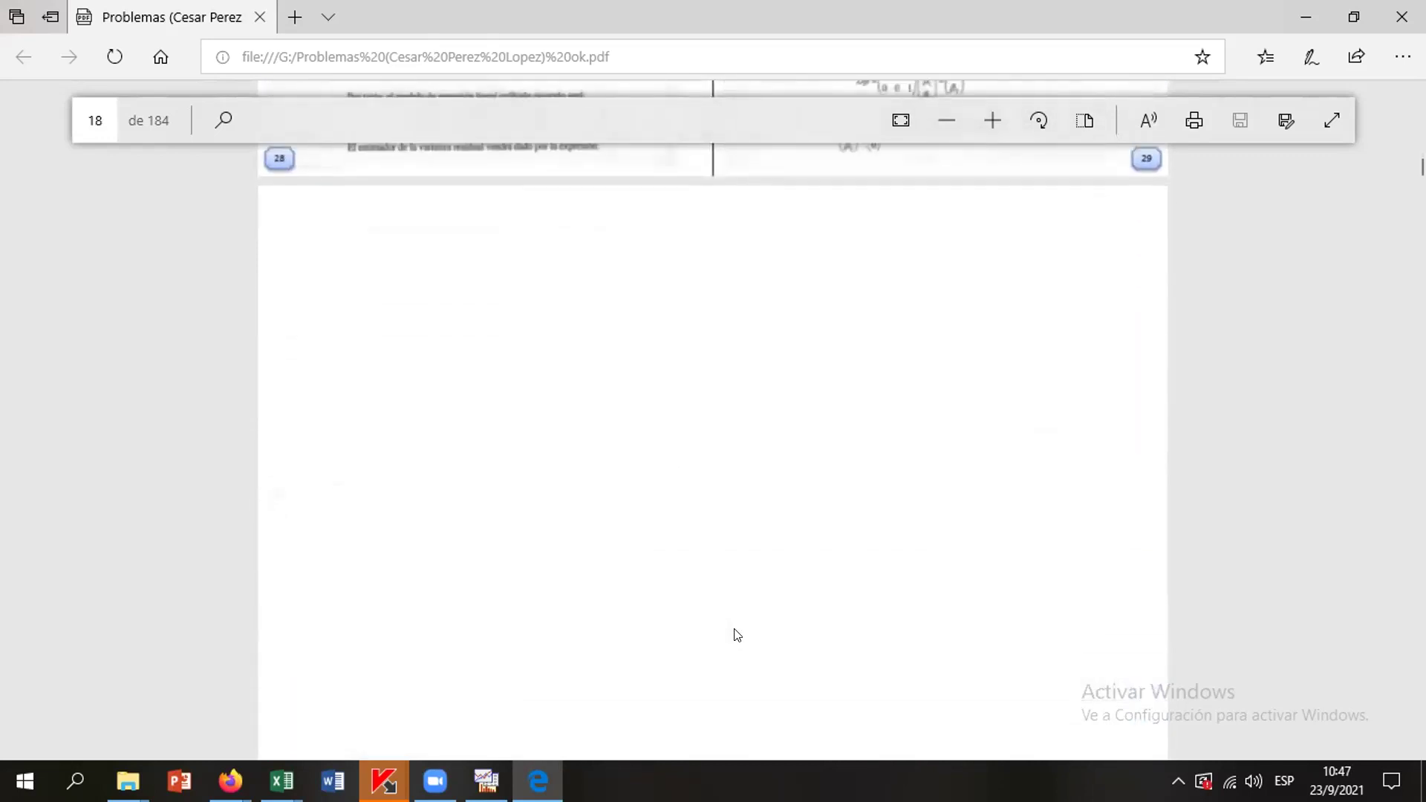
scroll(1017, 609, "down", 4)
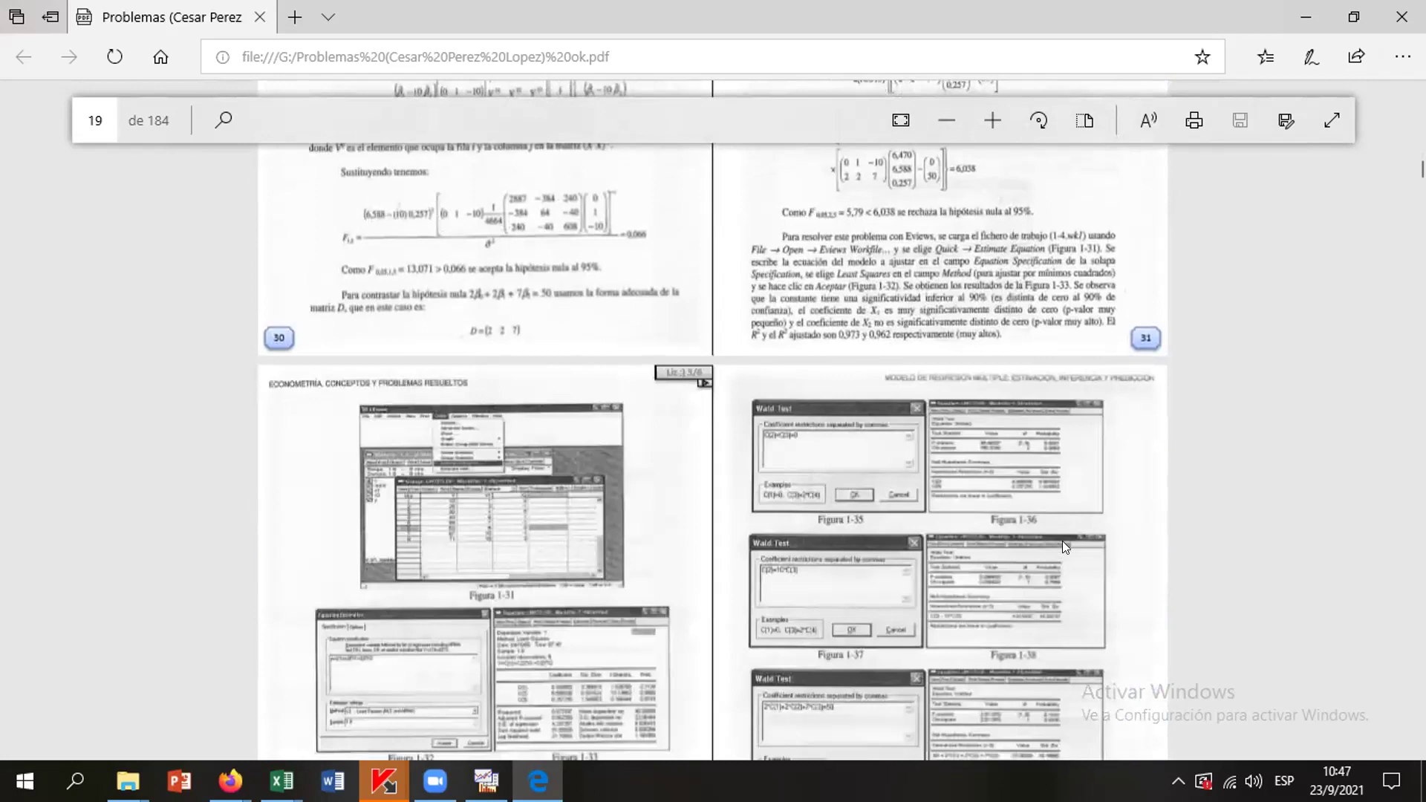
scroll(995, 571, "down", 15)
scroll(1047, 566, "down", 5)
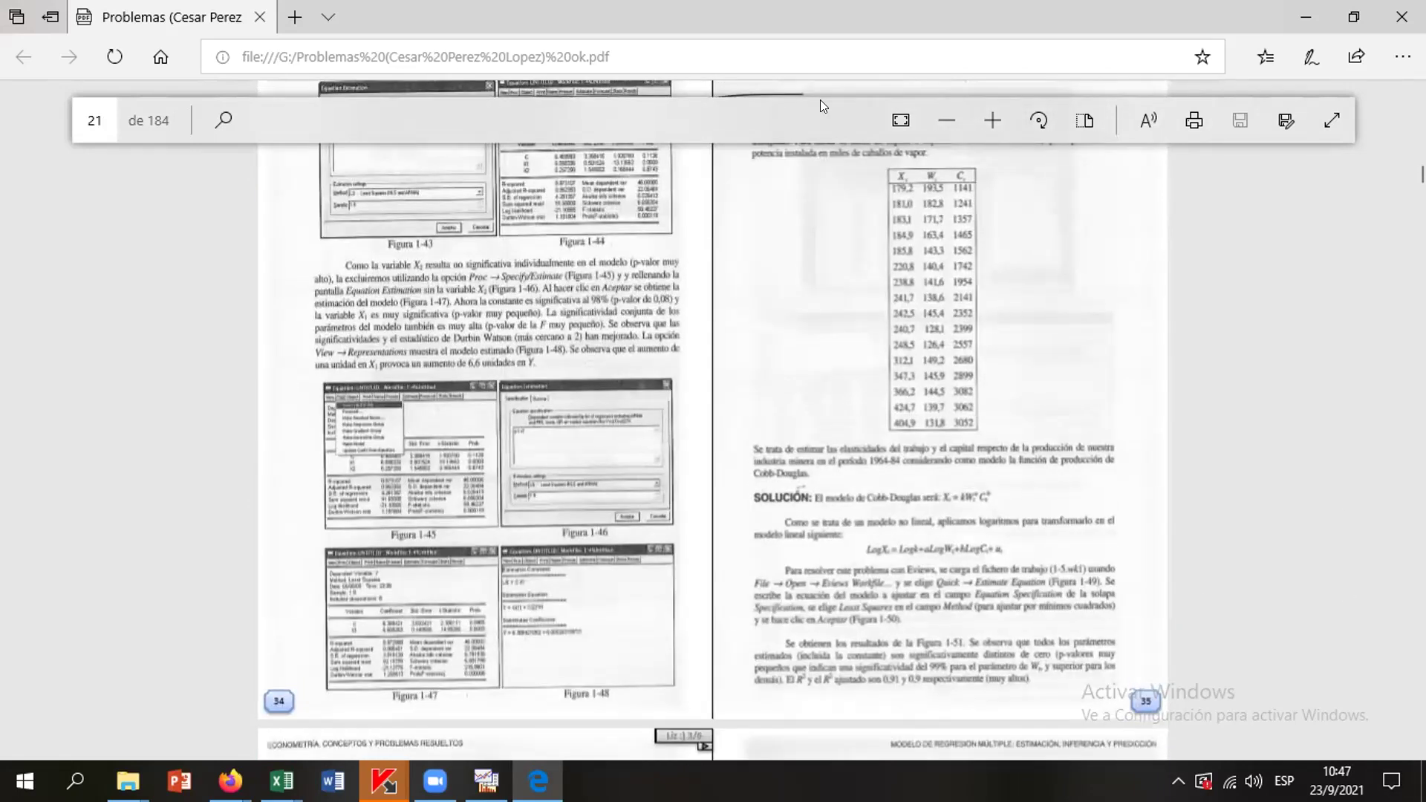
Leave the problems book, switch to File Explorer and open the Econometria folder on the UNTITLED (G:) drive
left_click(1306, 16)
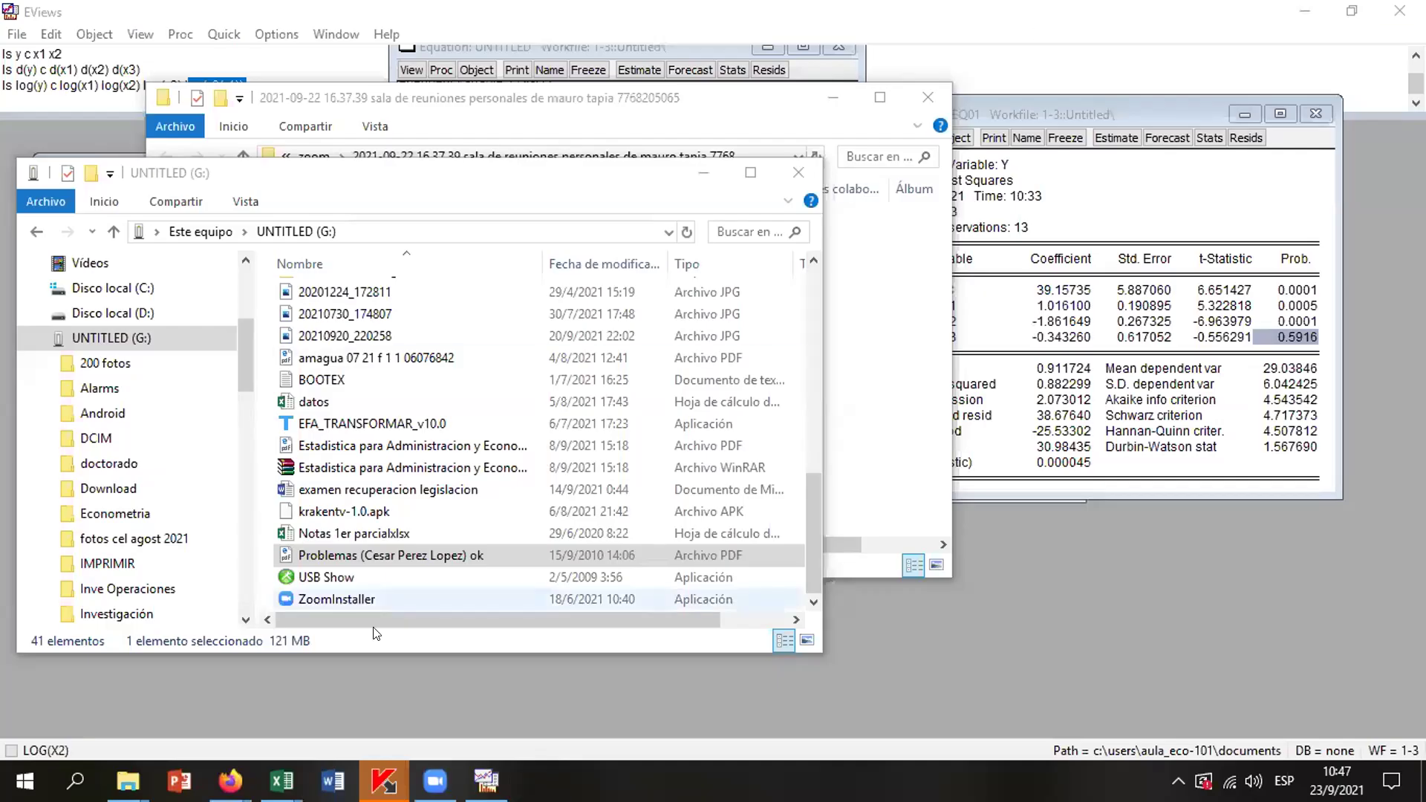
left_click(112, 489)
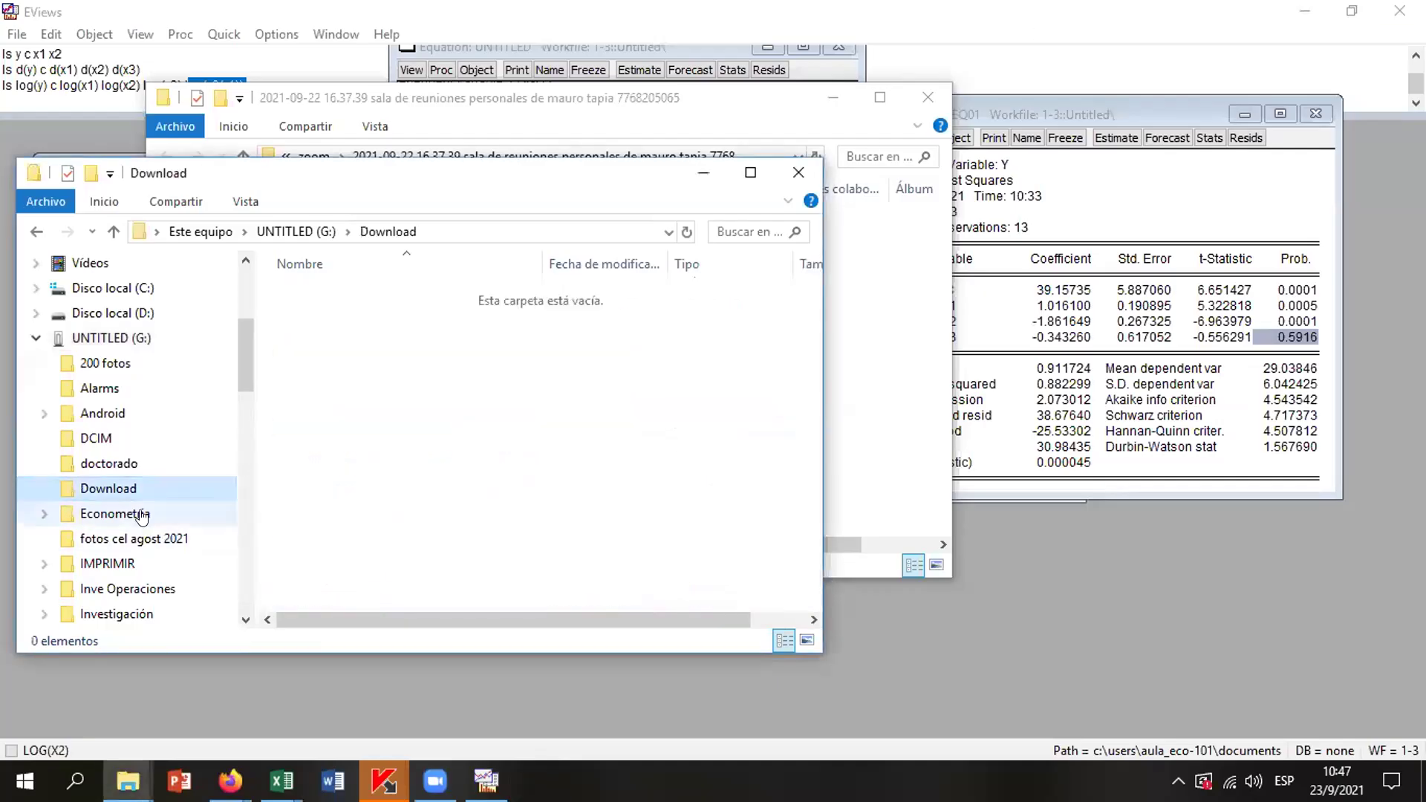
scroll(126, 520, "down", 1)
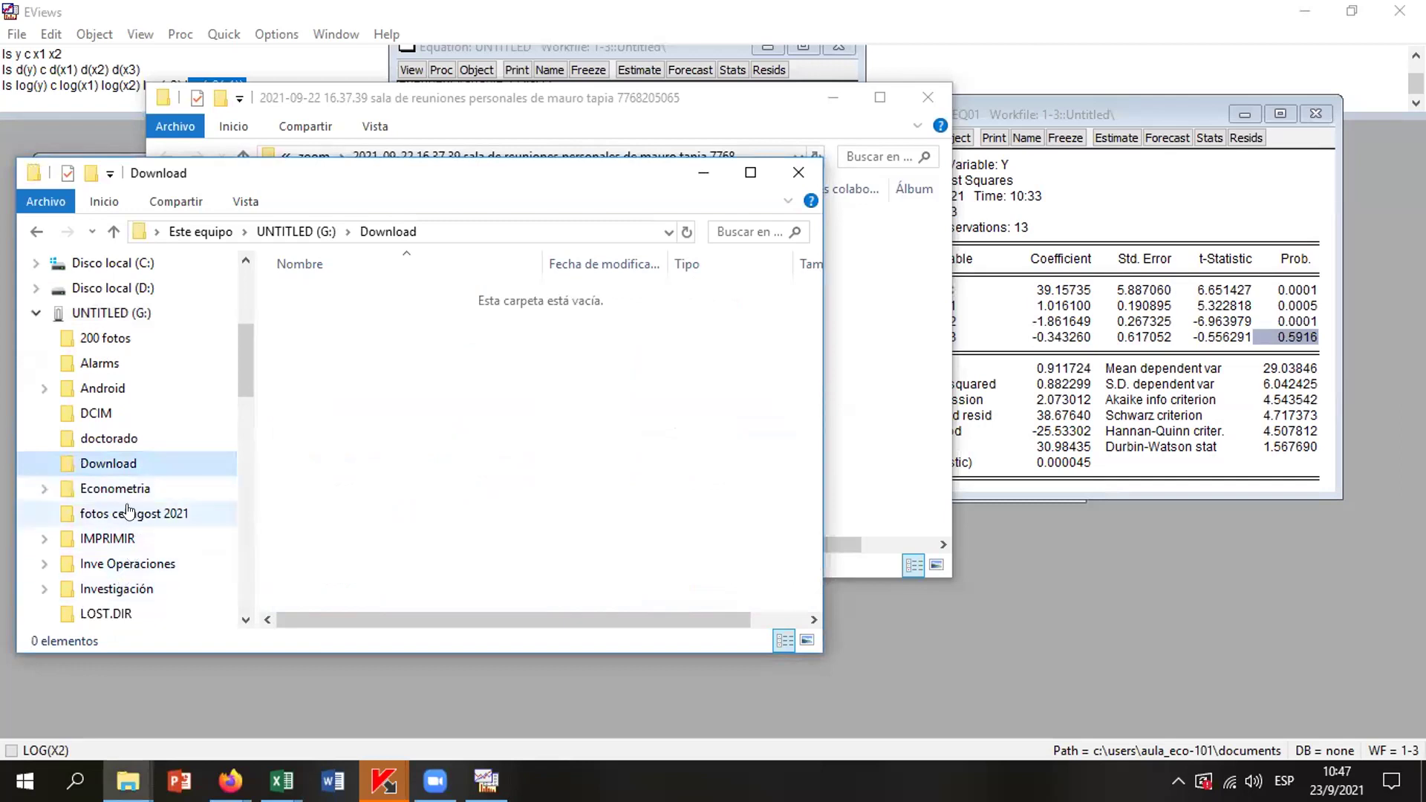
left_click(115, 488)
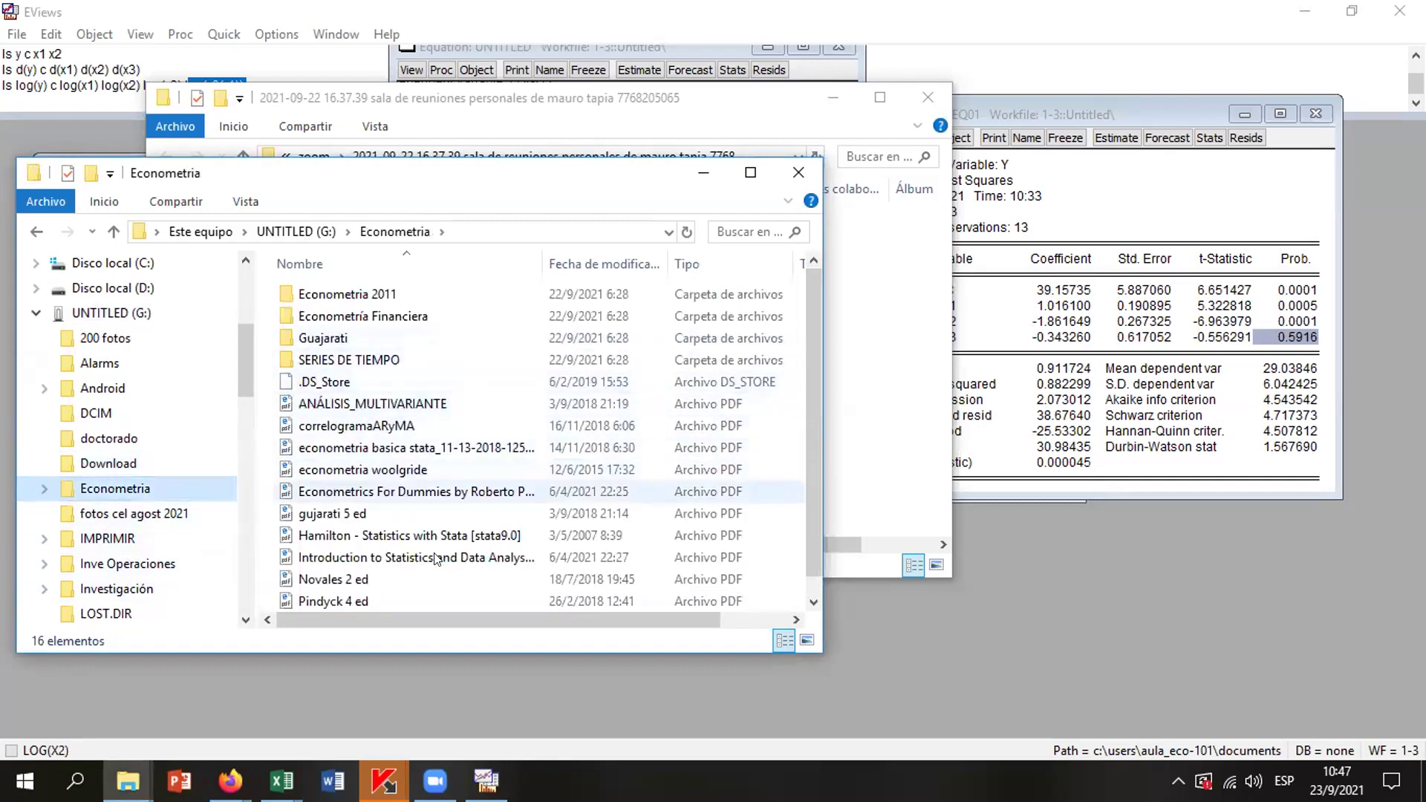
Look through the econometrics PDFs in the Econometria folder, from Regression_Models_For_Categorical_Dependent_Variables_USING_STATA back to ANÁLISIS_MULTIVARIANTE
scroll(448, 568, "down", 1)
left_click(415, 599)
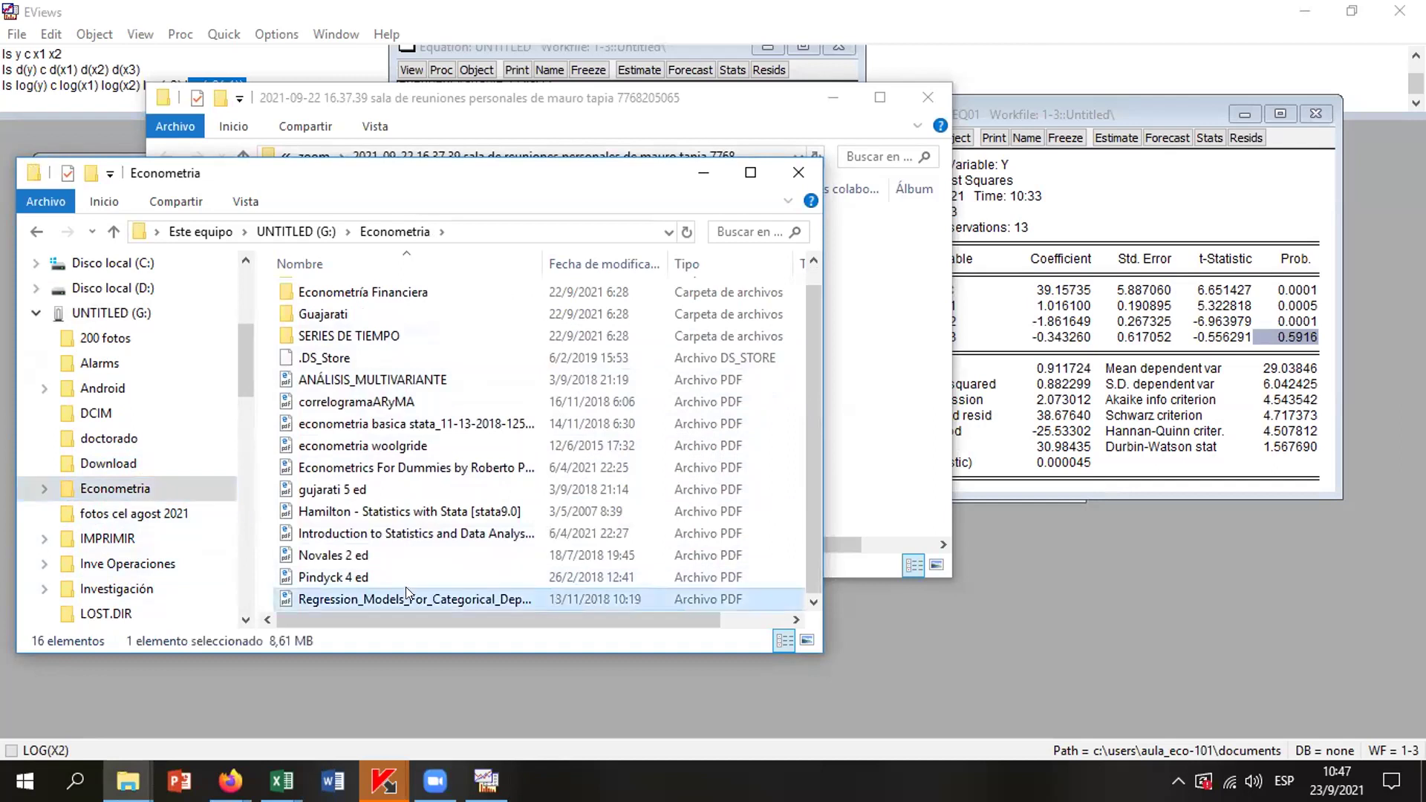
left_click(343, 578)
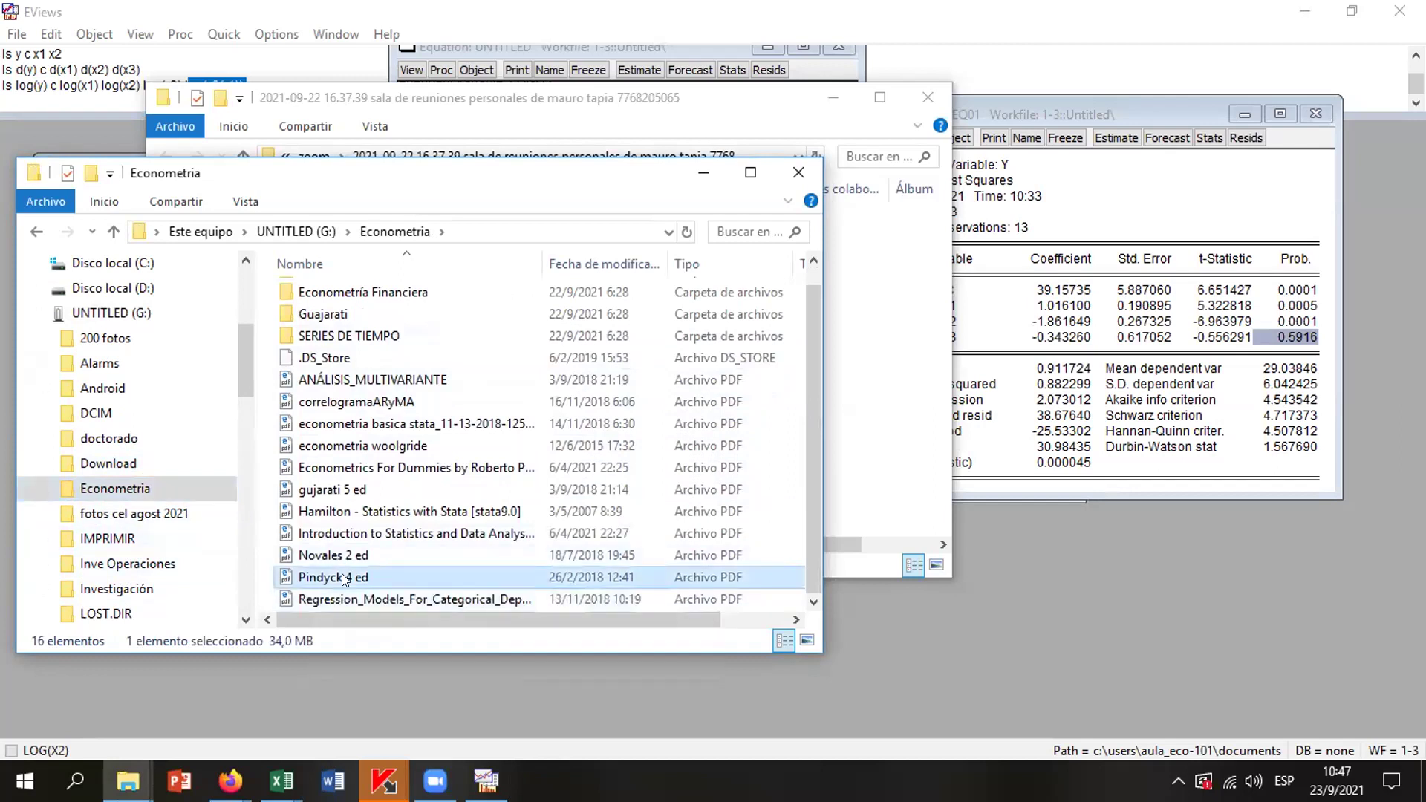
key("Up")
key("Up")
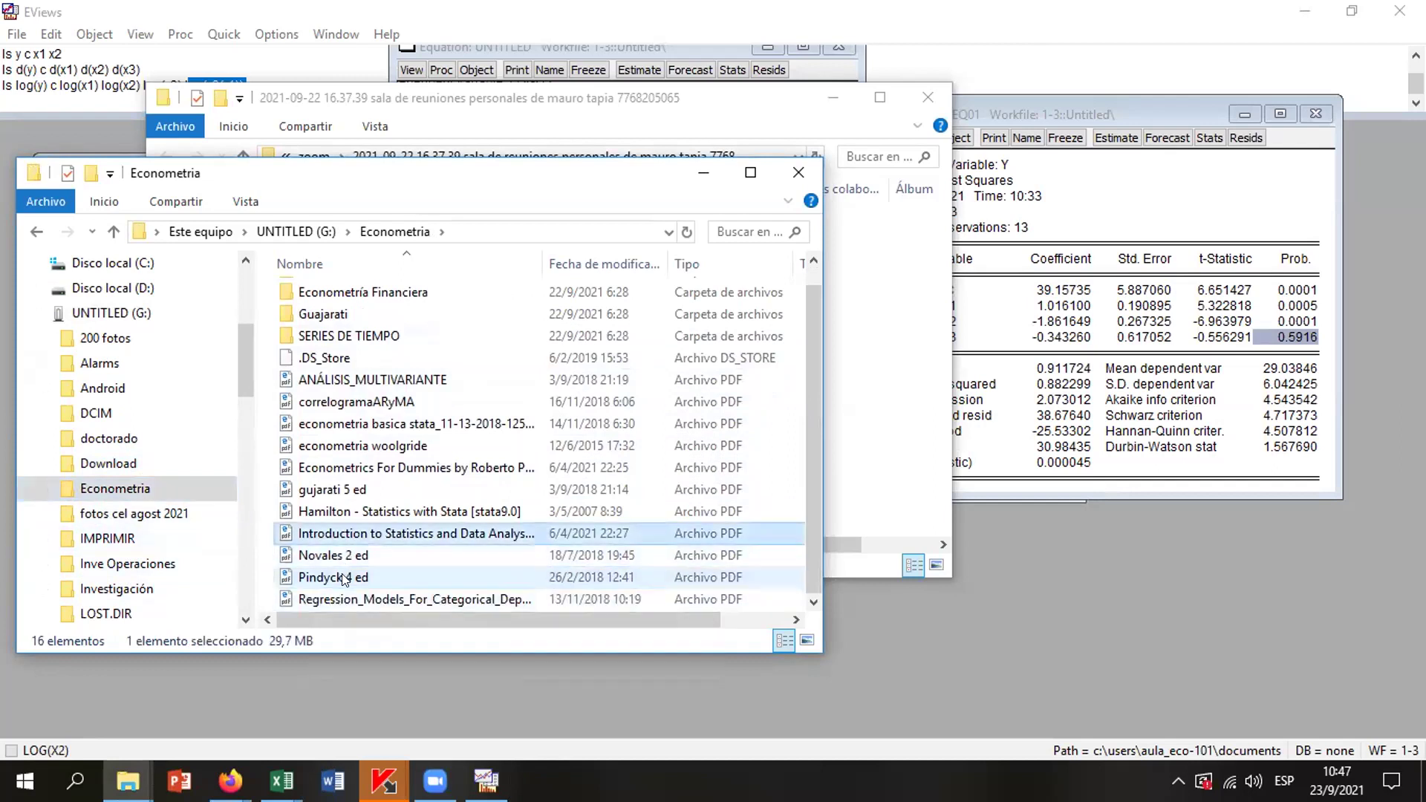
key("Up")
key("Up")
key("Up")
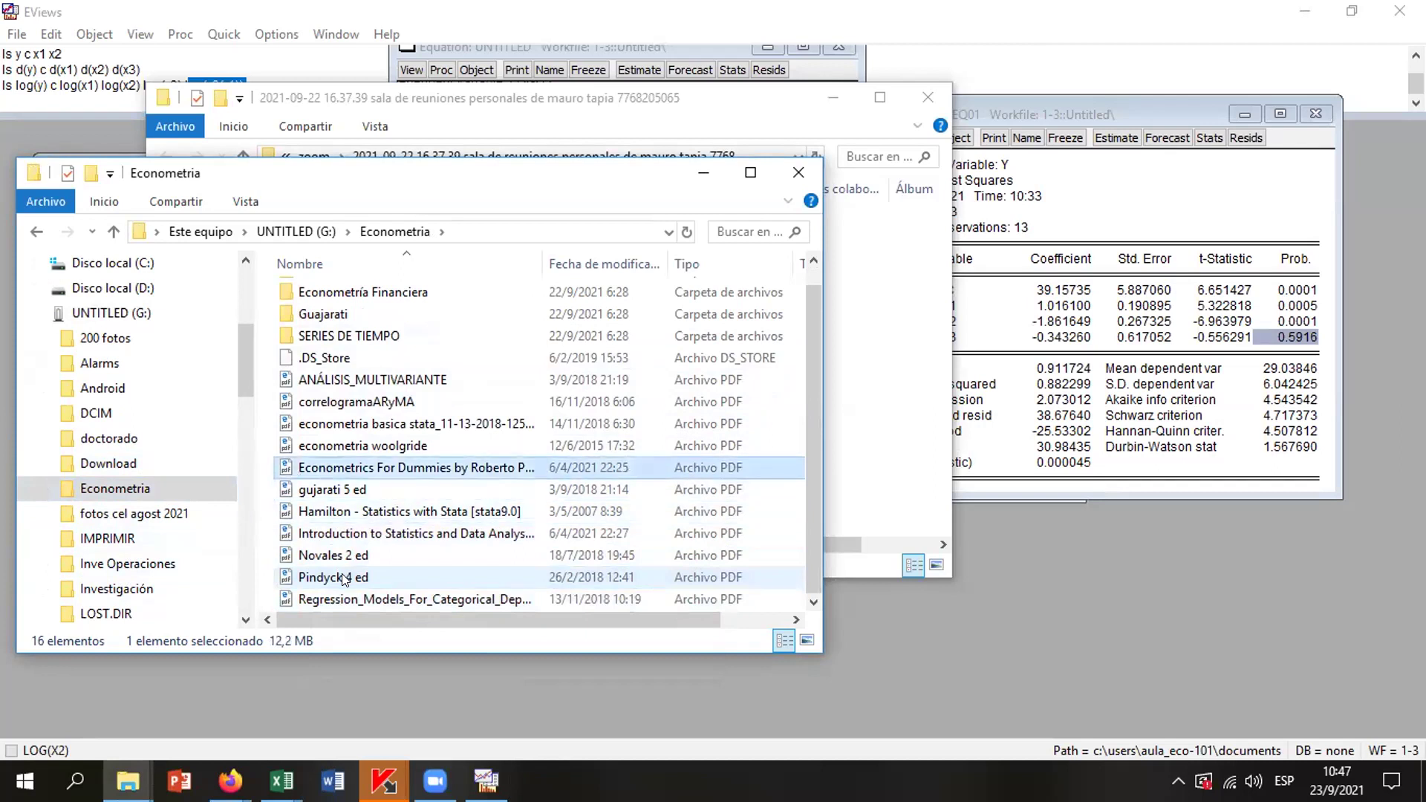
key("Up")
key("Up")
key("Down")
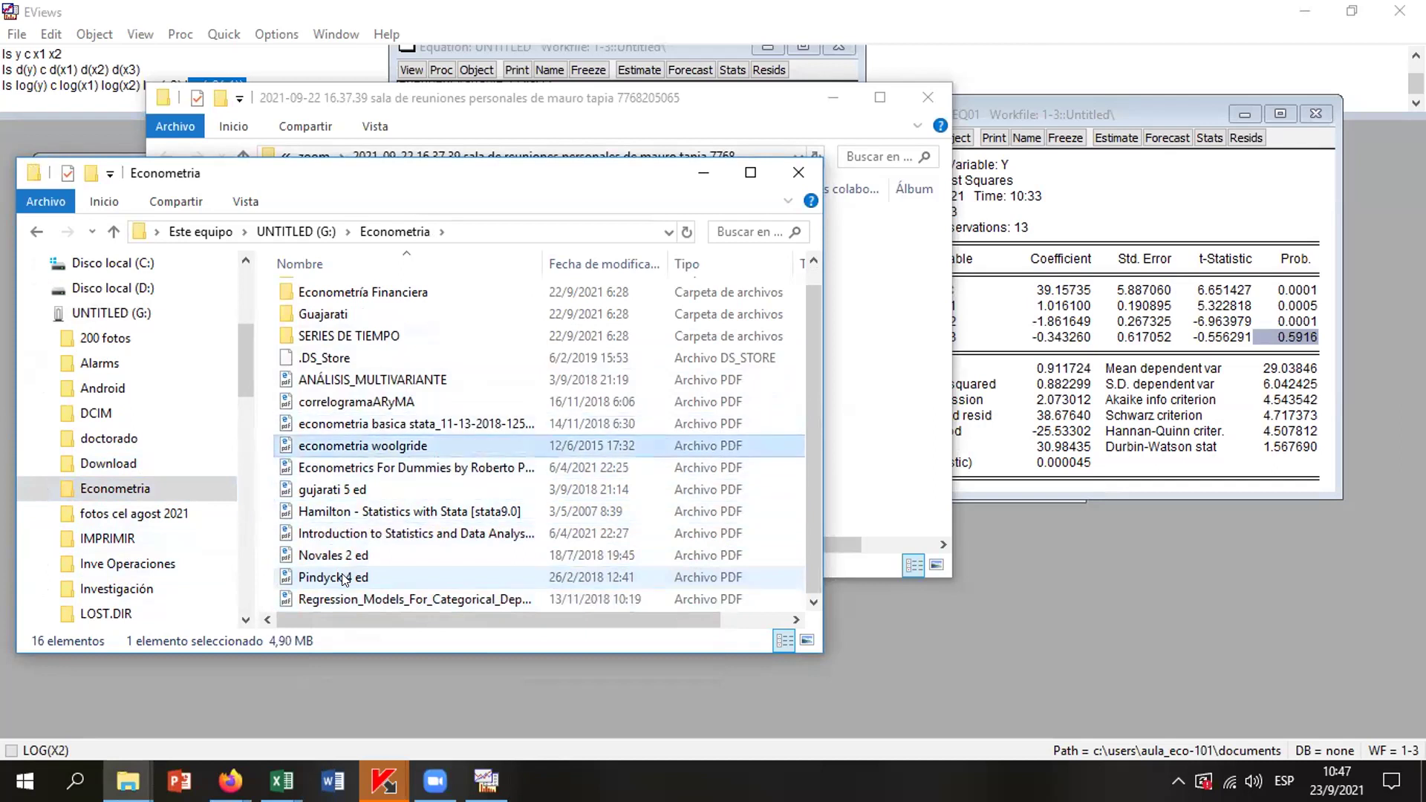
key("Up")
key("Up")
key("Up")
key("Up")
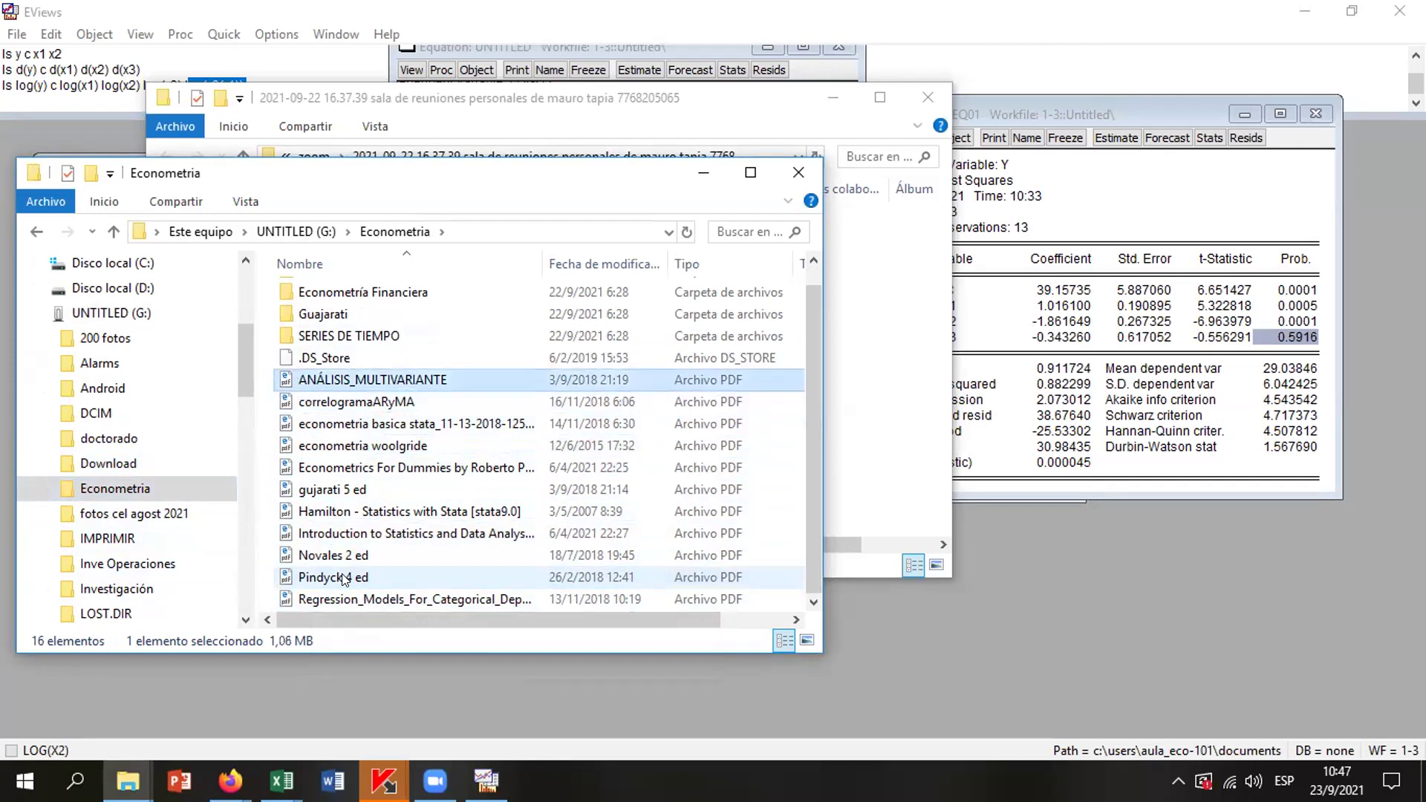
Open the Regression_Models_For_Categorical_Dependent_Variables_USING_STATA PDF from the Econometria folder, and return to File Explorer
key("Down")
key("Down")
key("Down")
key("Down")
key("Down")
key("Down")
key("Down")
key("Down")
key("Down")
key("Down")
key("Down")
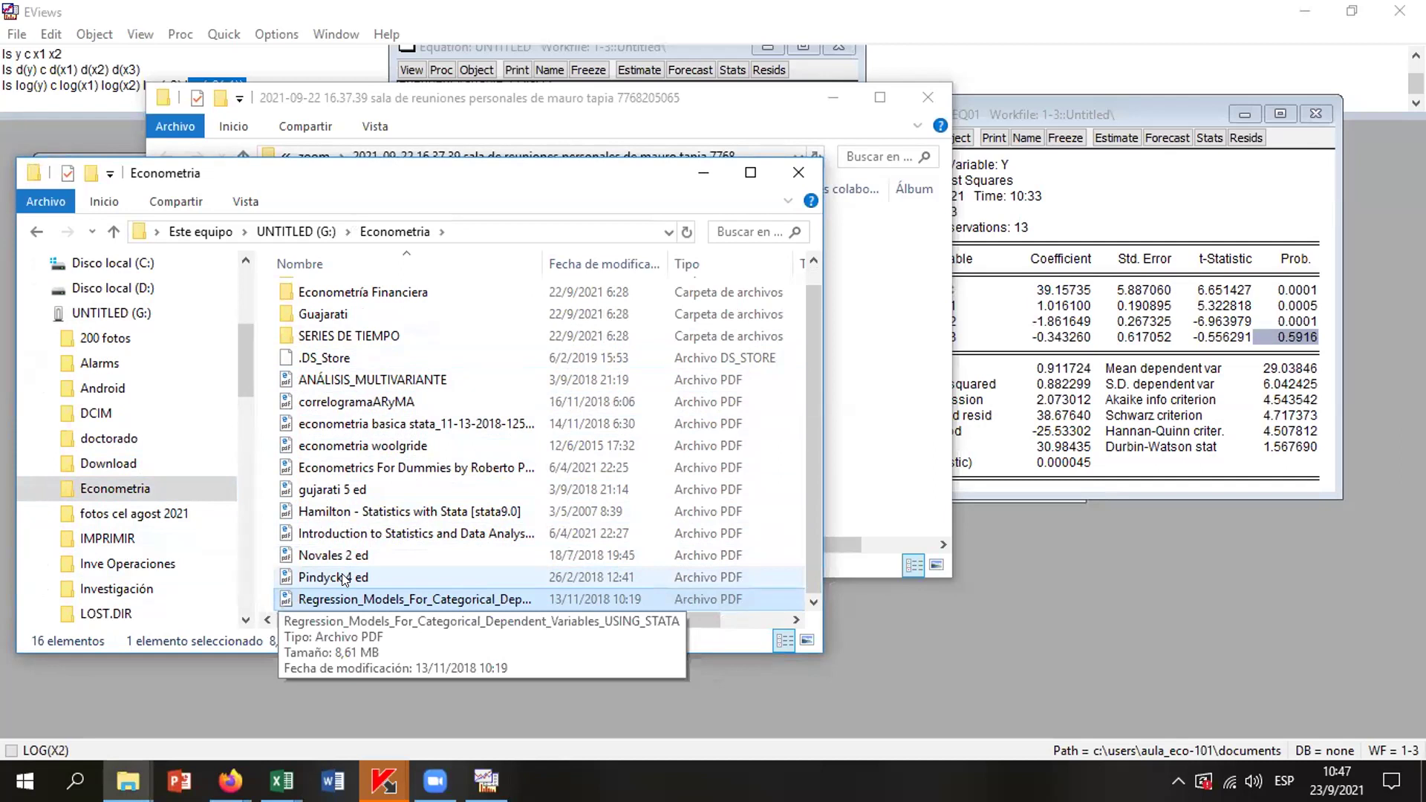
key("Return")
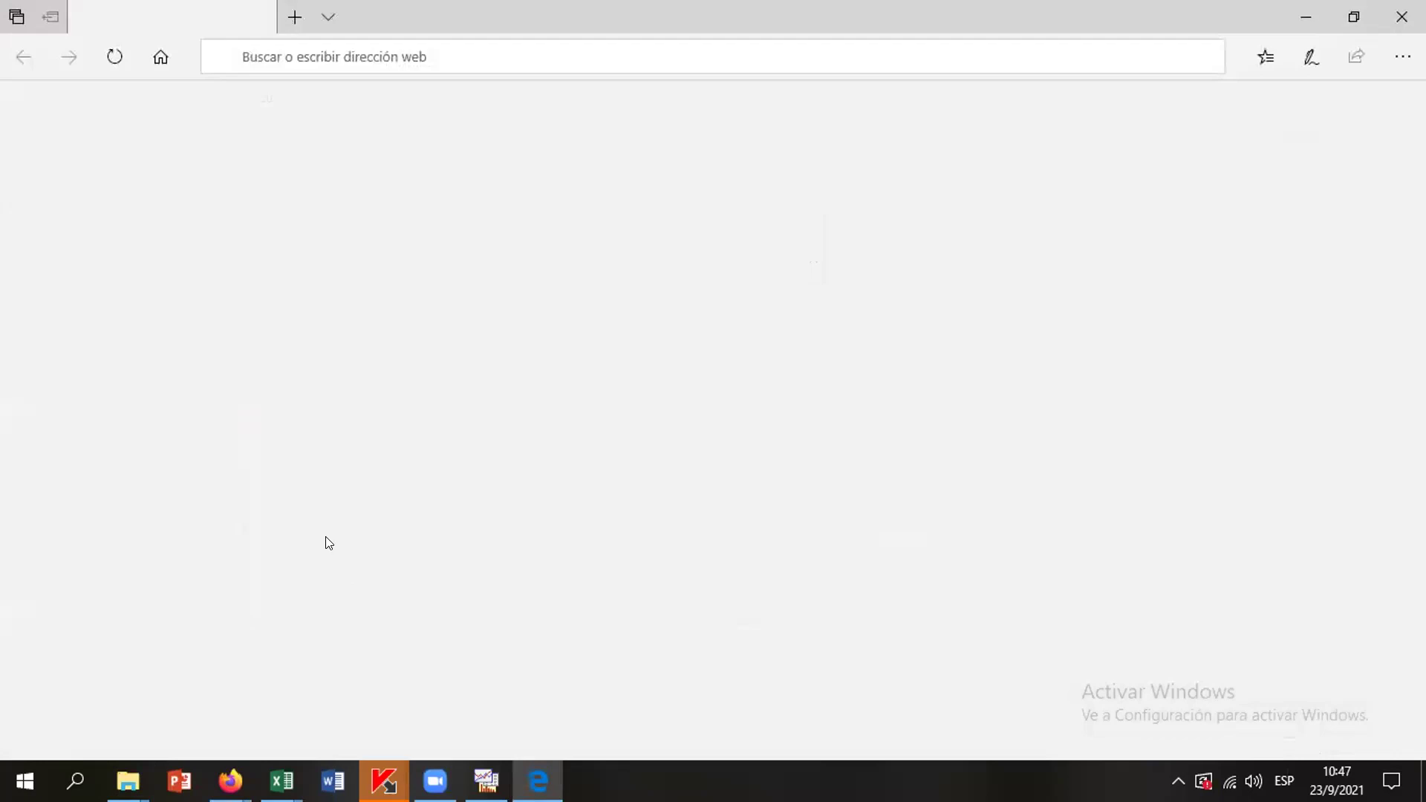
left_click(946, 56)
key("alt+Tab")
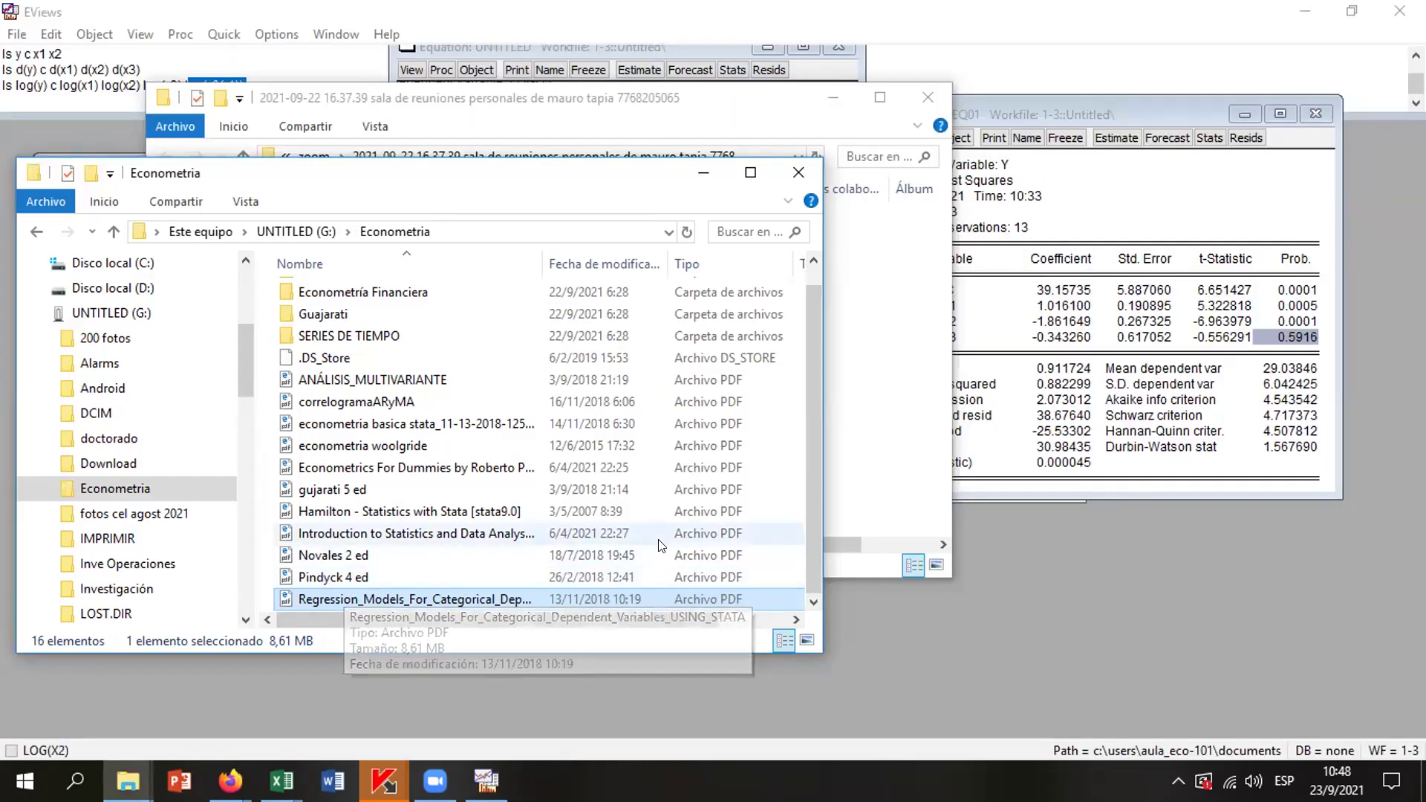
Open the Regression_Models_For_Categorical_Dependent_Variables_USING_STATA PDF, look through its table of contents up to the models for nominal outcomes, and close it
double_click(512, 600)
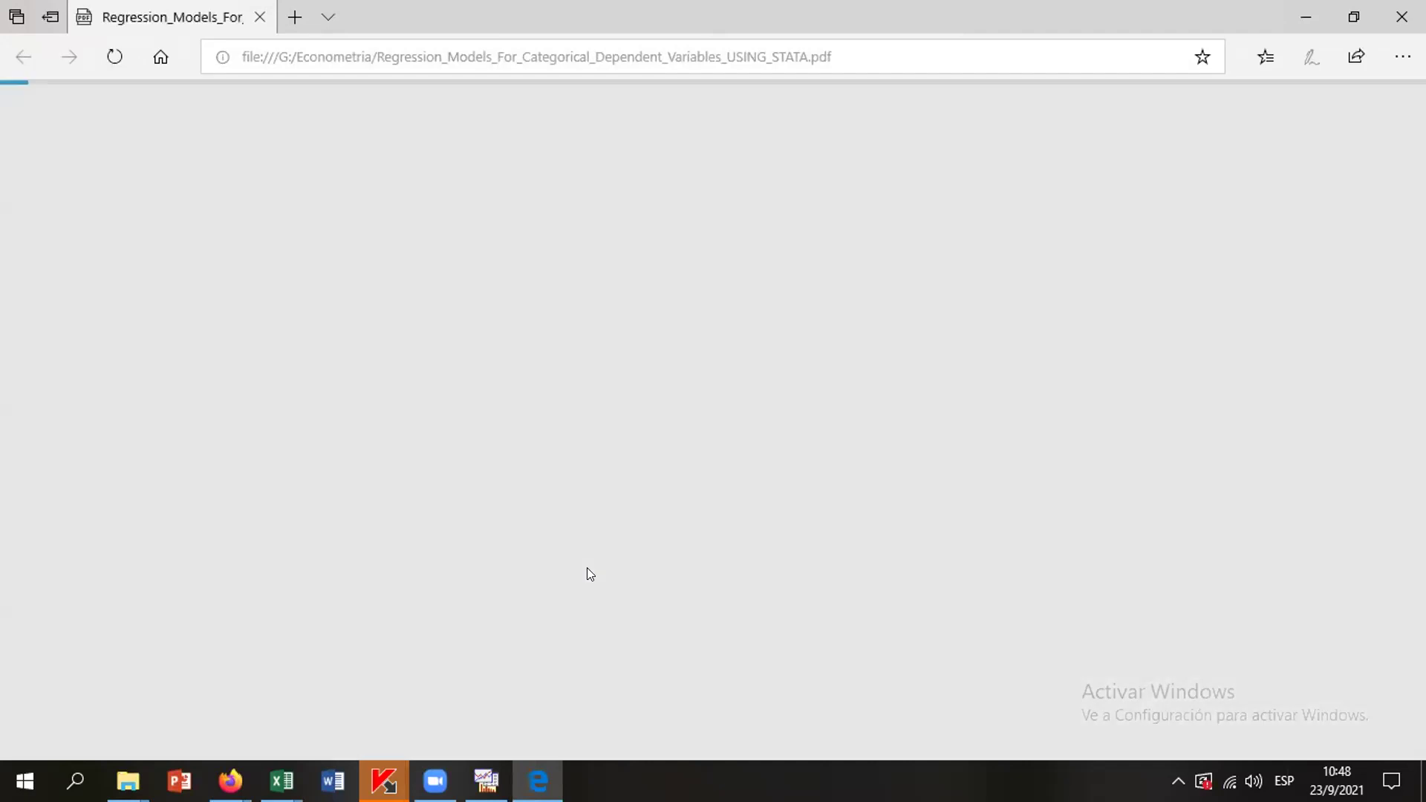
scroll(587, 568, "down", 10)
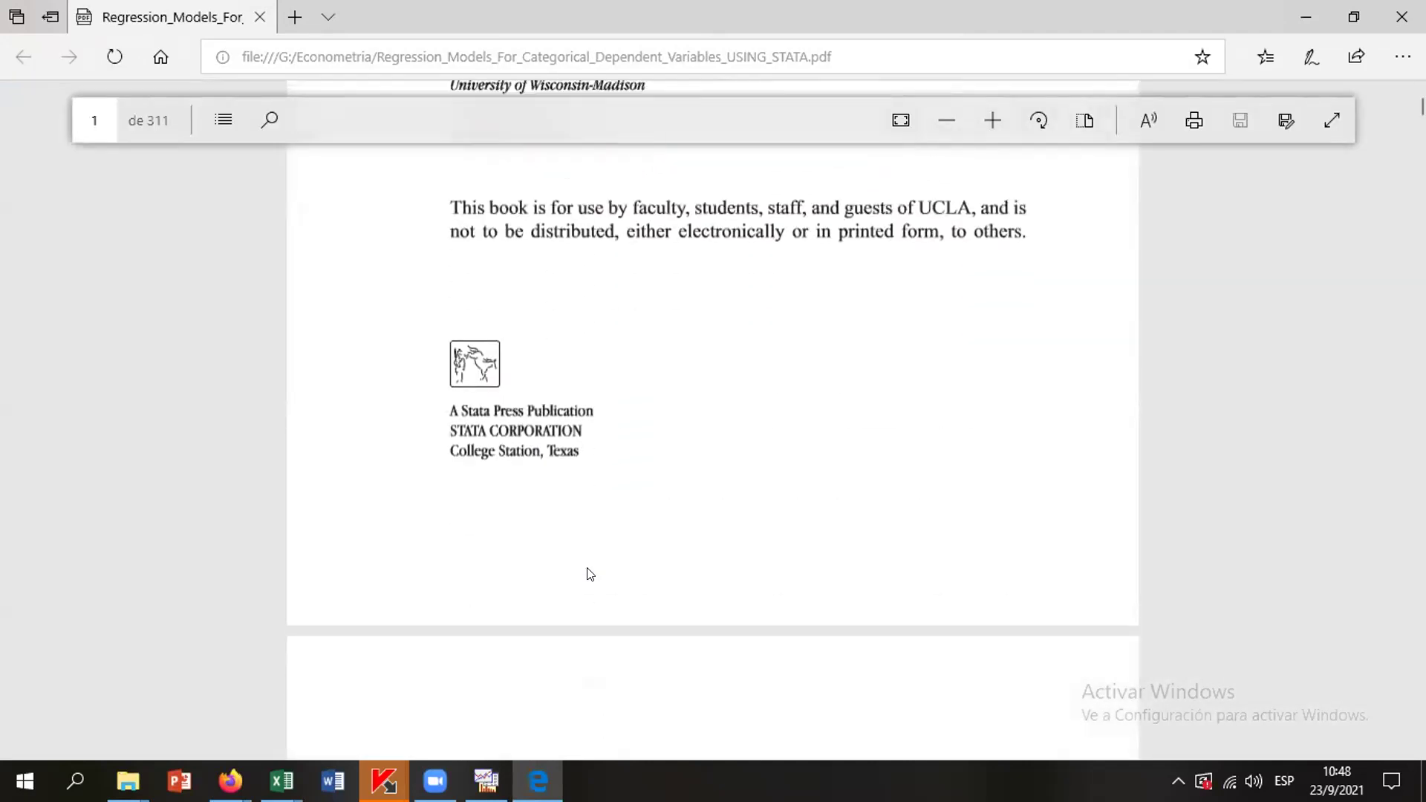
scroll(589, 574, "down", 15)
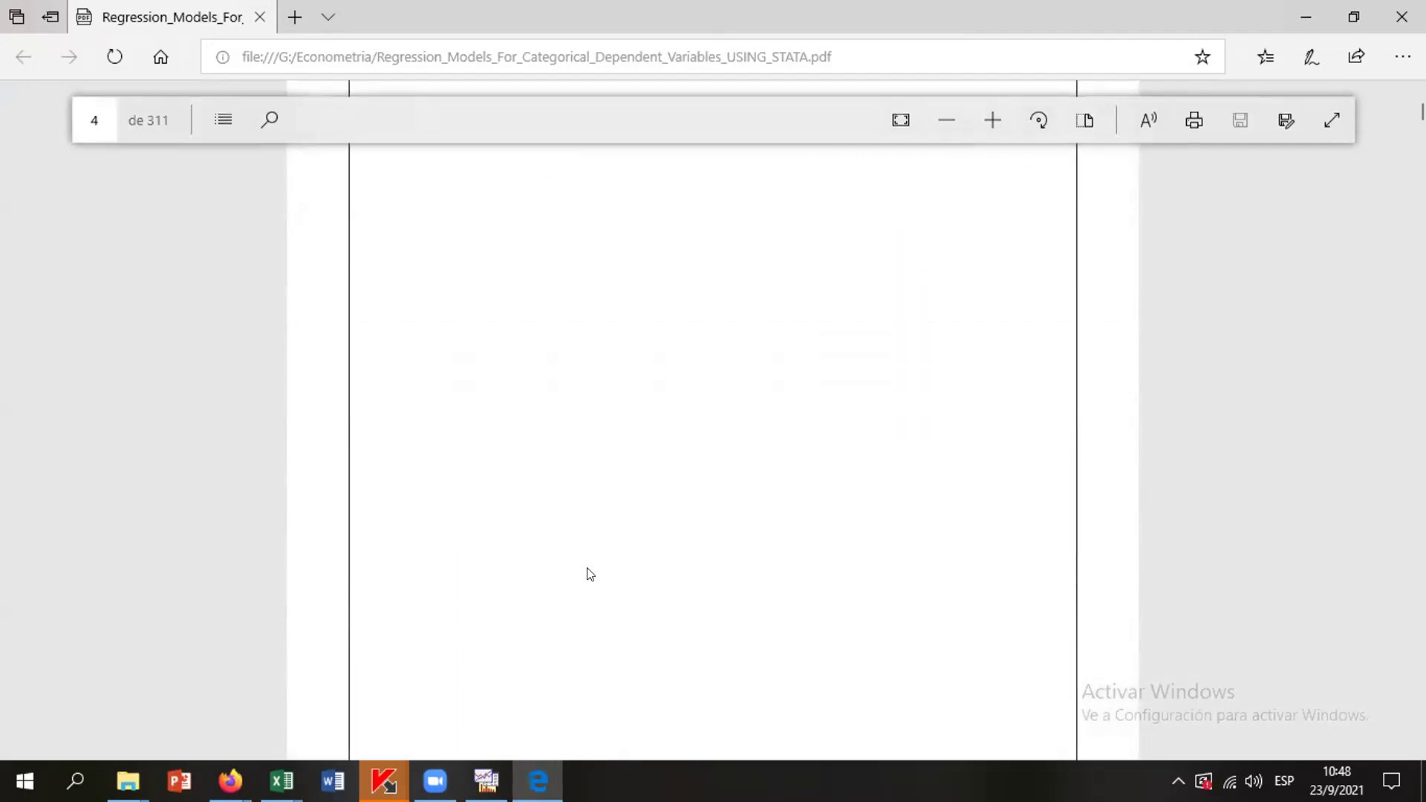
scroll(588, 573, "down", 15)
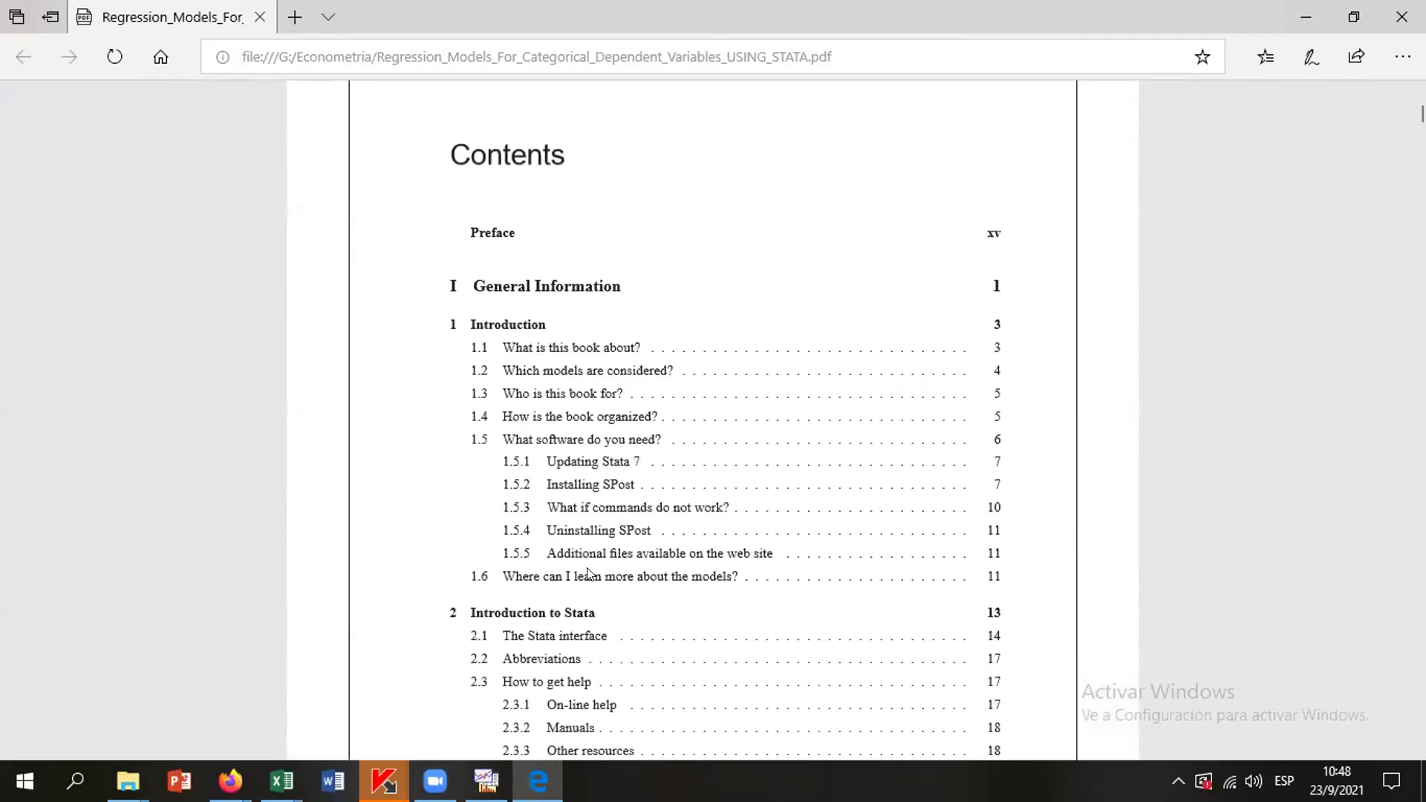
scroll(589, 573, "down", 15)
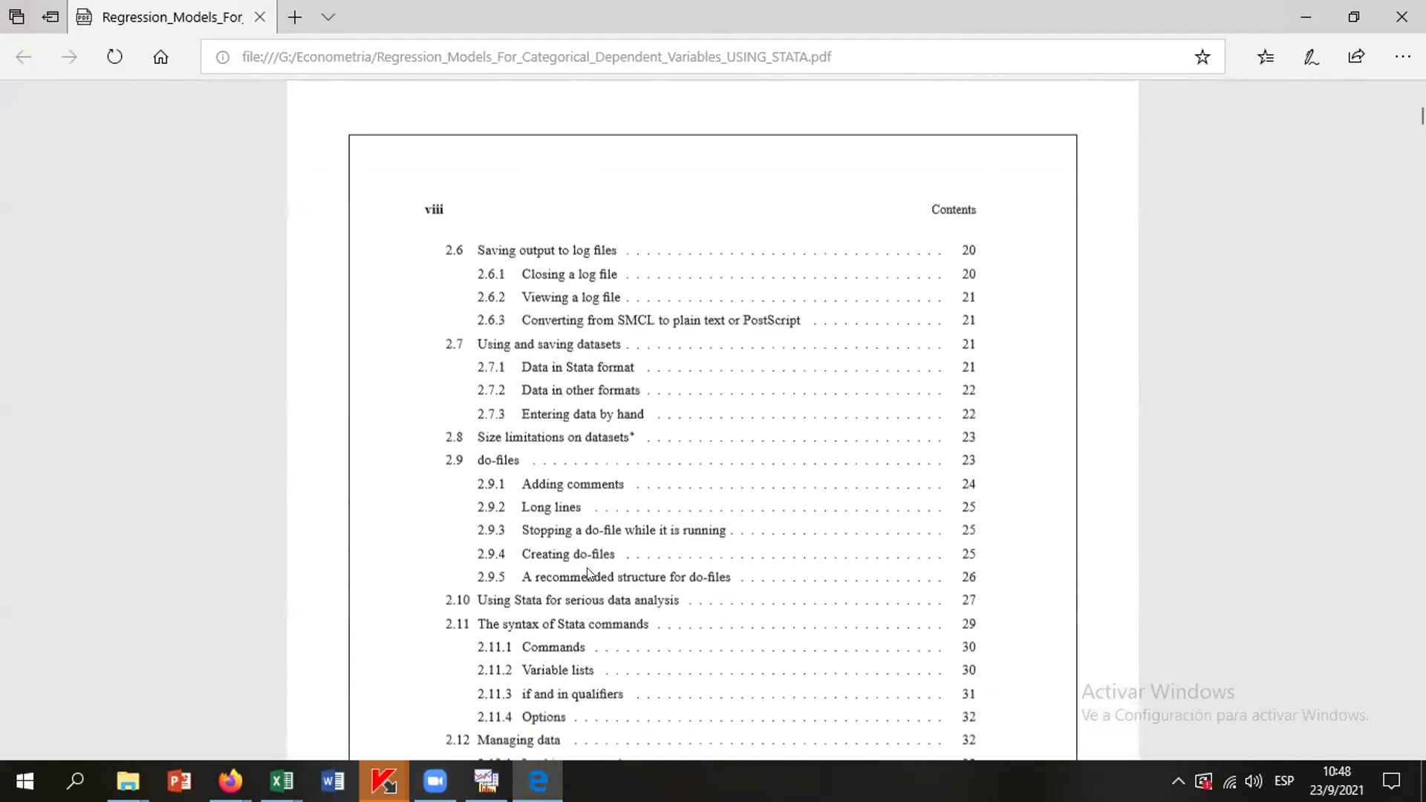
scroll(589, 573, "down", 15)
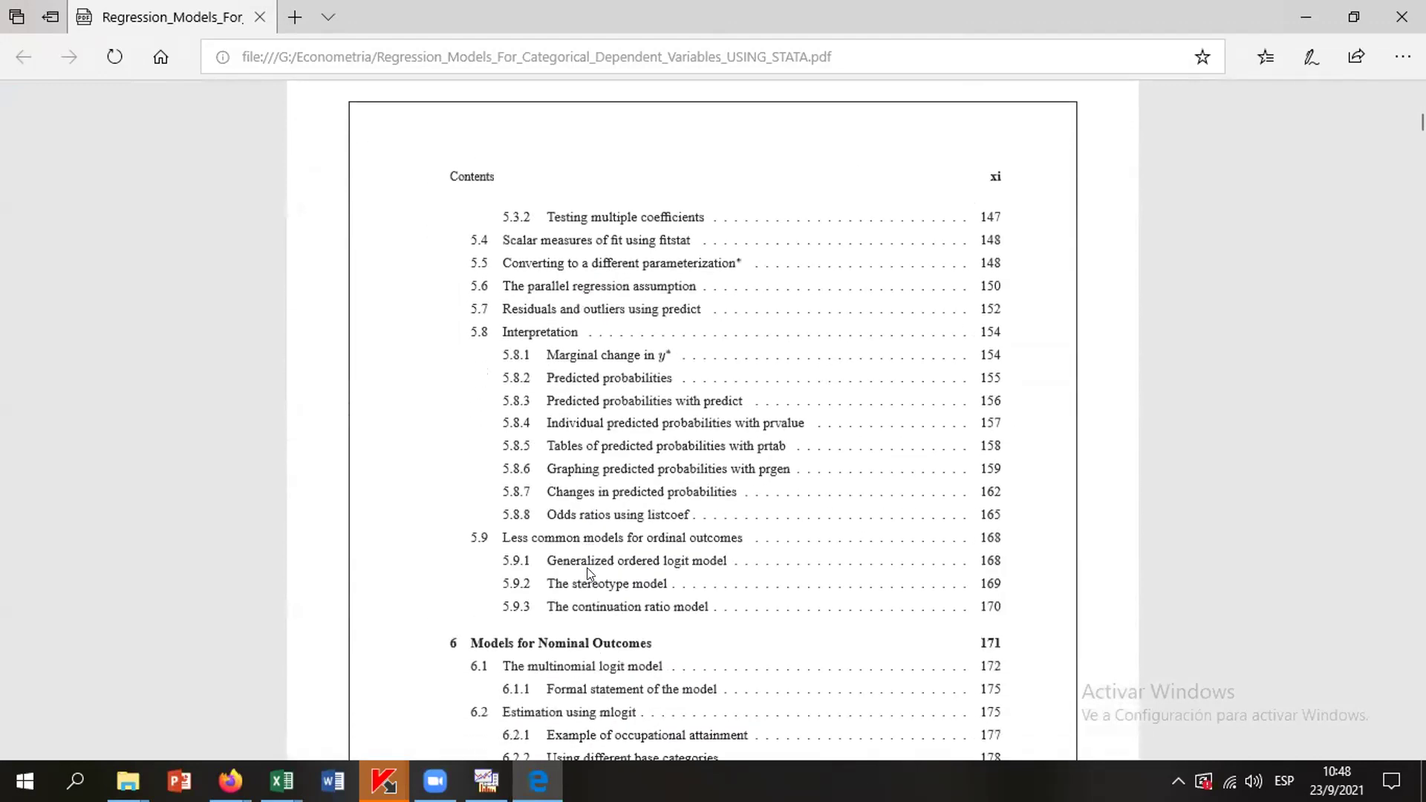
scroll(589, 573, "down", 10)
left_click(1401, 16)
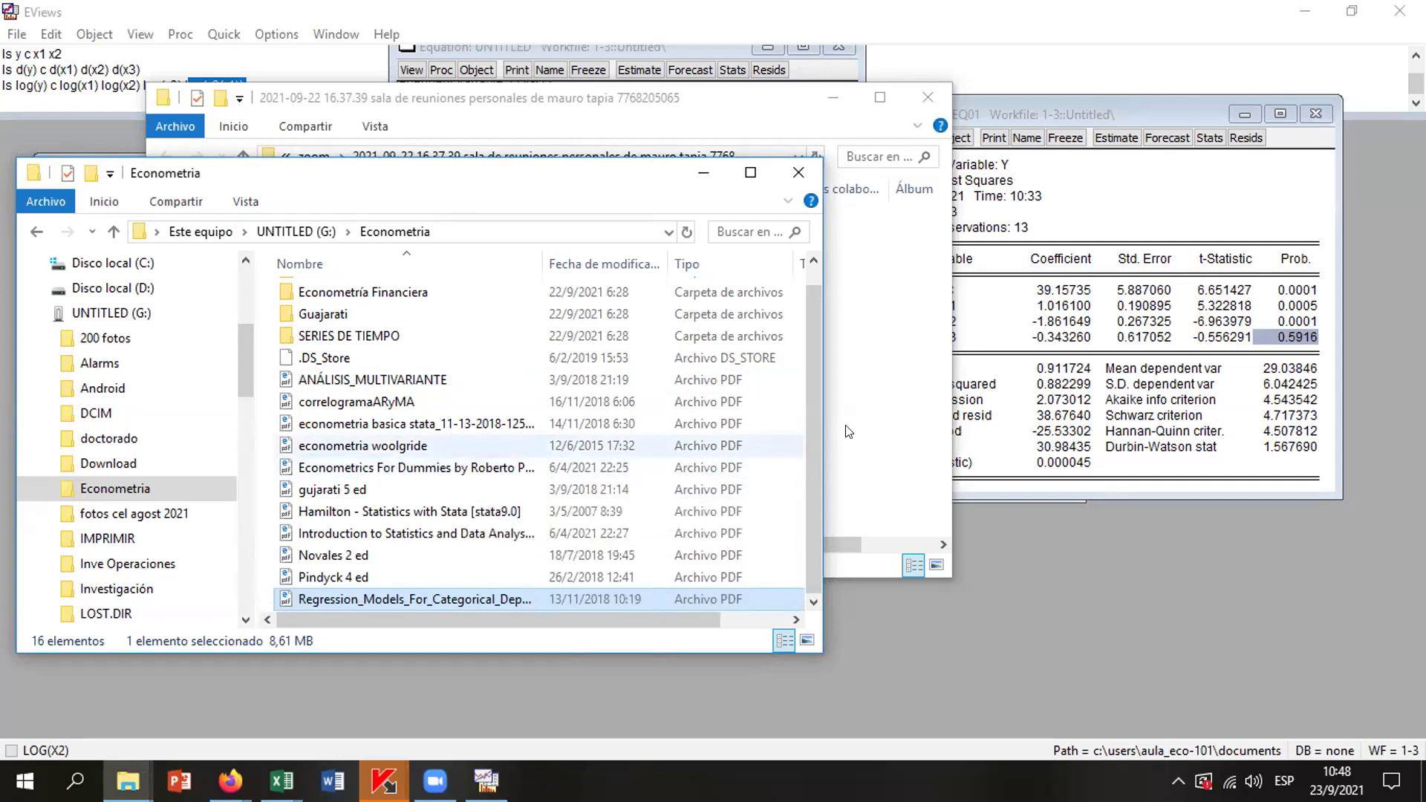
Bring the File Explorer window with the Zoom meeting recording to the front and minimize it
left_click(855, 362)
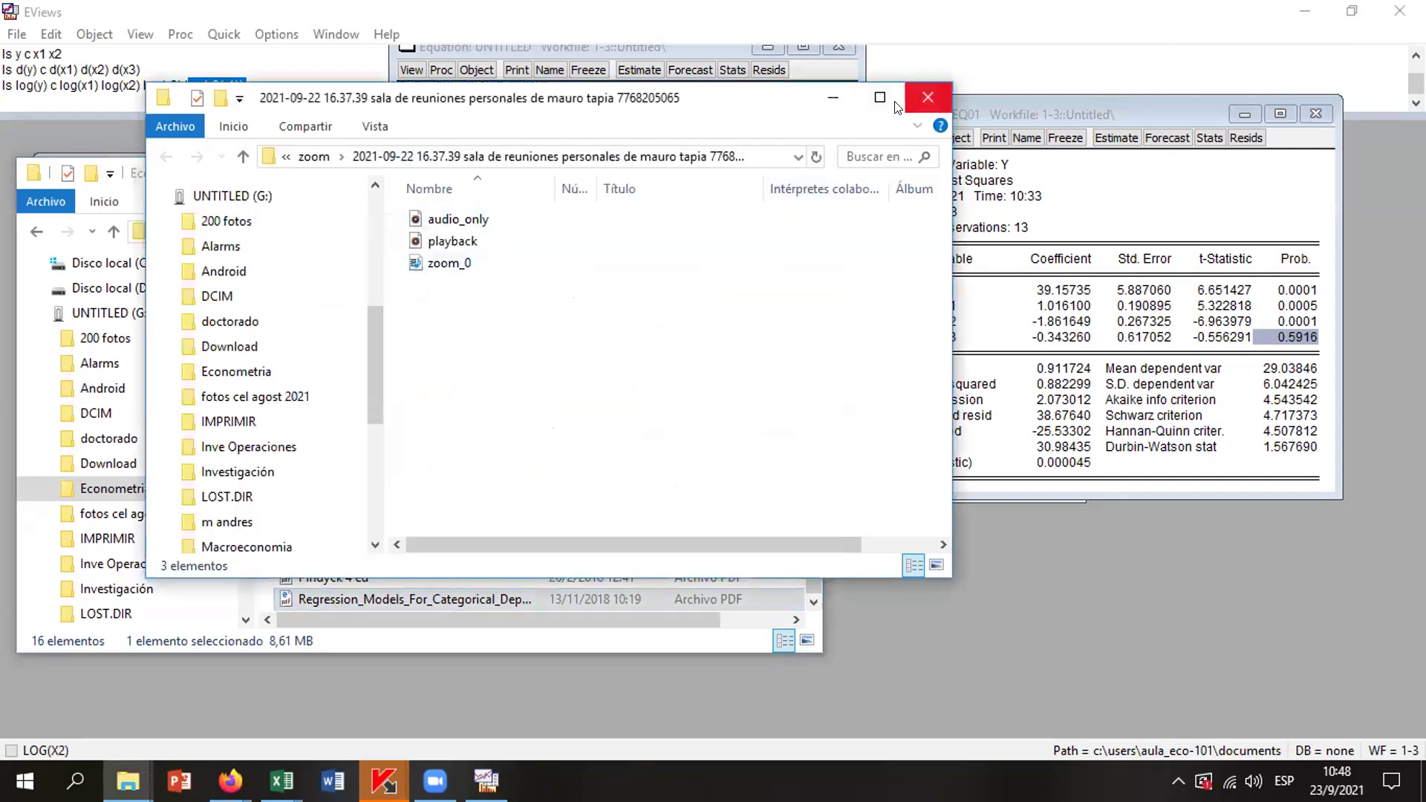
left_click(842, 104)
left_click(941, 43)
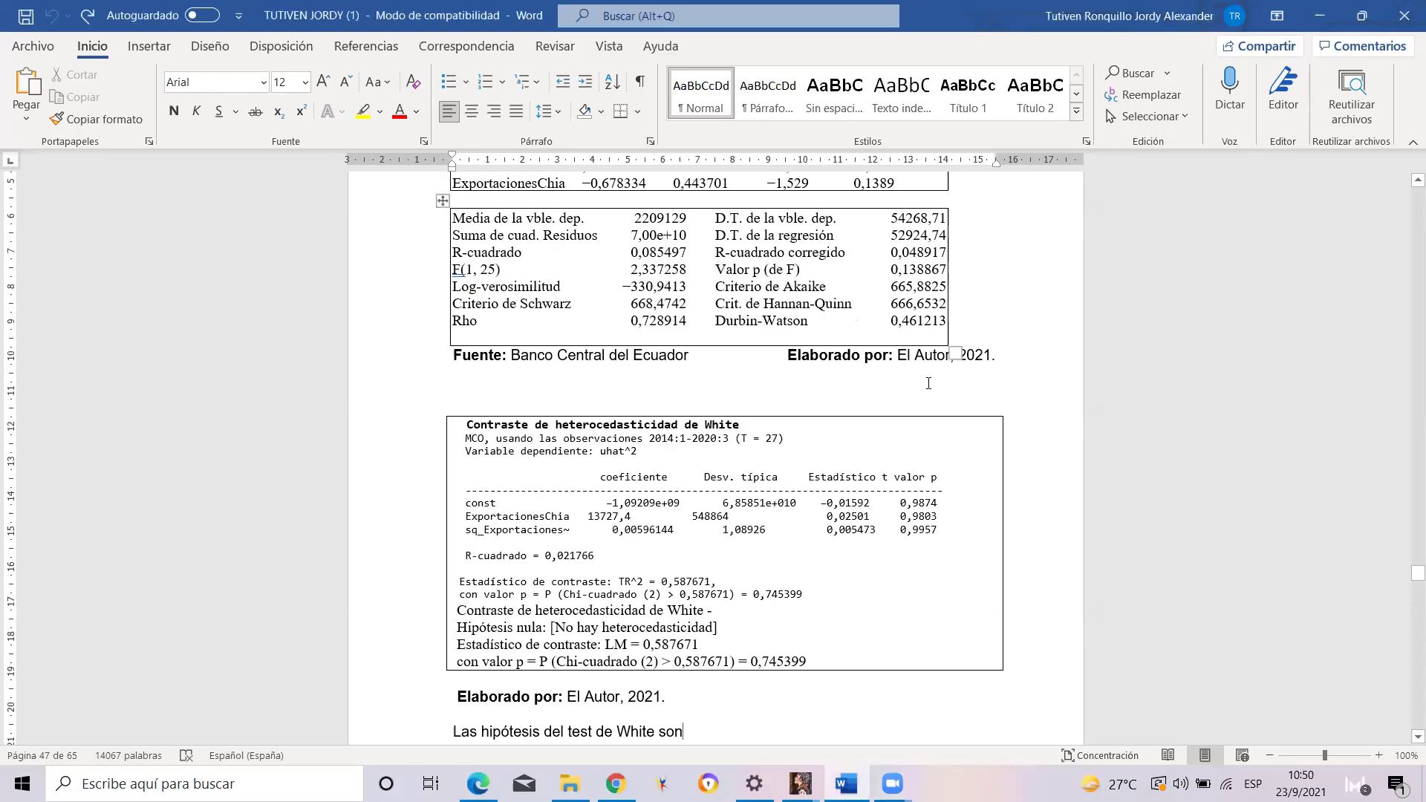
Switch to the Word thesis and review it backwards from the White heteroscedasticity test to the section heading on chia seed exports and Ecuador's agricultural GDP
key("XF86AudioPlay")
key("Up")
key("Up")
key("Up")
key("Up")
key("Up")
key("Up")
key("Up")
key("Up")
key("Up")
key("Up")
key("Up")
key("Up")
key("Up")
key("Up")
key("Up")
key("Up")
key("Up")
key("Up")
key("Up")
key("Up")
key("Up")
key("Up")
key("Up")
key("Up")
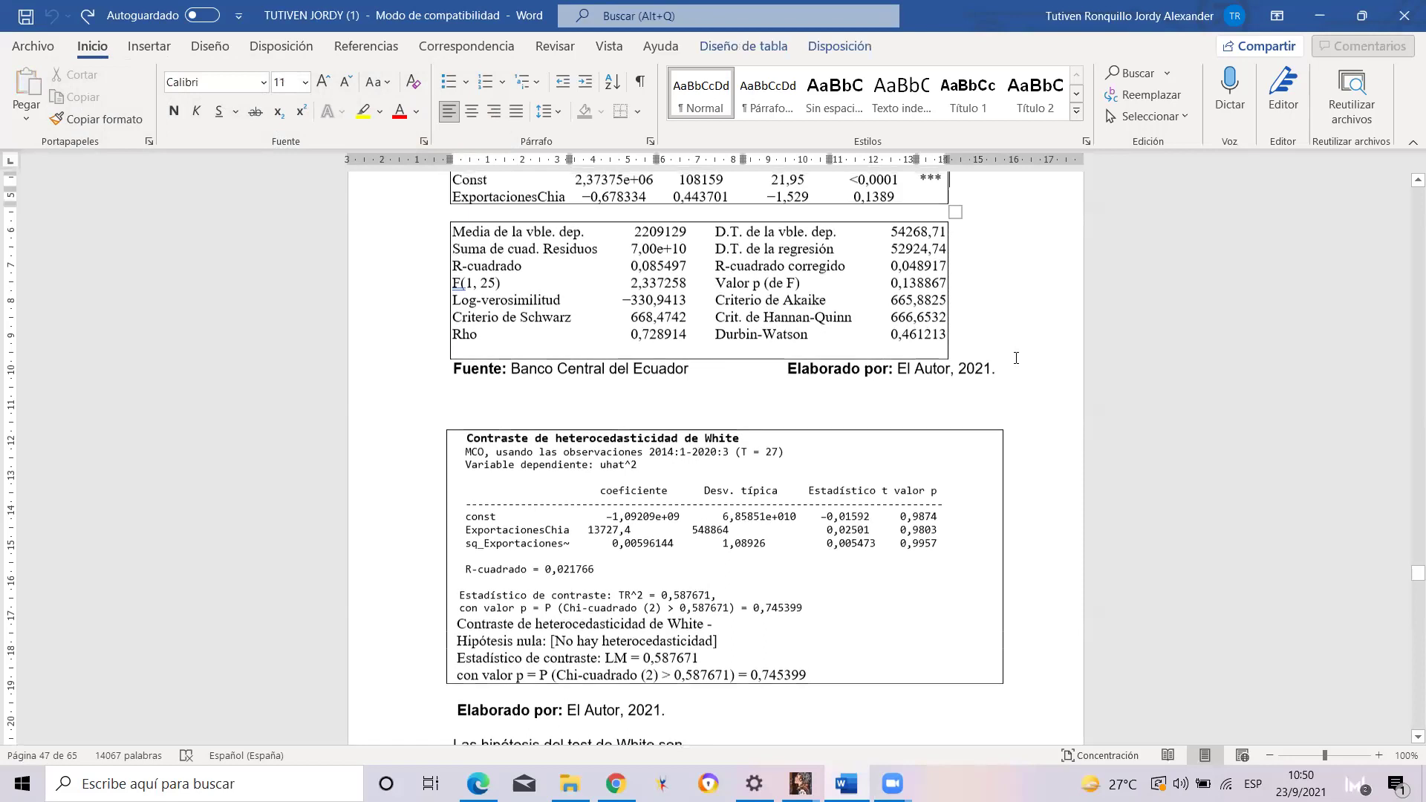
key("Up")
key("Up")
key("Up")
key("Up")
key("Up")
key("Up")
key("Up")
key("Up")
key("Up")
key("Up")
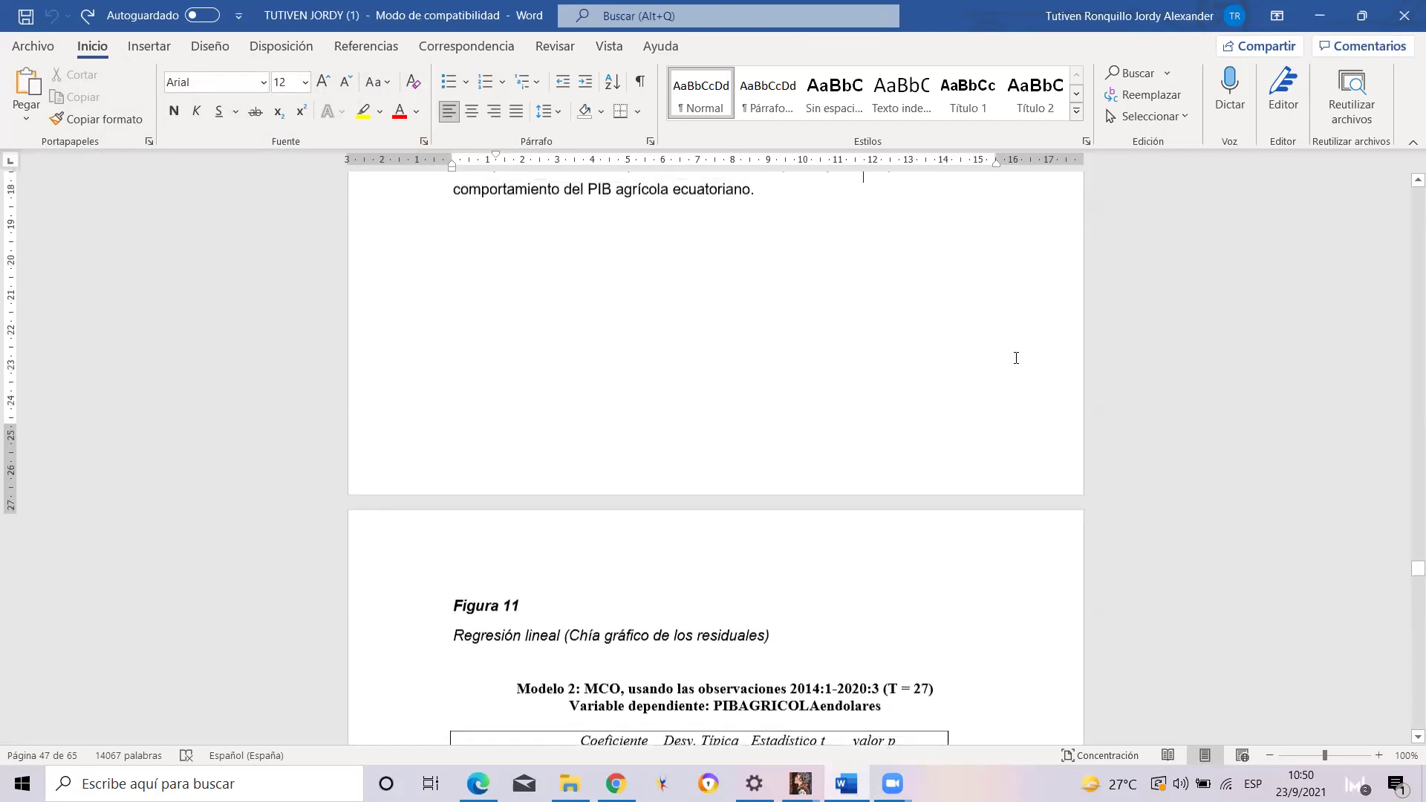
key("Up")
key("Up")
key("Up")
key("Up")
key("Up")
key("Up")
key("Up")
key("Up")
key("Up")
key("Up")
key("Up")
key("Up")
key("Up")
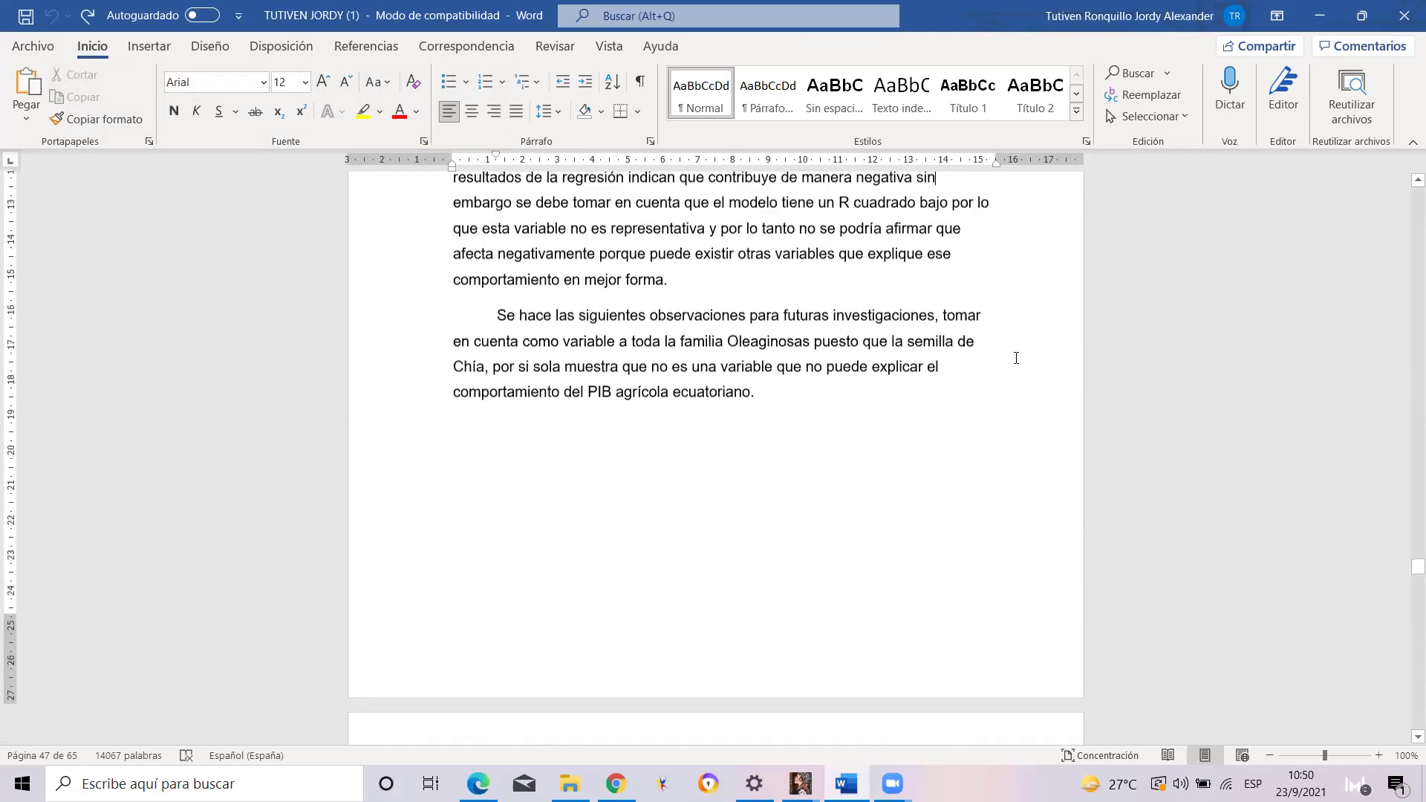
key("Up")
key("Up")
key("Up")
key("Up")
key("Up")
key("Up")
key("Up")
key("Up")
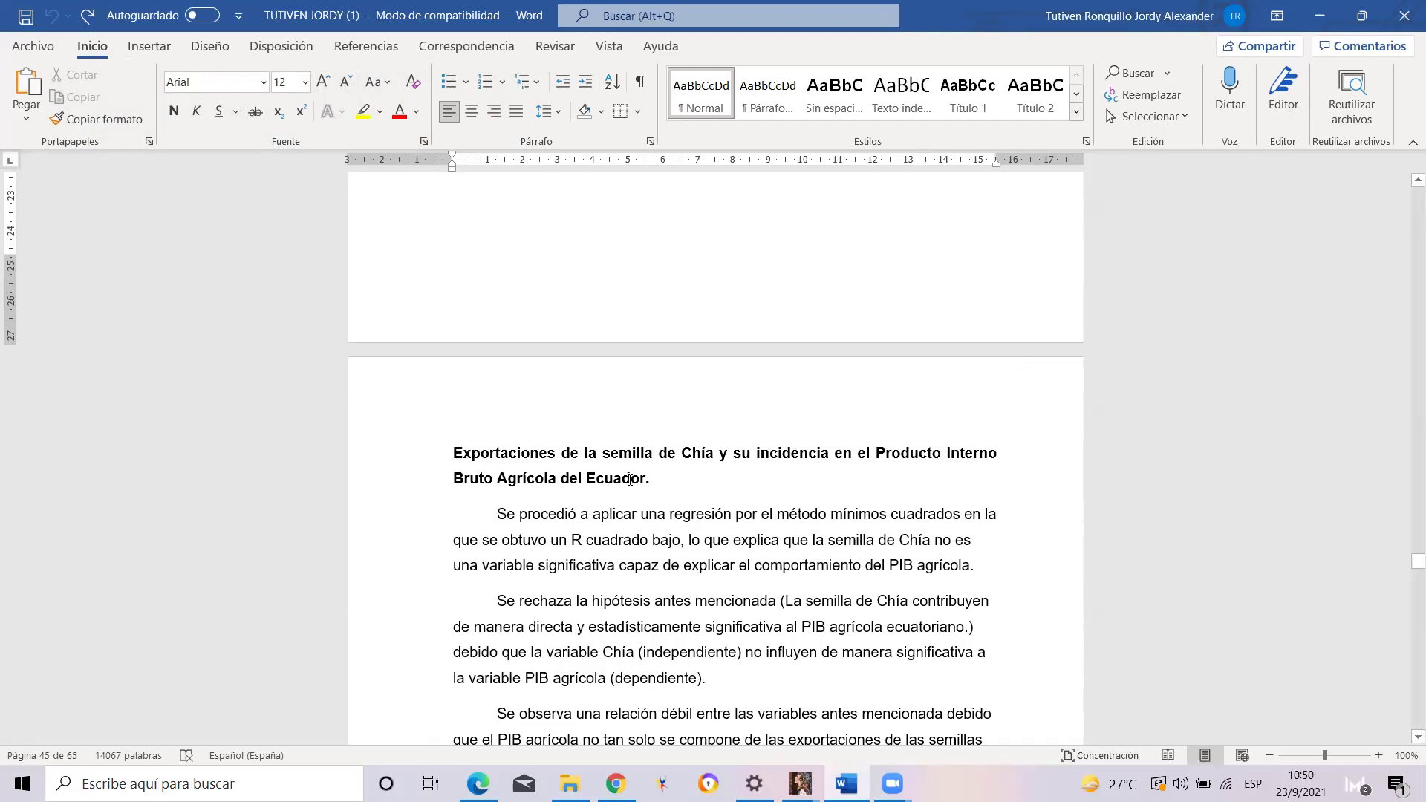
left_click_drag(653, 482, 453, 452)
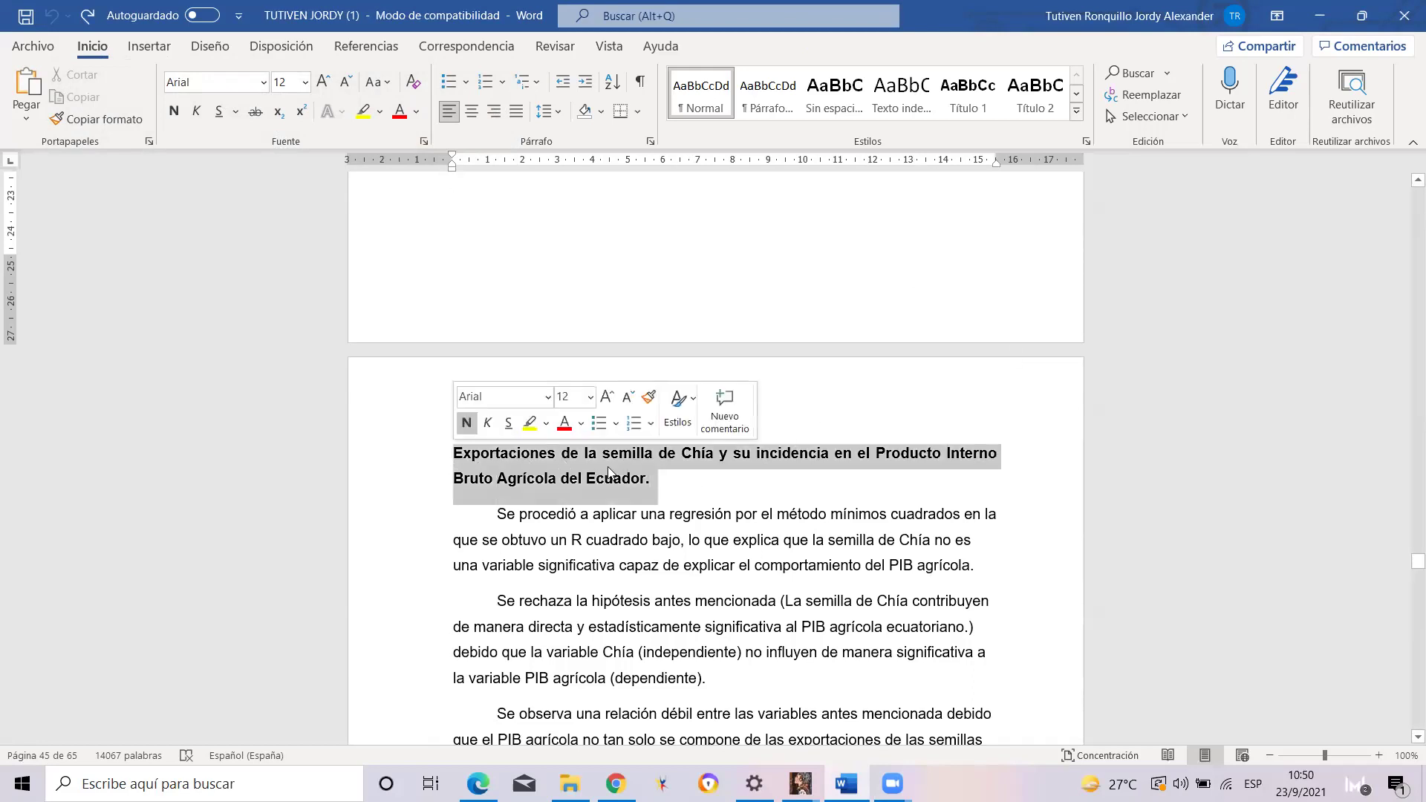
left_click(741, 485)
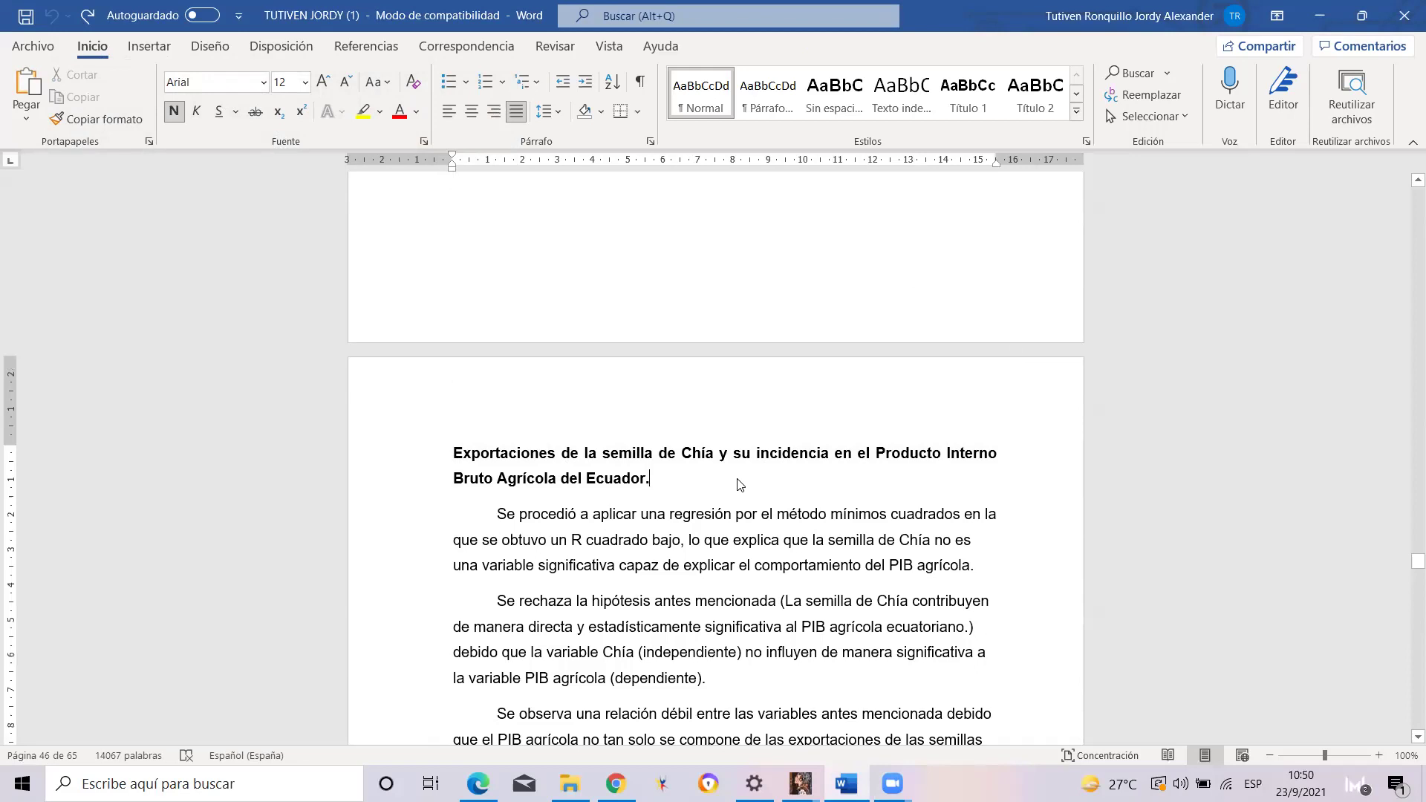